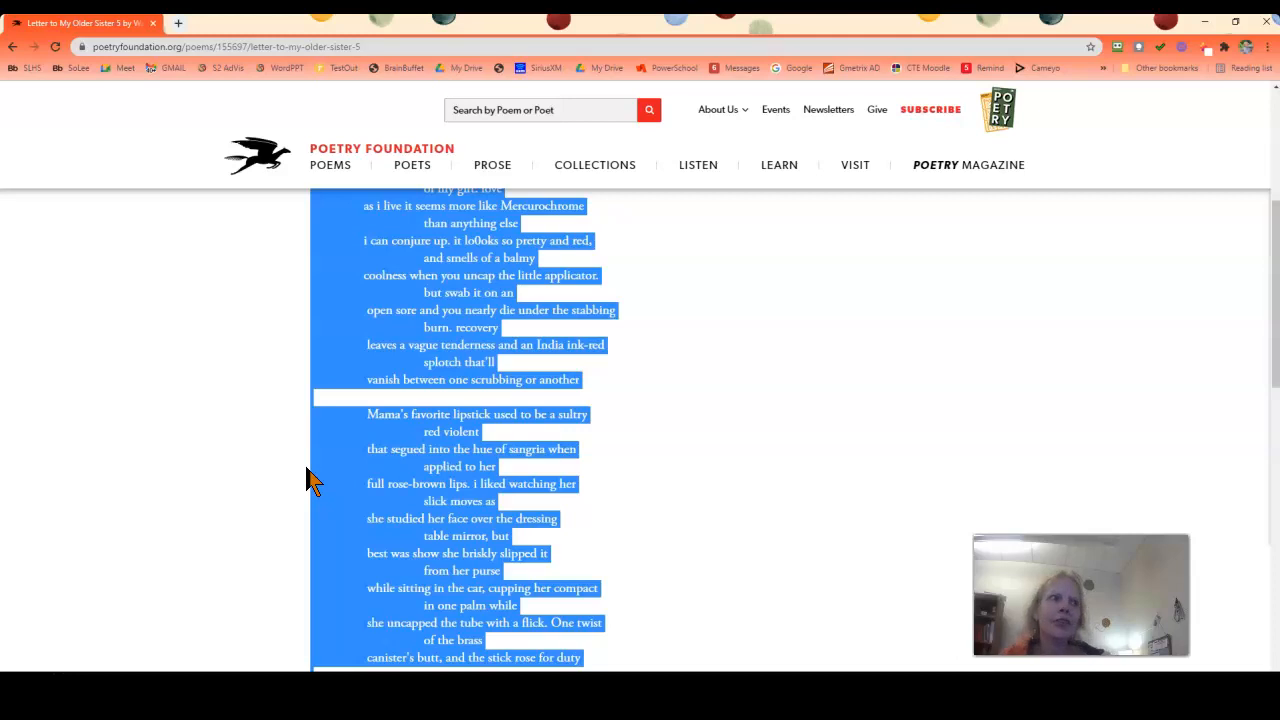
Clear the text selection on the poem's web page and switch to the Word document holding the pasted poem
scroll(540, 580, "up", 4)
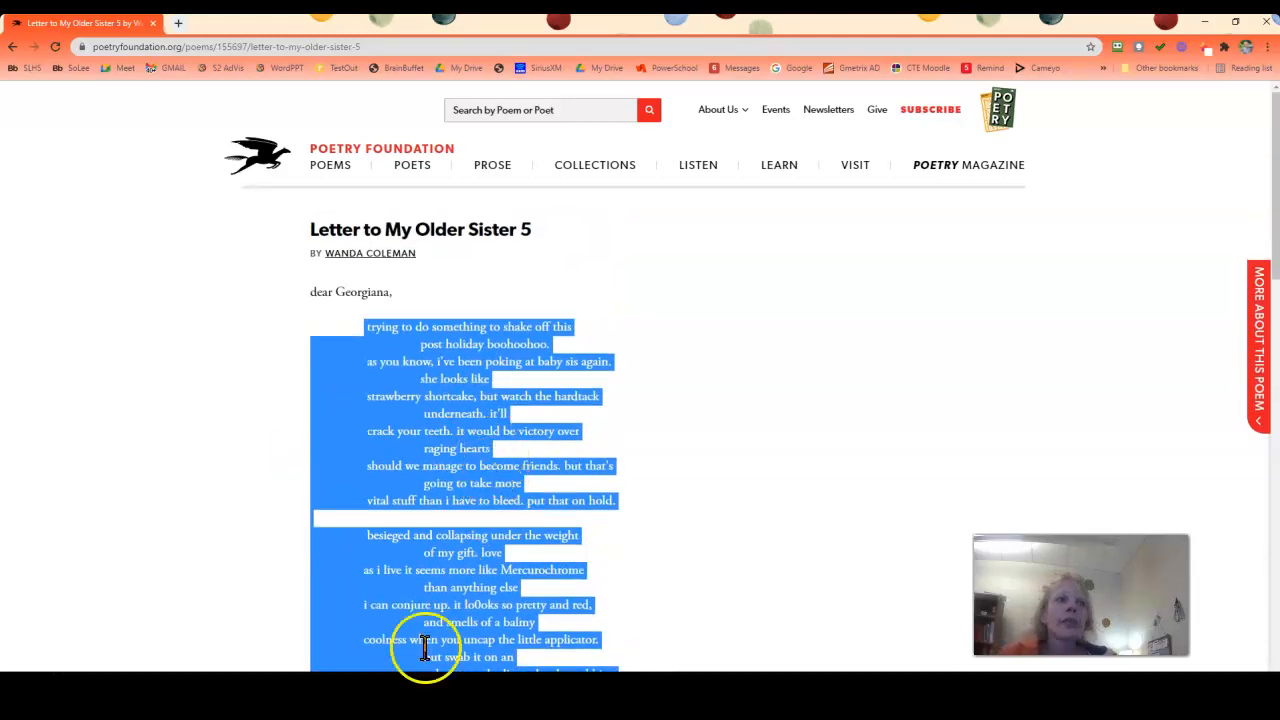
right_click(425, 368)
left_click(337, 371)
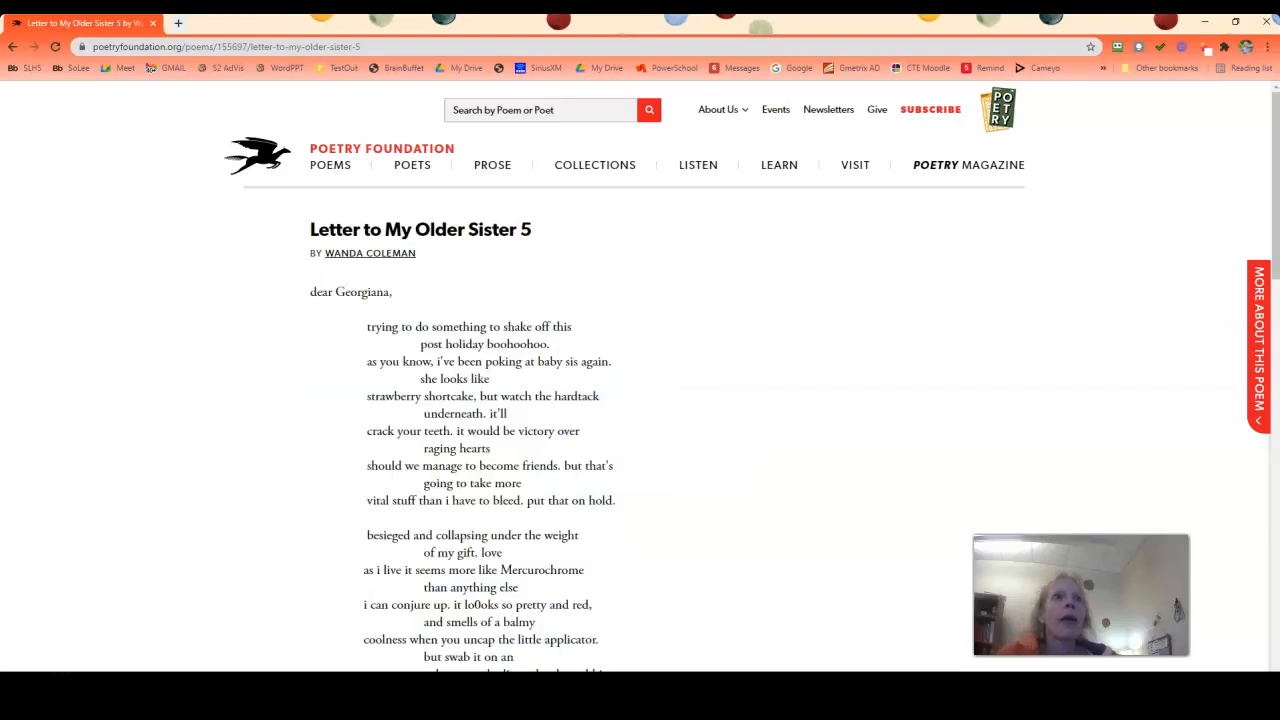
left_click_drag(1102, 31, 1279, 40)
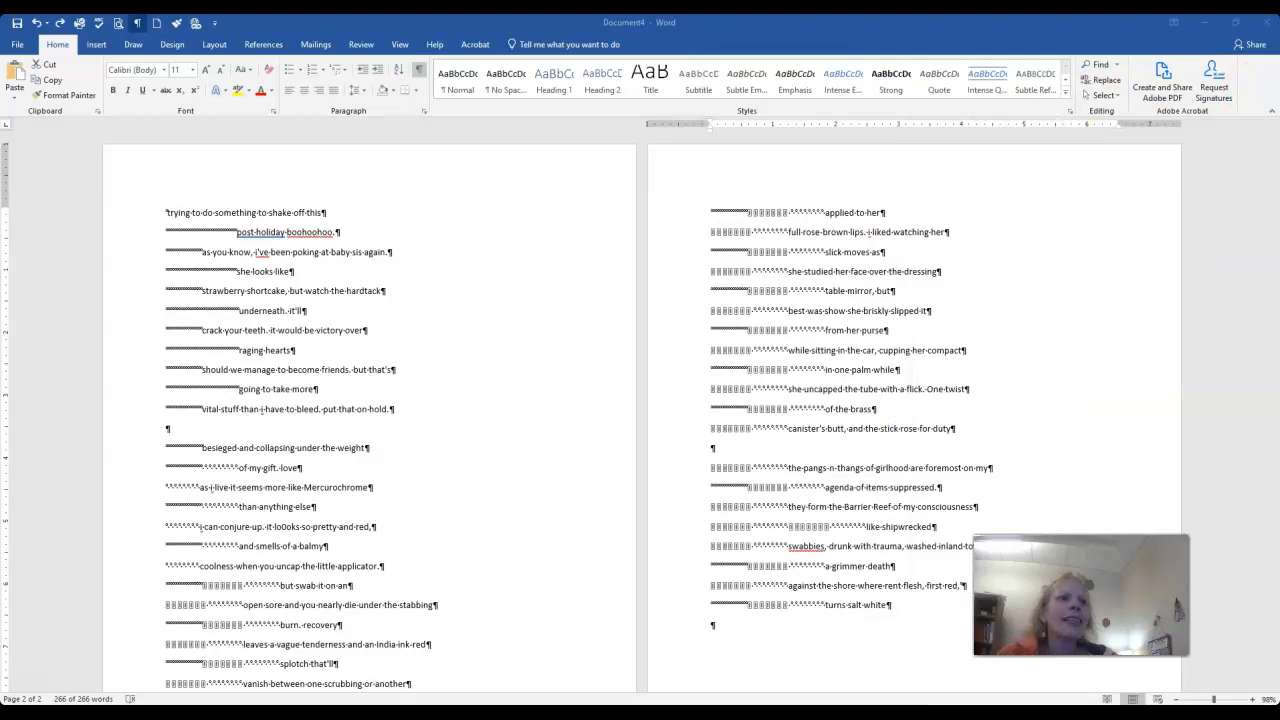
Hide the paragraph marks and other formatting symbols in the poem document
key("ctrl+a")
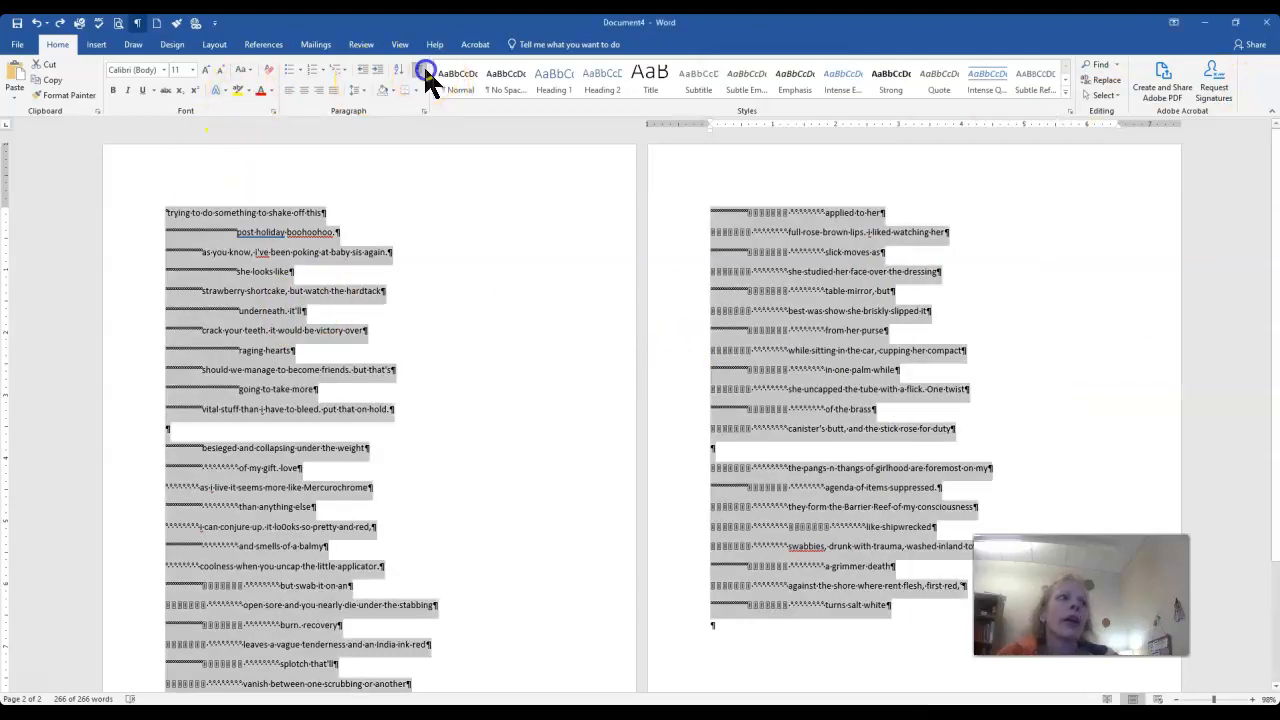
left_click(452, 406)
left_click(418, 76)
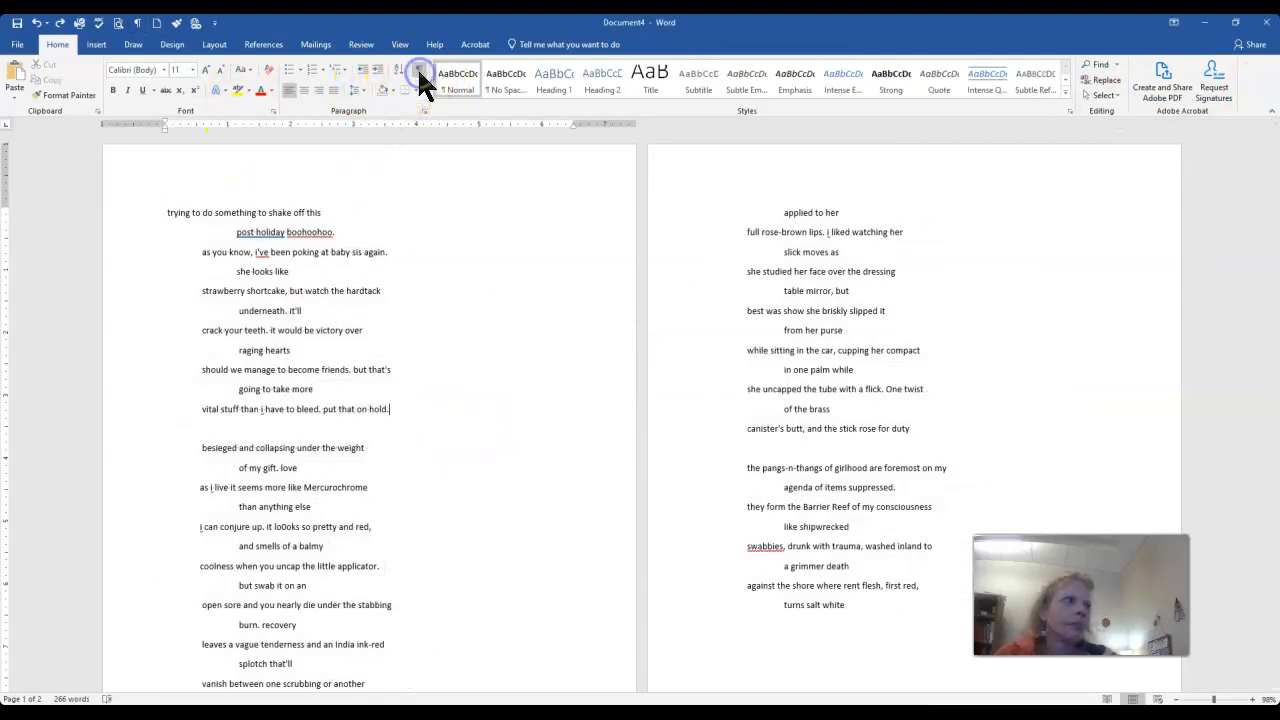
scroll(354, 375, "down", 3)
scroll(354, 375, "up", 3)
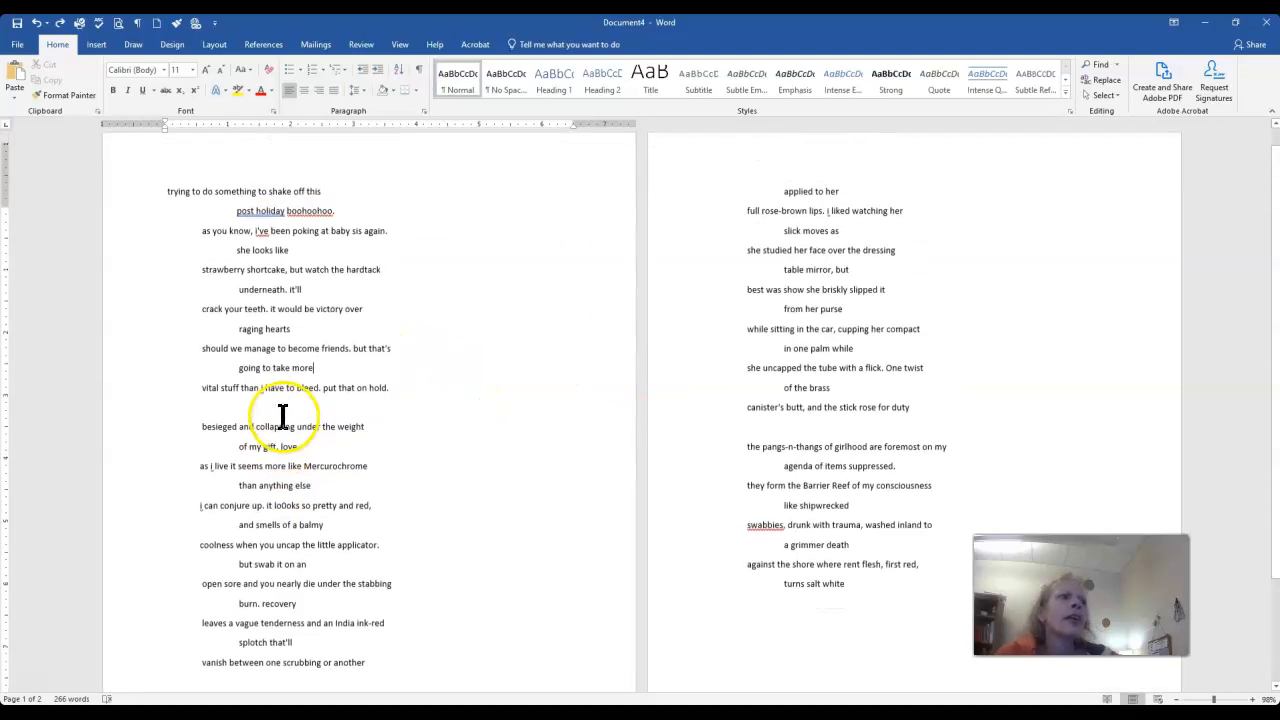
Show the paragraph marks and hidden formatting symbols throughout the poem
key("ctrl+a")
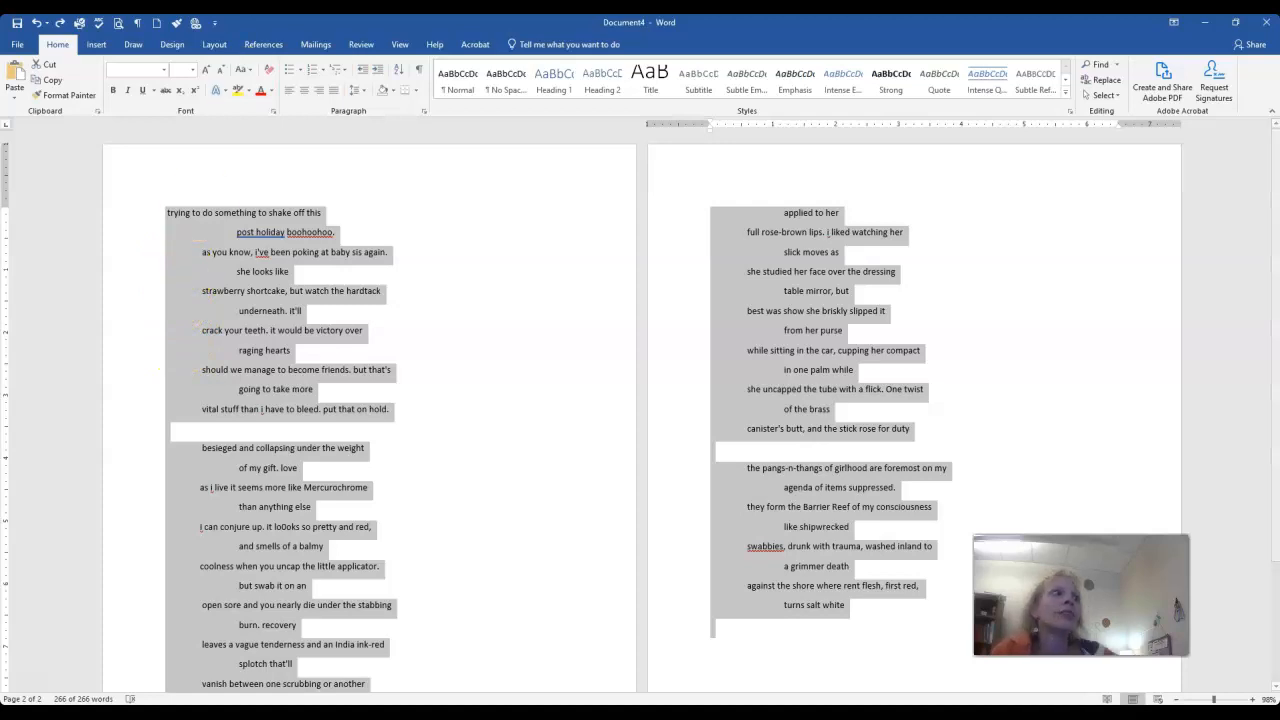
left_click(273, 69)
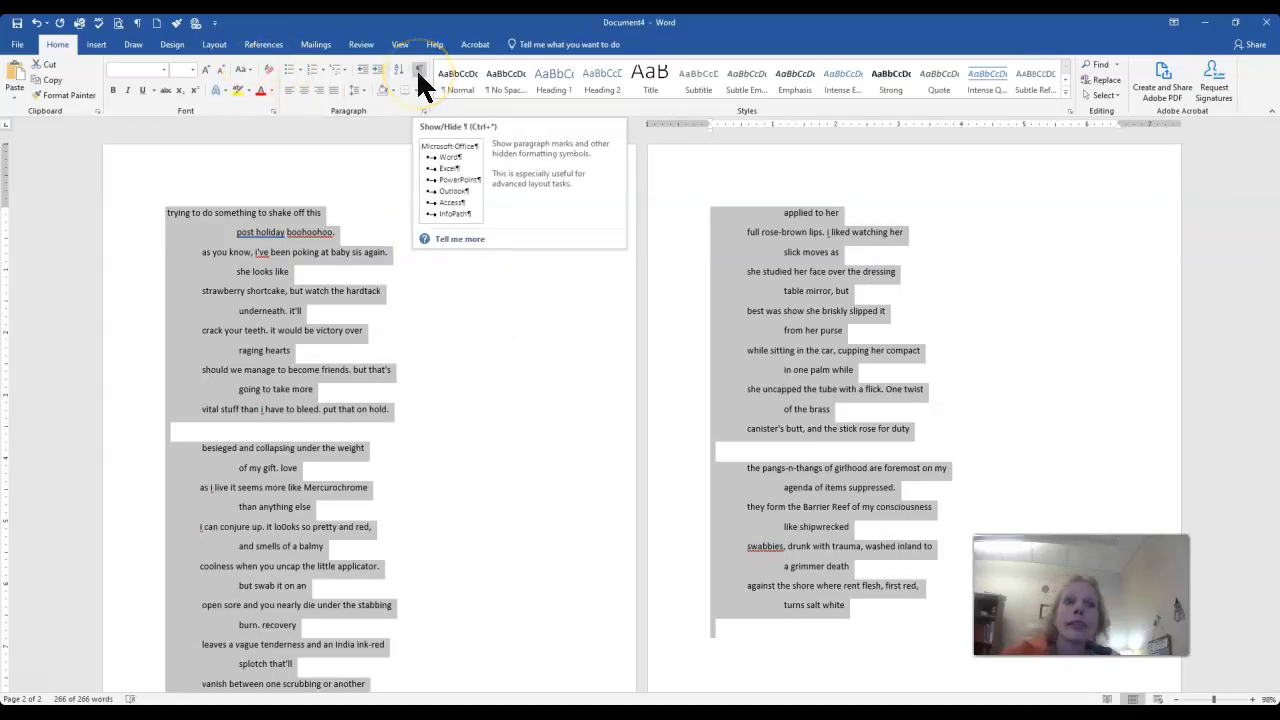
left_click(419, 73)
left_click(504, 401)
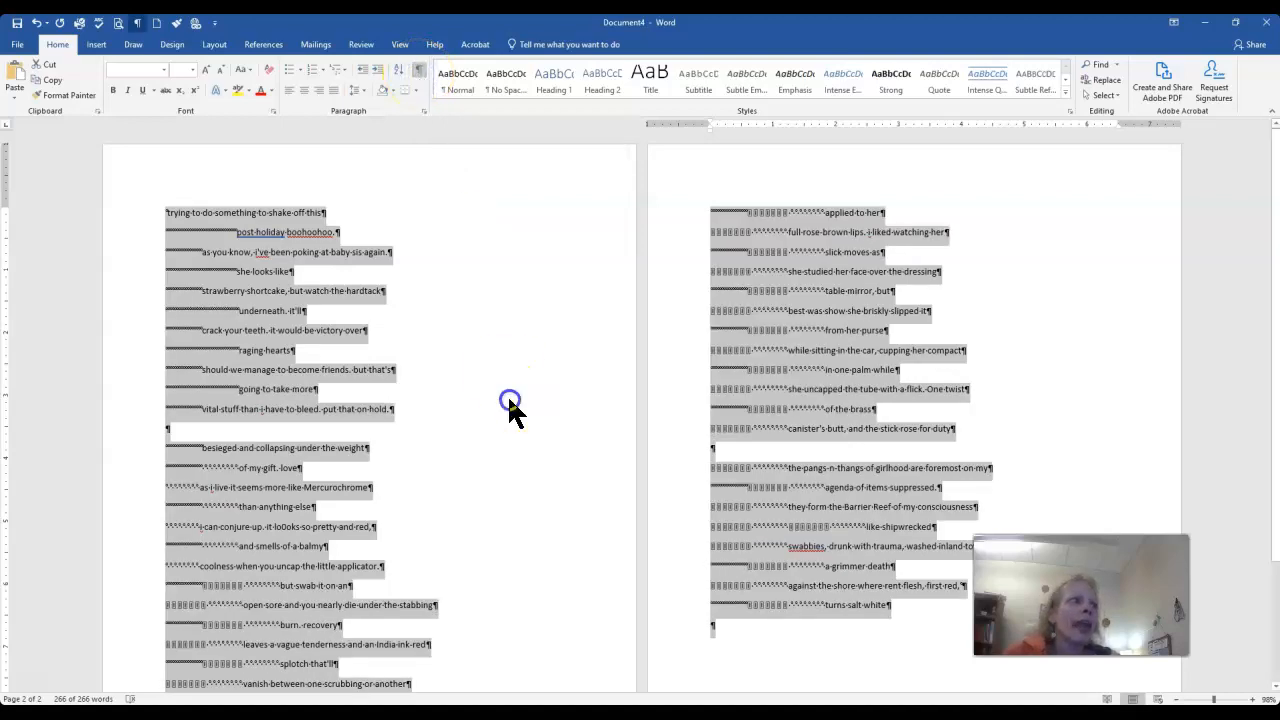
Copy the whole run of indent characters in front of "burn. recovery"
scroll(810, 345, "down", 1)
scroll(731, 460, "down", 3)
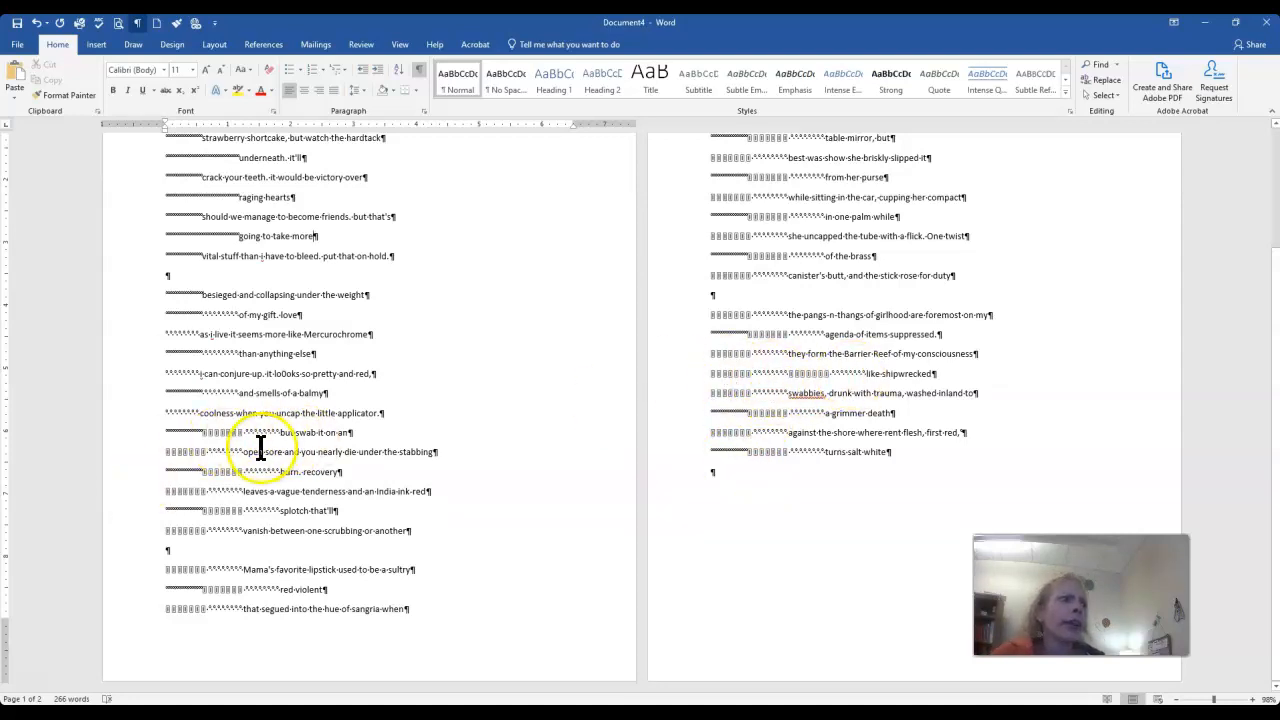
left_click_drag(263, 431, 165, 432)
left_click(168, 432)
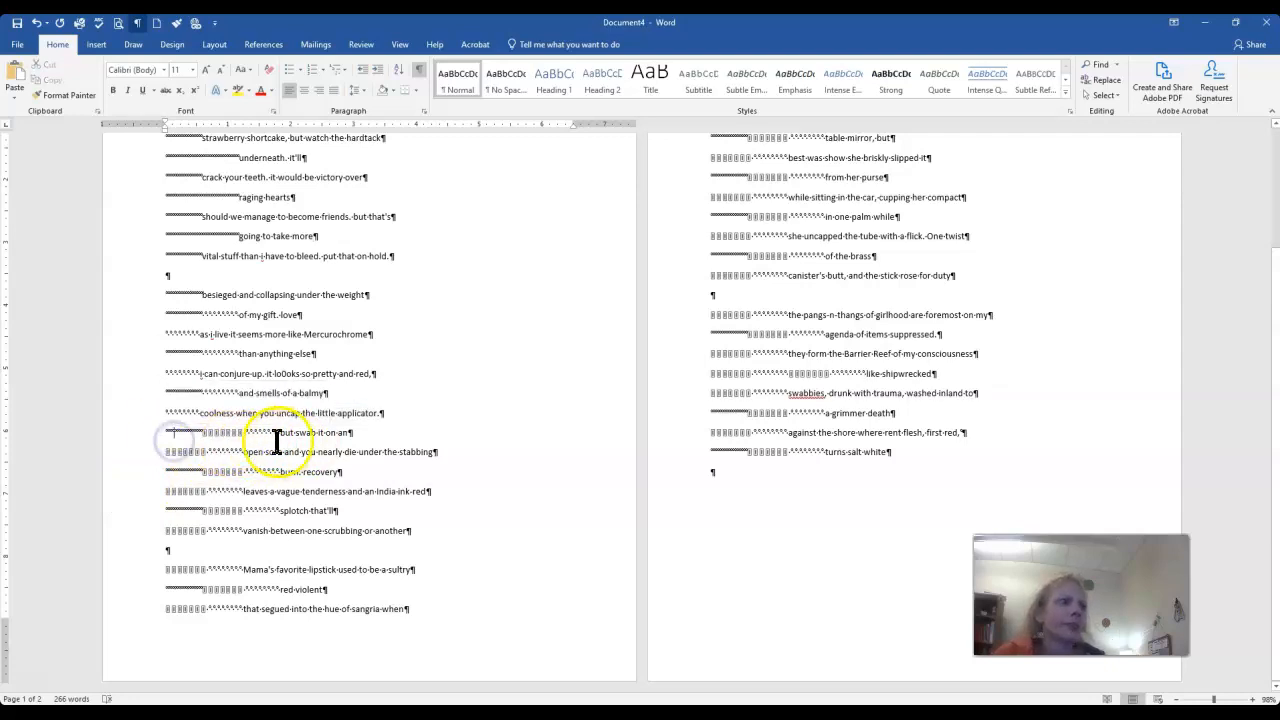
left_click_drag(280, 472, 161, 470)
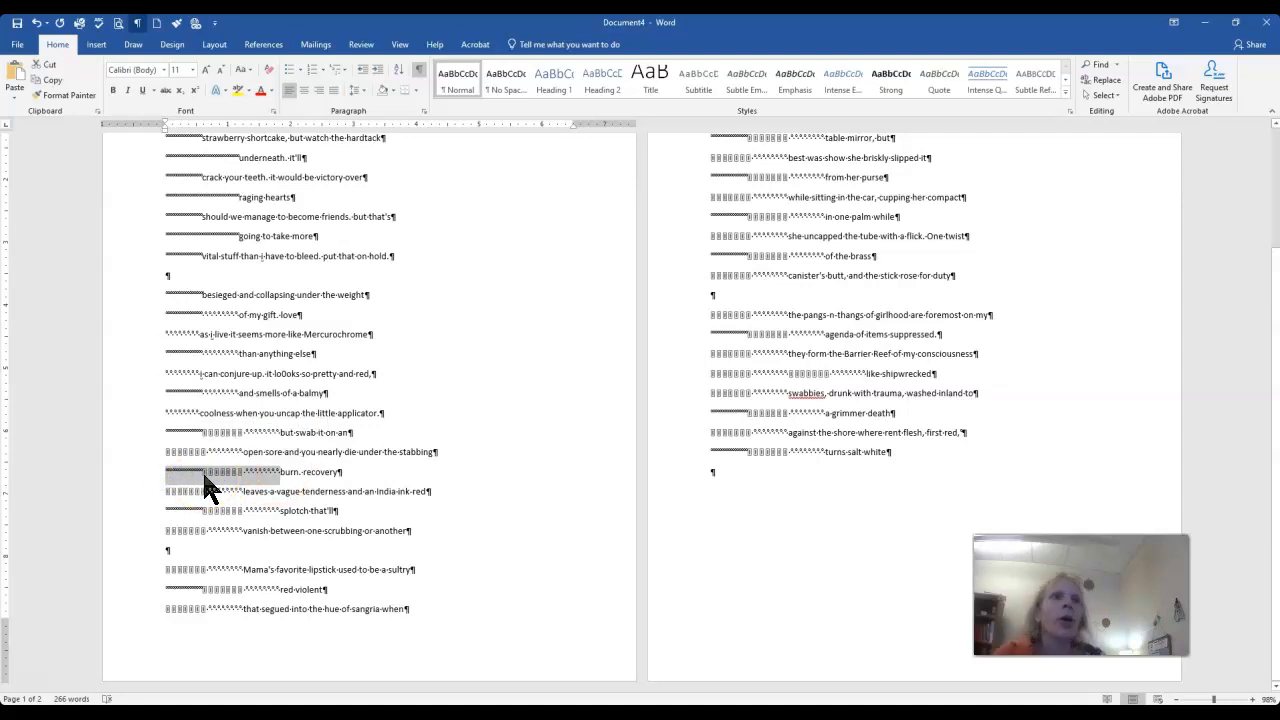
left_click(50, 80)
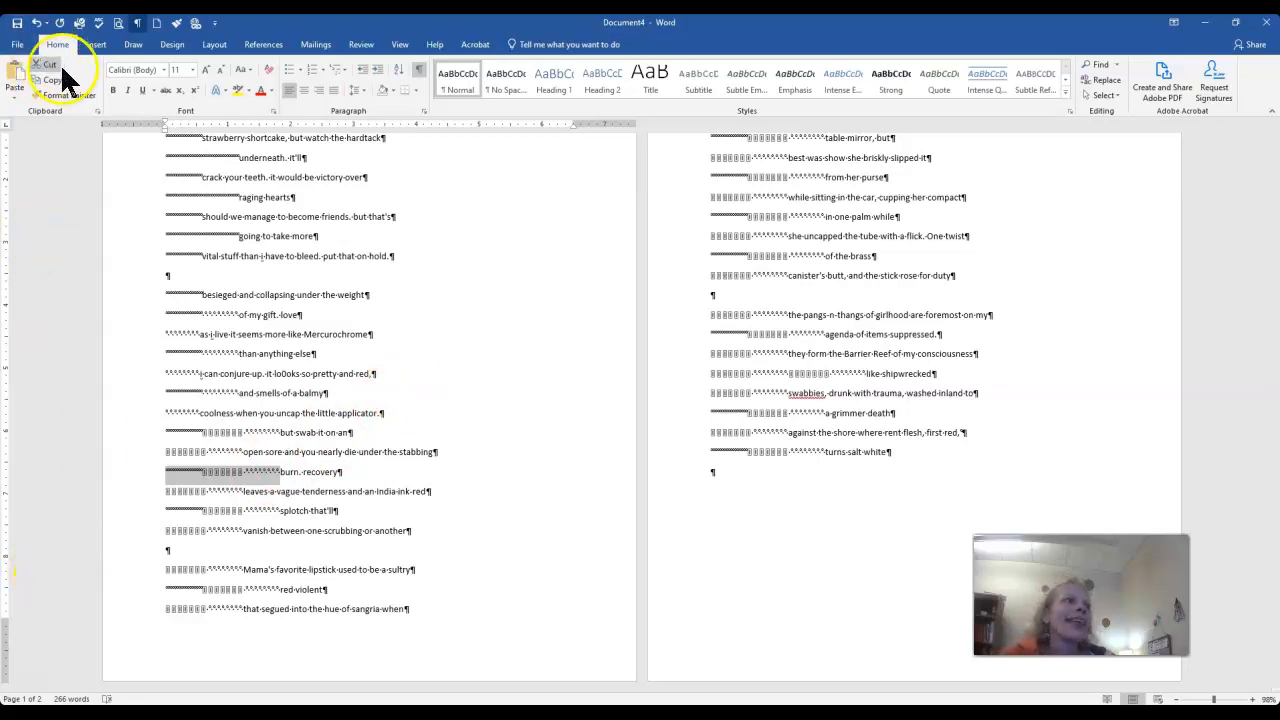
Use Replace to swap every occurrence of the copied indent for nothing, including the rest of the document
left_click(1106, 82)
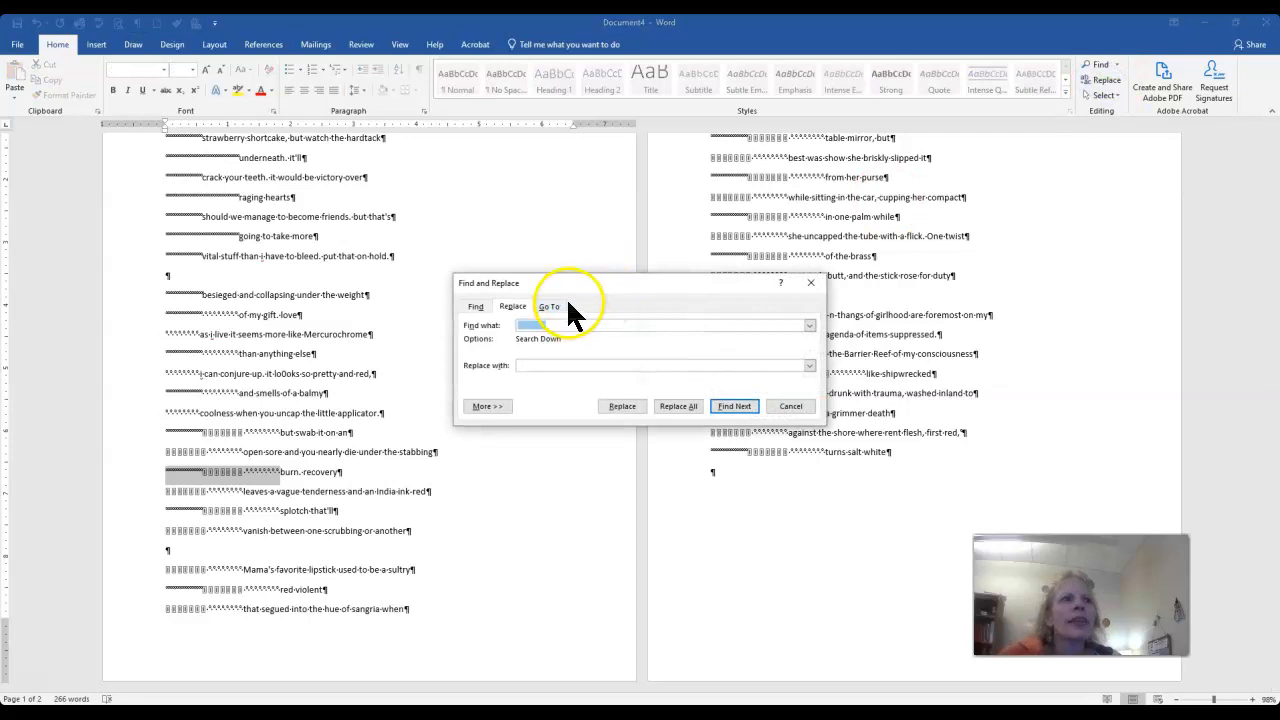
key("BackSpace")
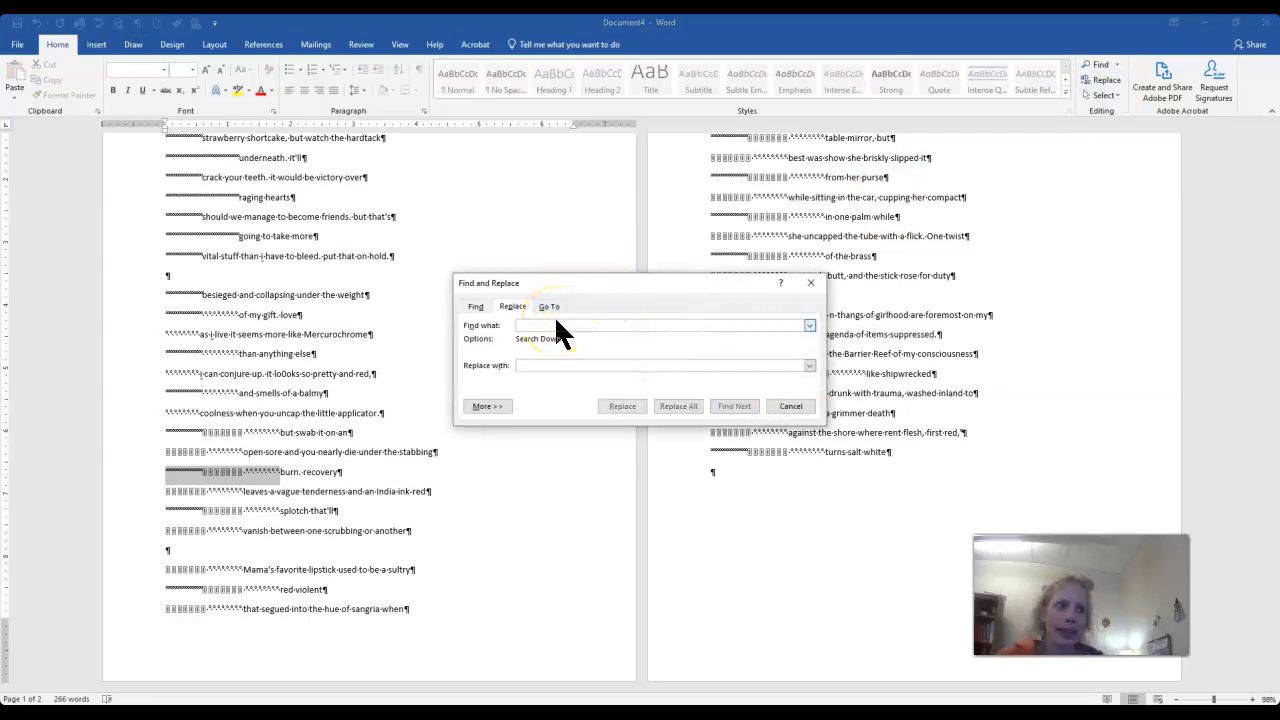
key("ctrl+v")
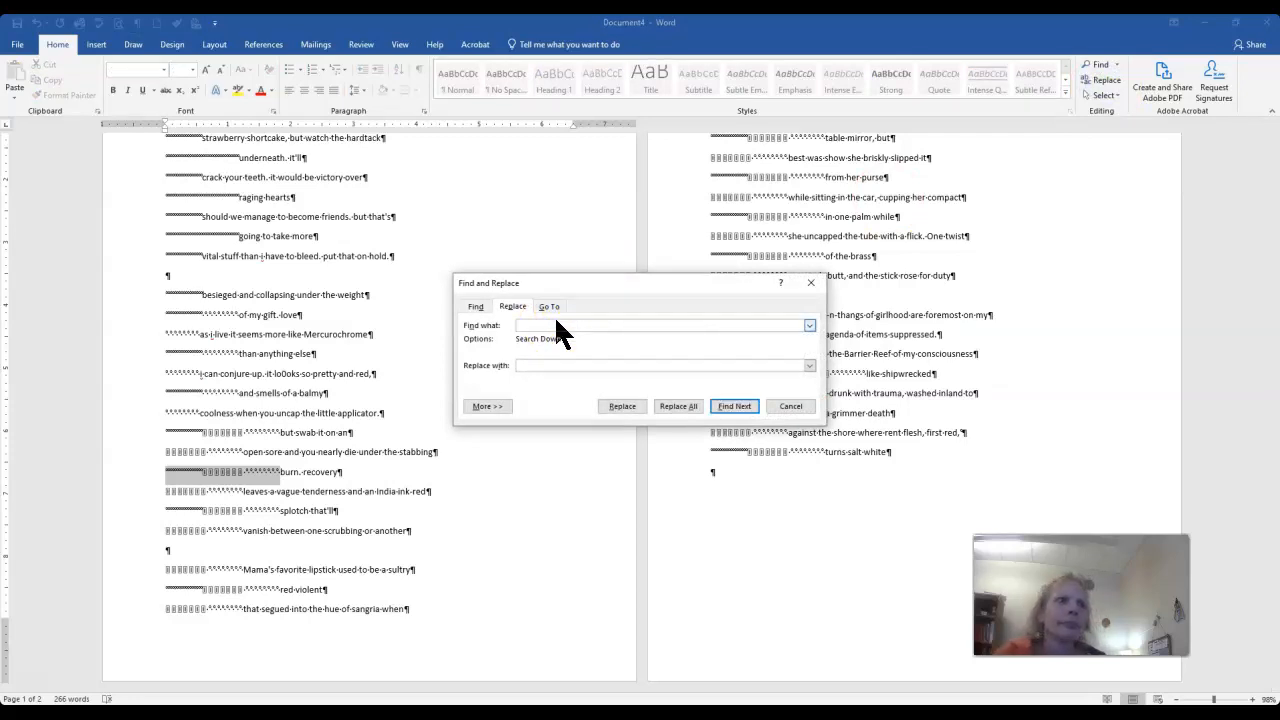
left_click(527, 366)
left_click(675, 406)
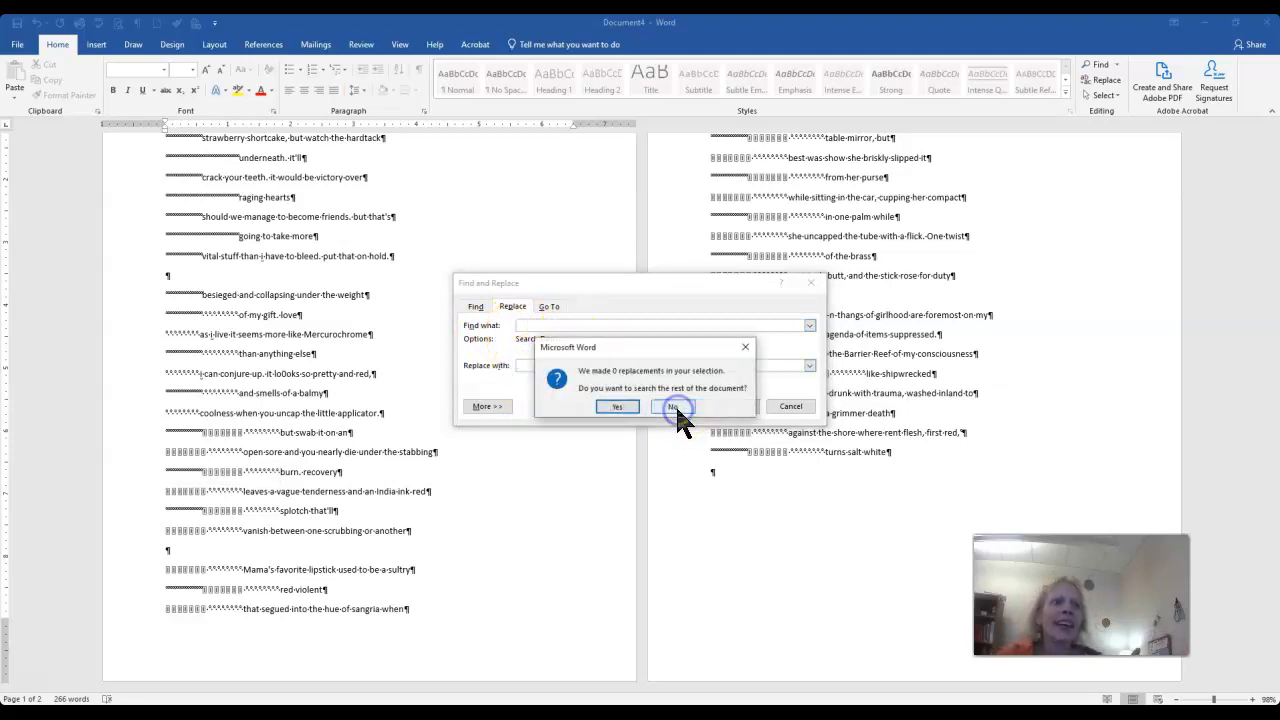
left_click(622, 406)
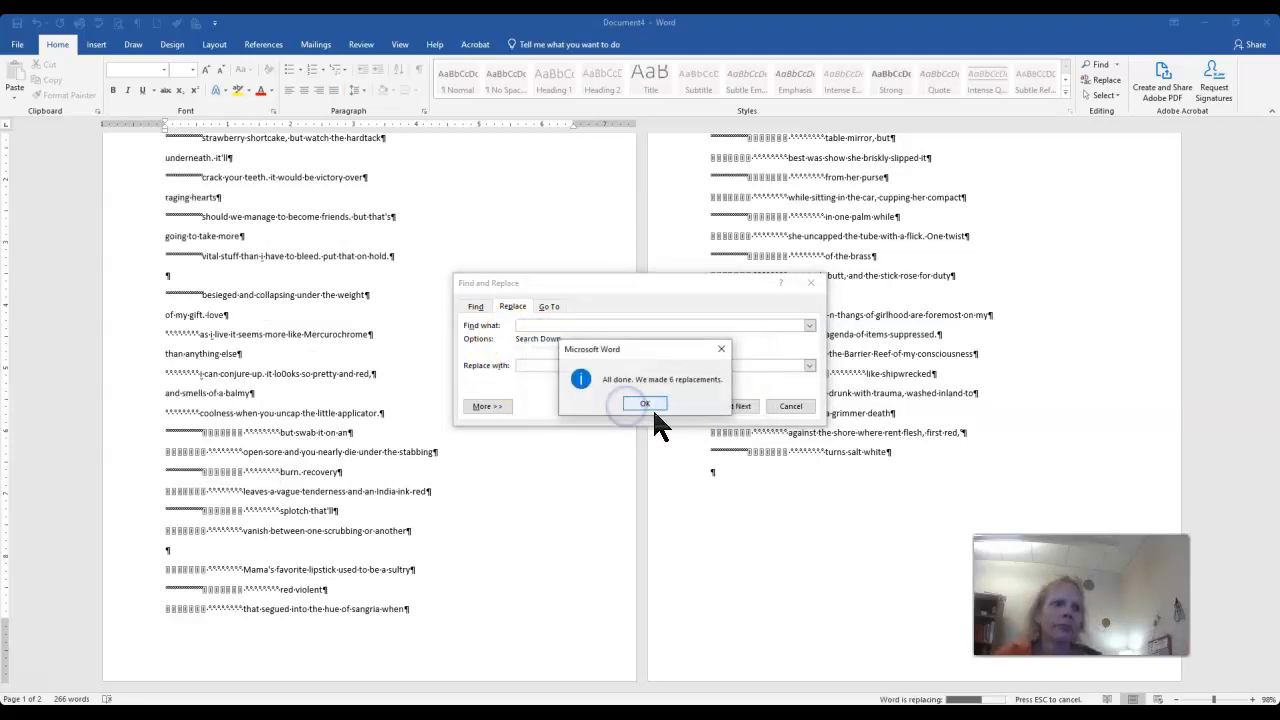
left_click(651, 406)
left_click(229, 597)
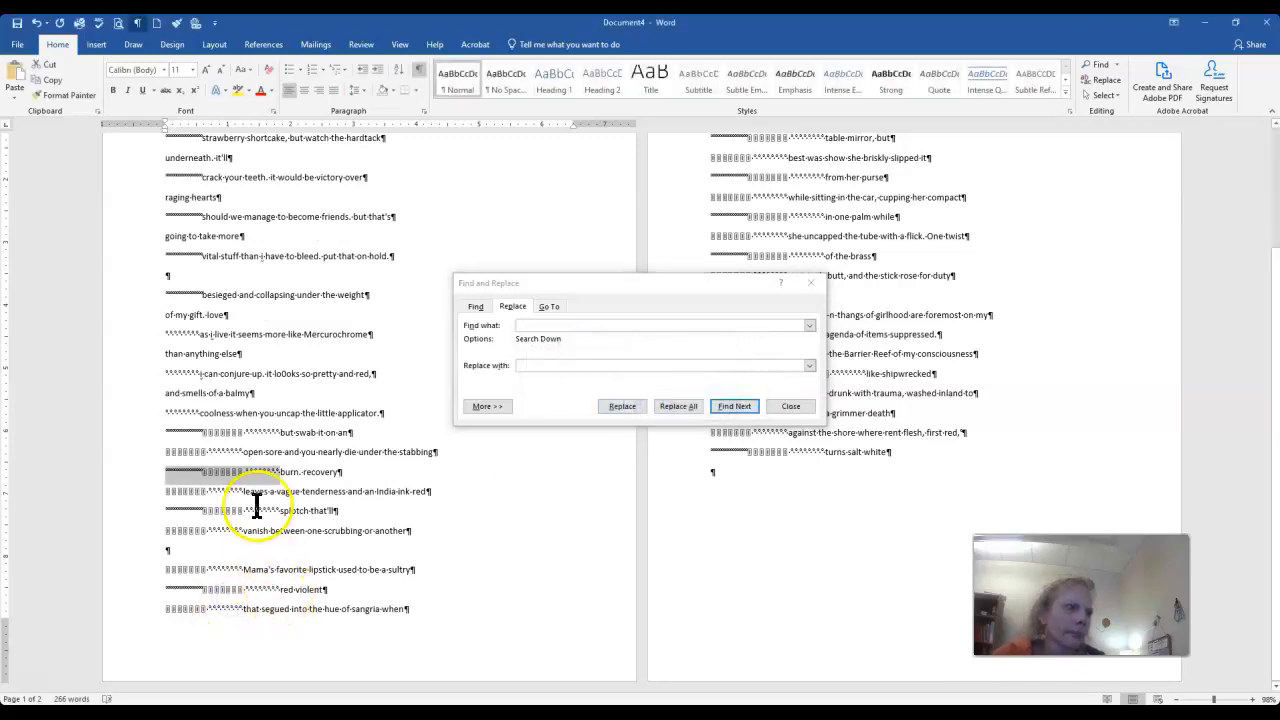
Try to use the indent in front of "besieged and collapsing under the weight" as the search text
left_click_drag(202, 293, 149, 295)
left_click(178, 302)
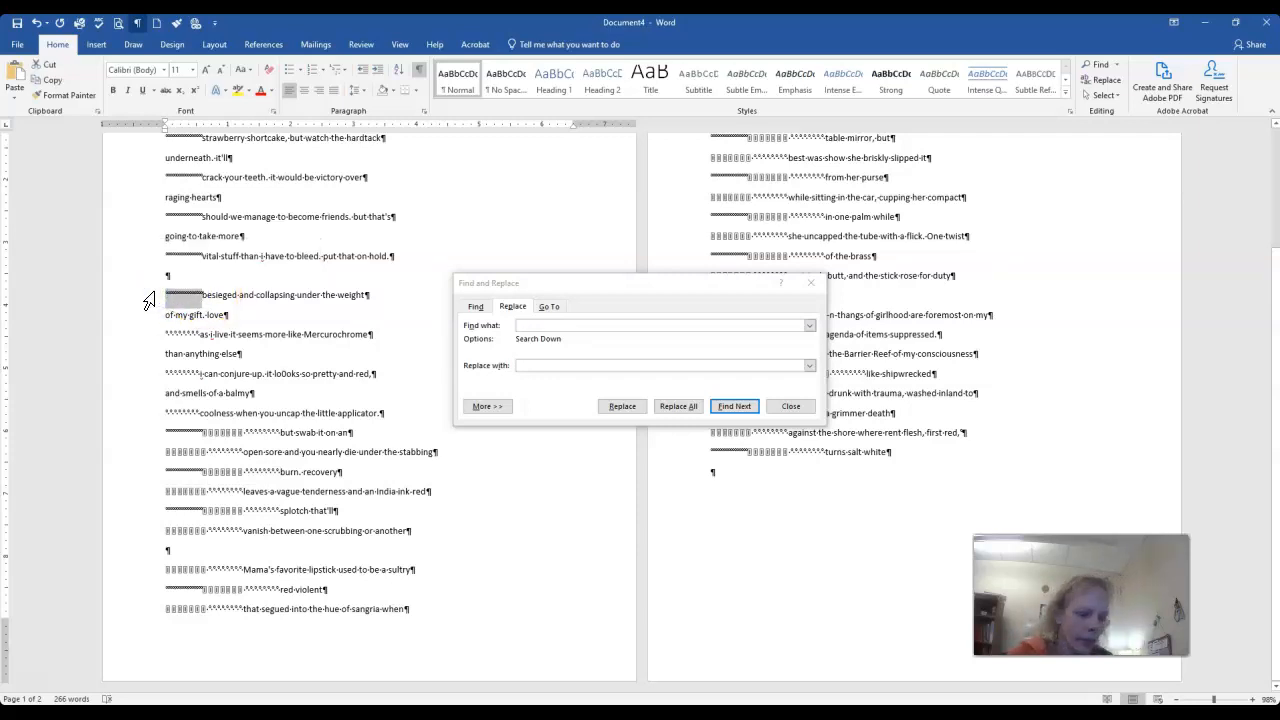
left_click(535, 325)
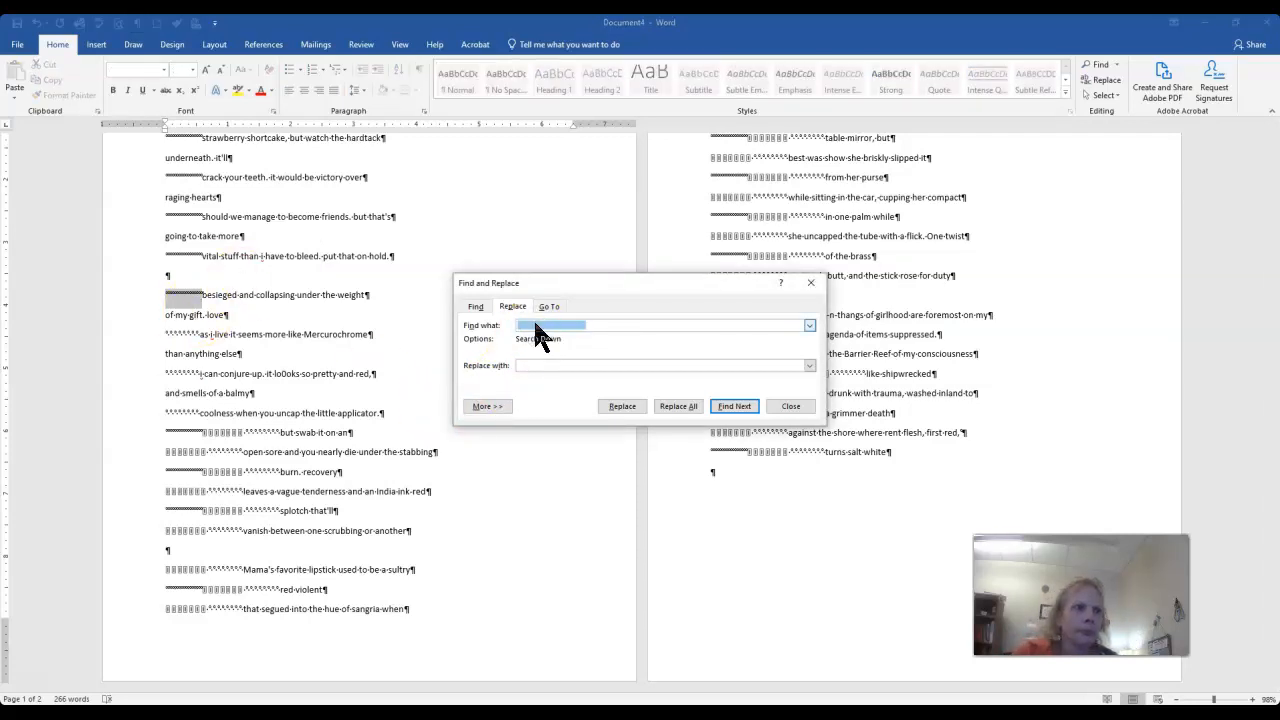
key("BackSpace")
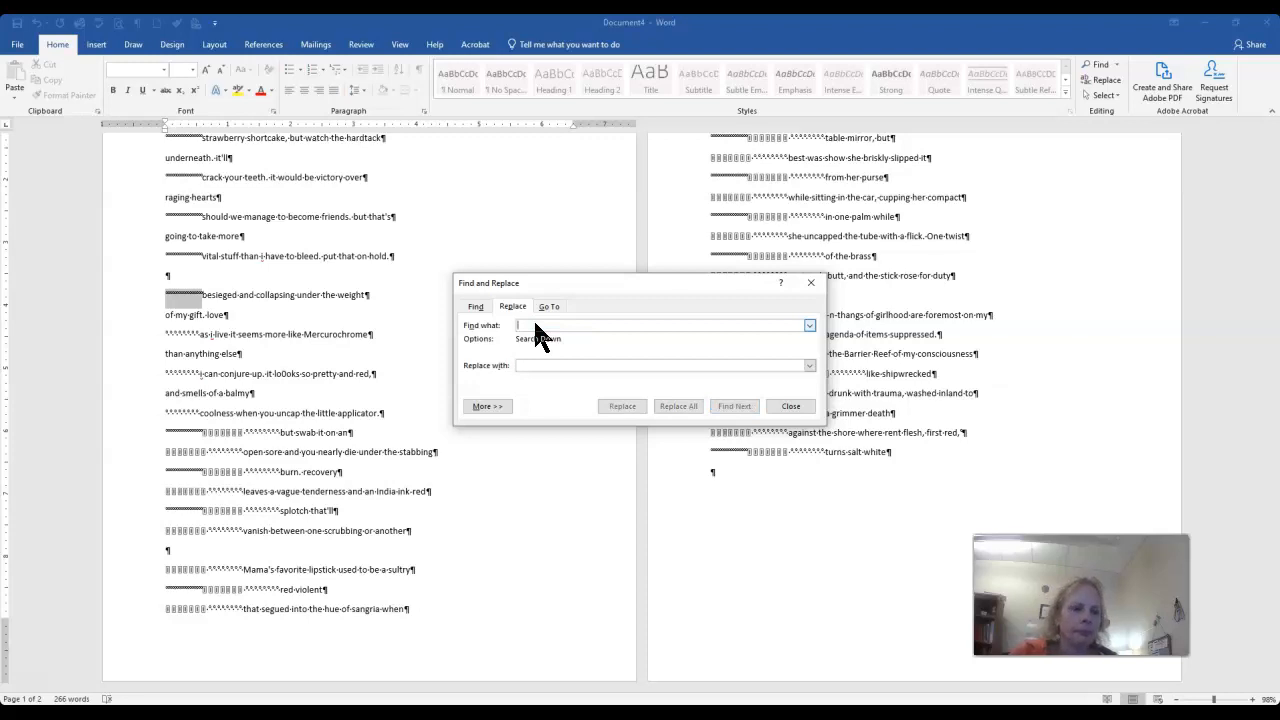
key("ctrl+v")
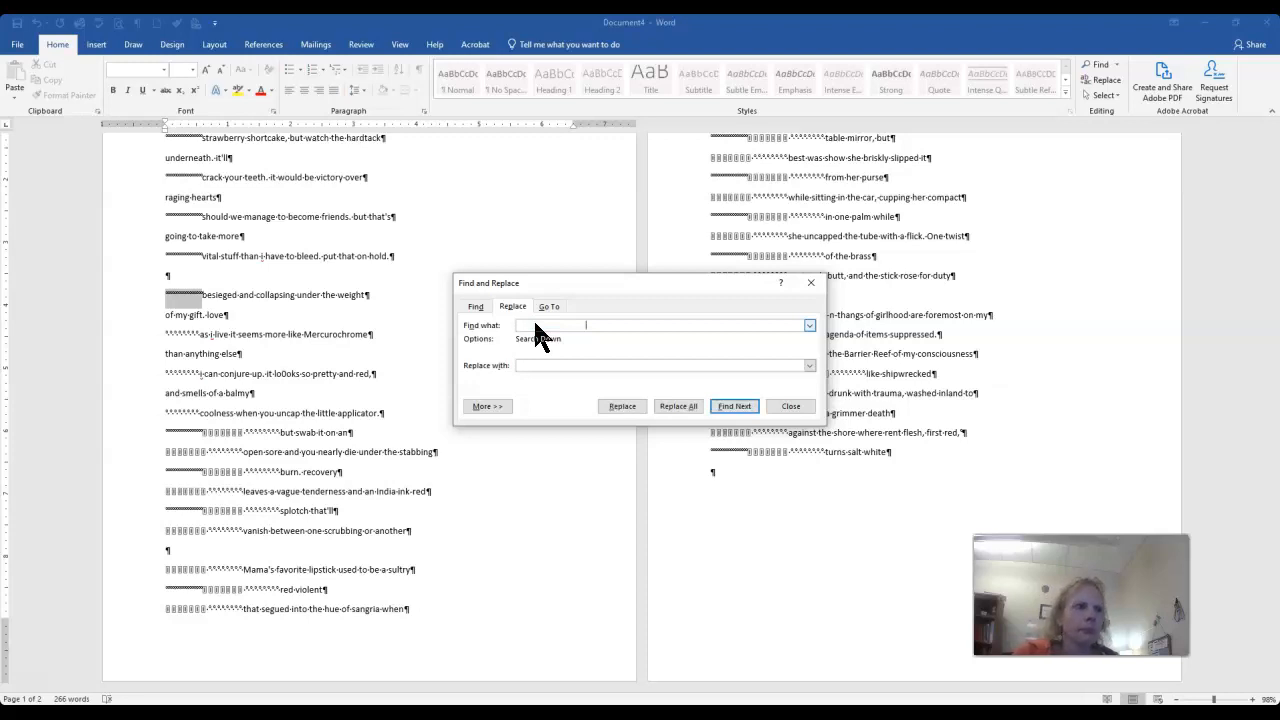
Replace every occurrence of the indent found before "should we manage to become friends" with nothing across the whole document
left_click(200, 216)
left_click_drag(183, 213, 150, 218)
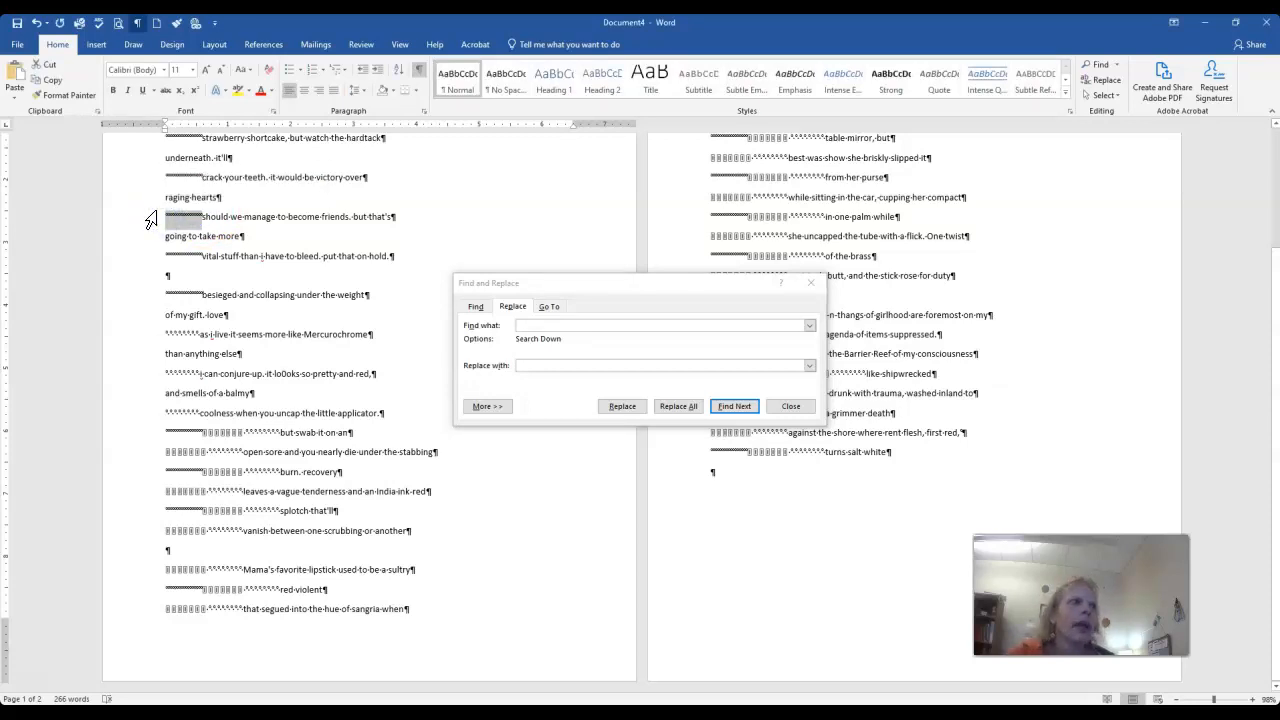
left_click(572, 325)
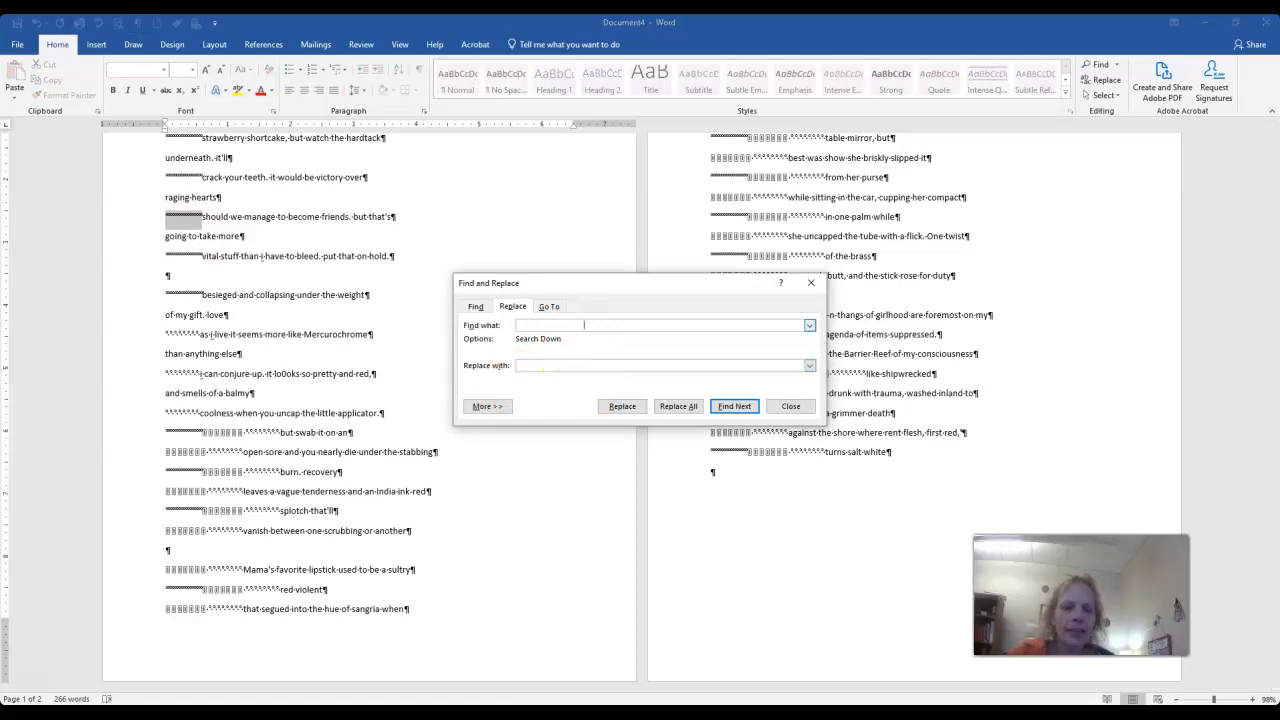
key("BackSpace")
key("ctrl+v")
left_click(680, 406)
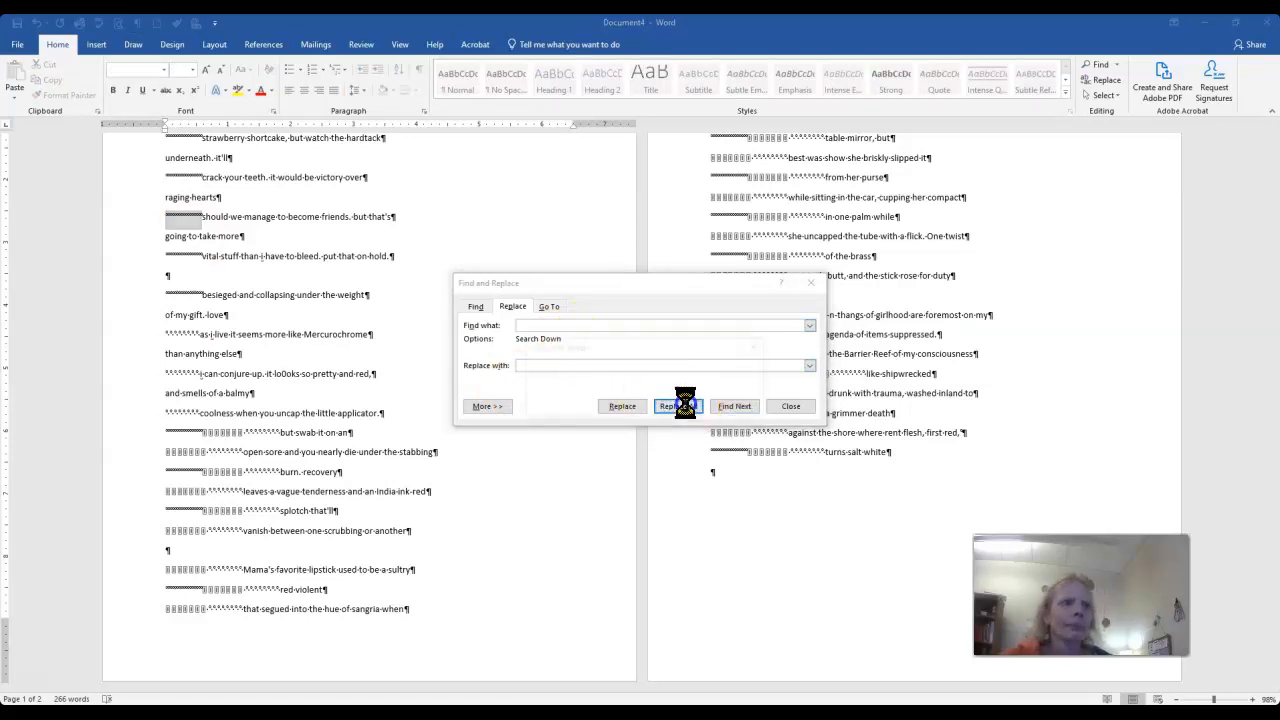
left_click(620, 408)
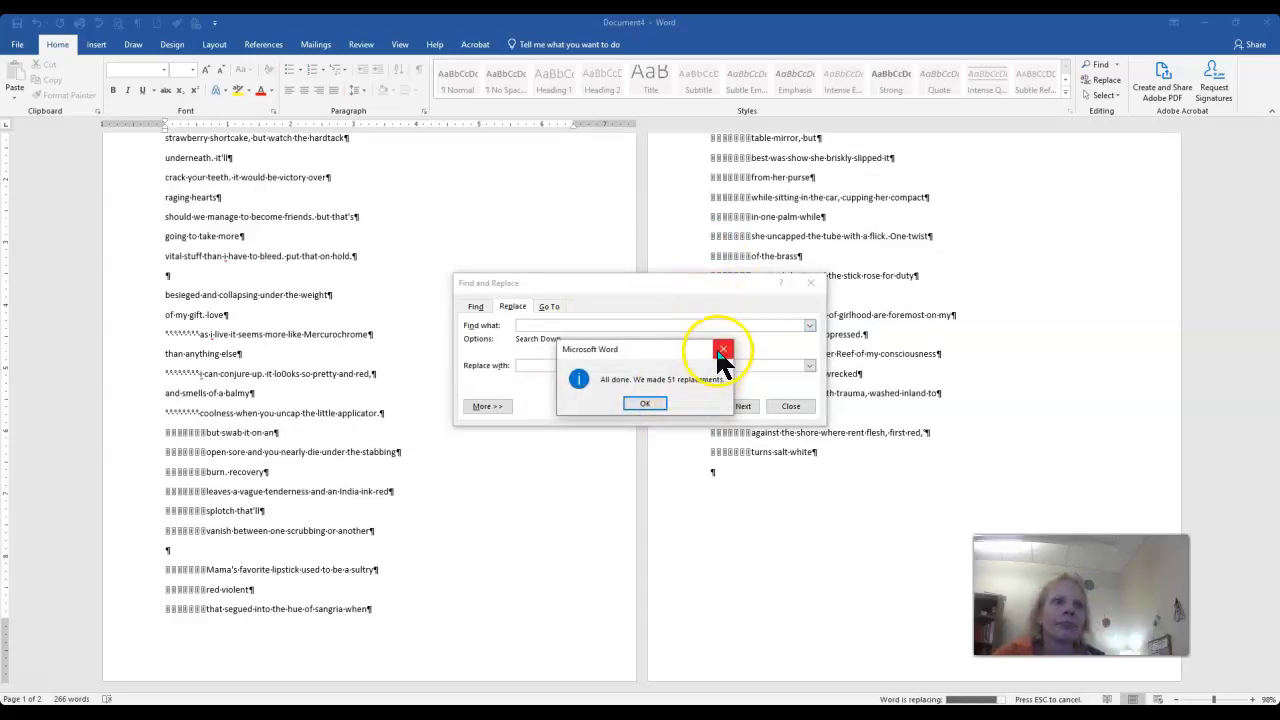
left_click(723, 352)
Select the box-shaped characters in front of "while sitting in the car" and clear the old search text
left_click(692, 192)
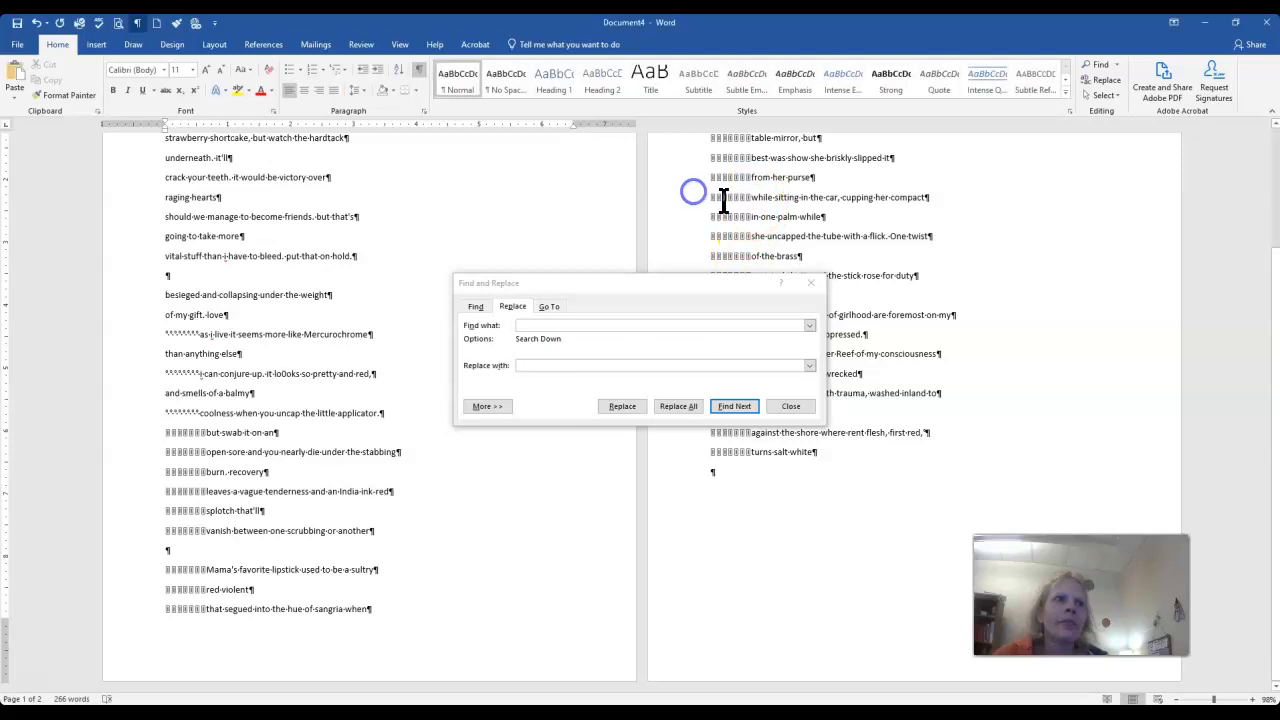
left_click(748, 197)
left_click_drag(748, 197, 704, 196)
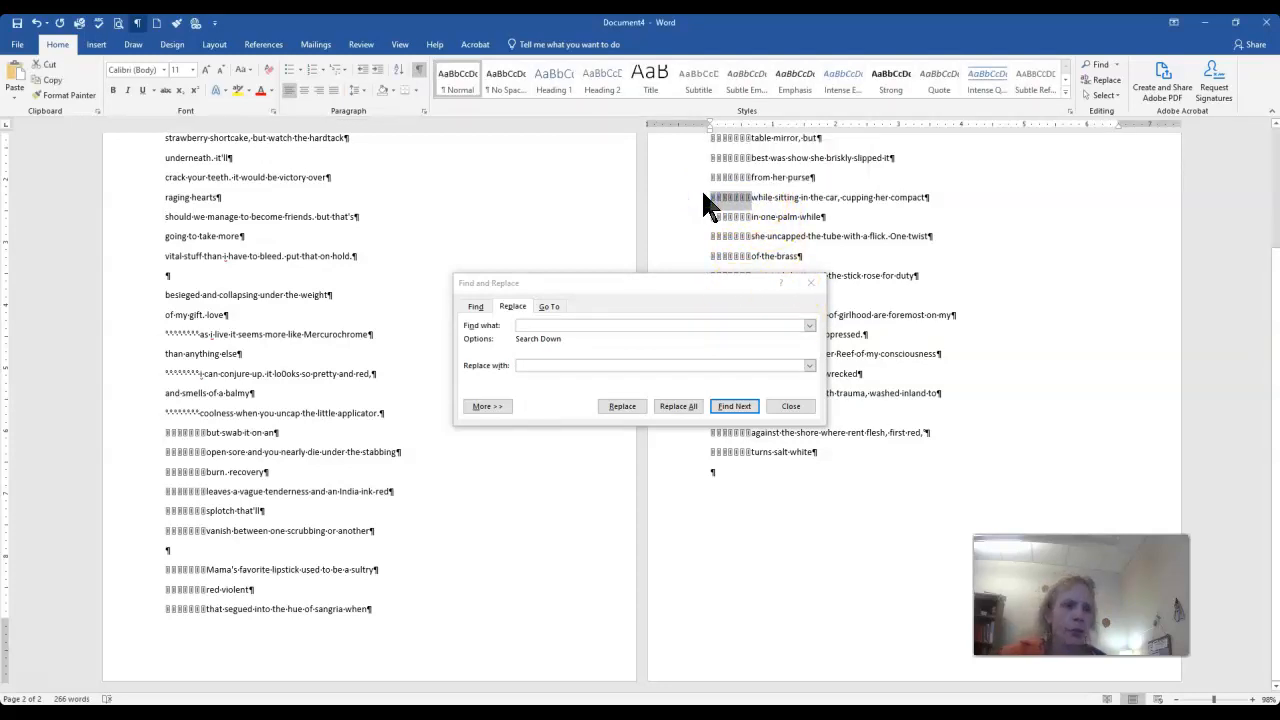
left_click(643, 326)
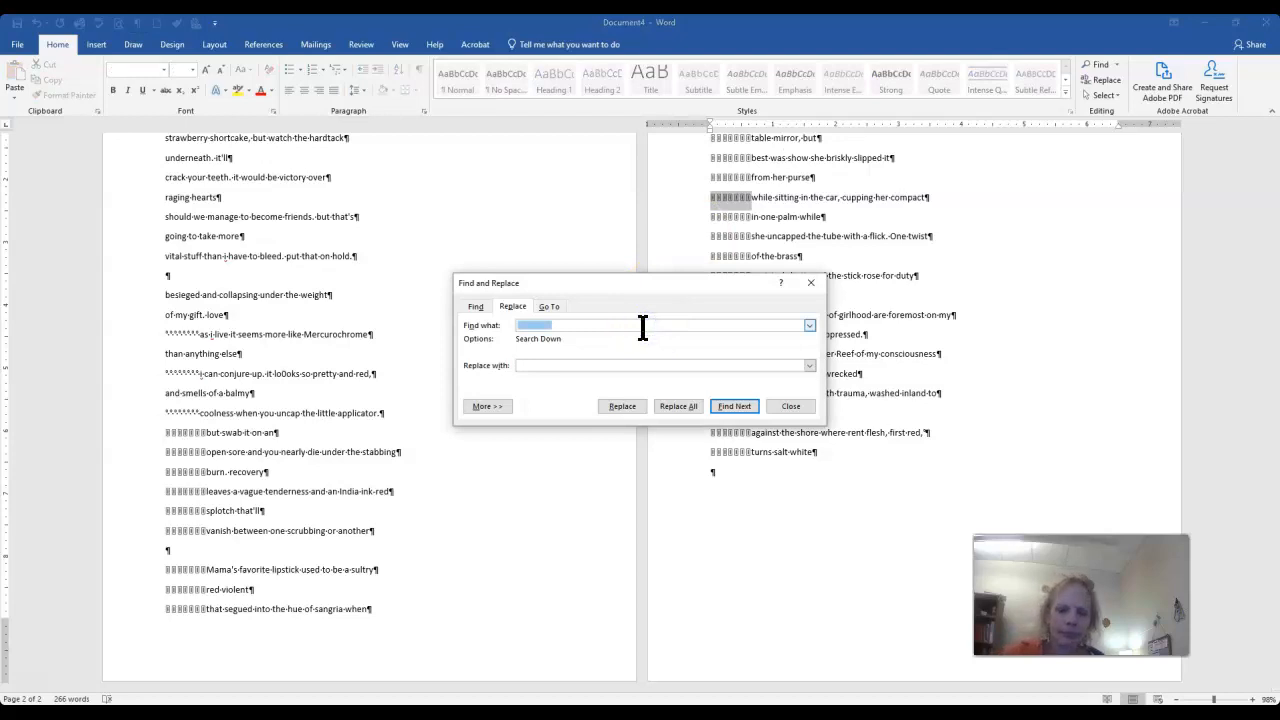
key("BackSpace")
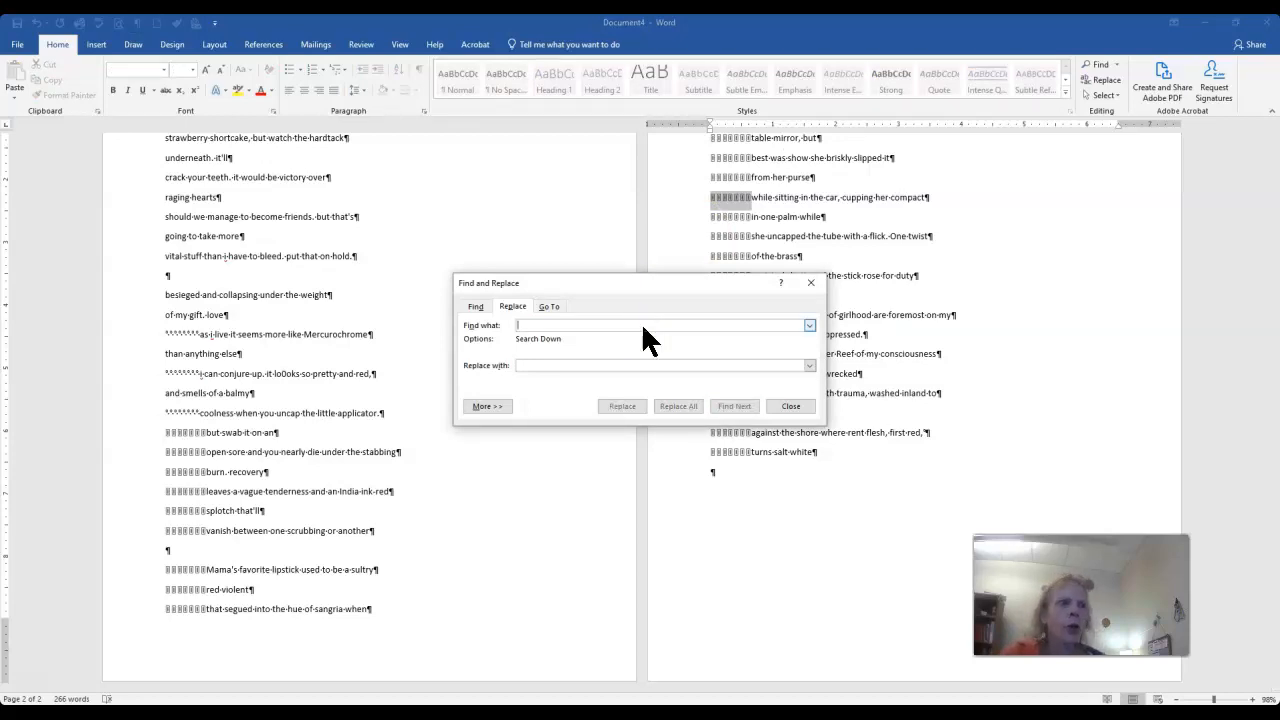
Replace every occurrence of the box-shaped characters found before "while sitting in the car" with nothing across the whole document
left_click(745, 213)
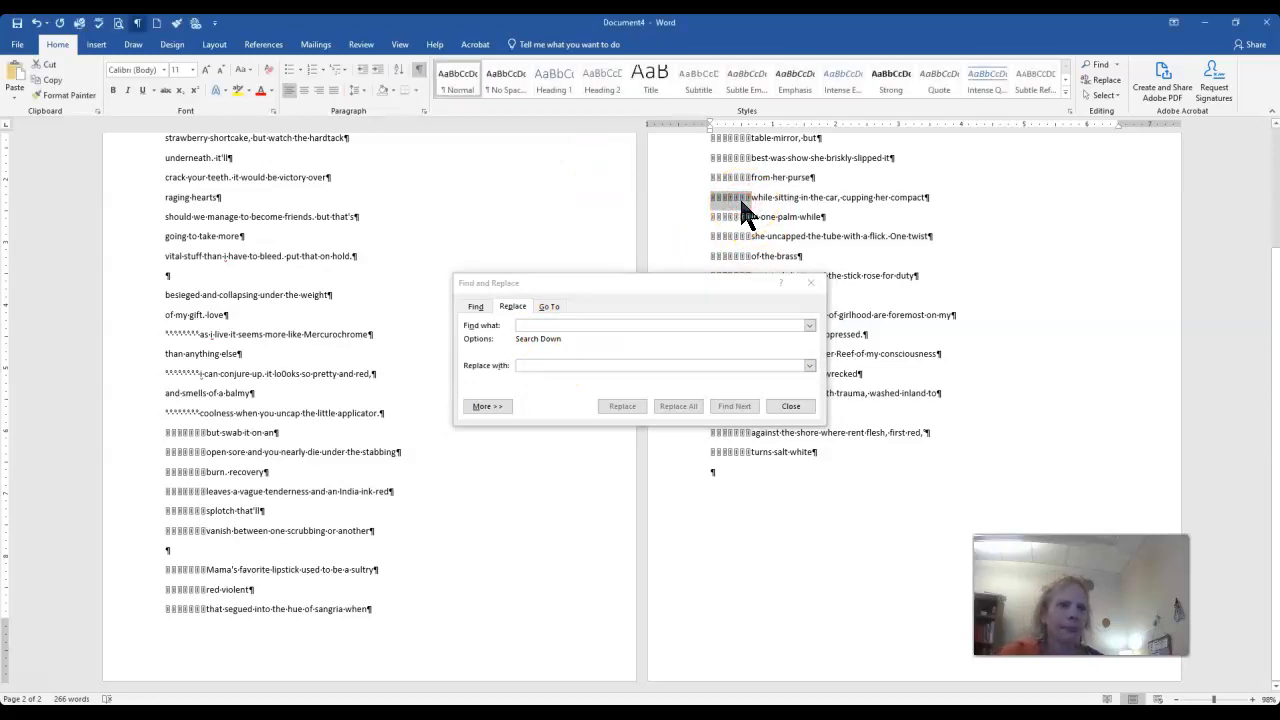
left_click(598, 326)
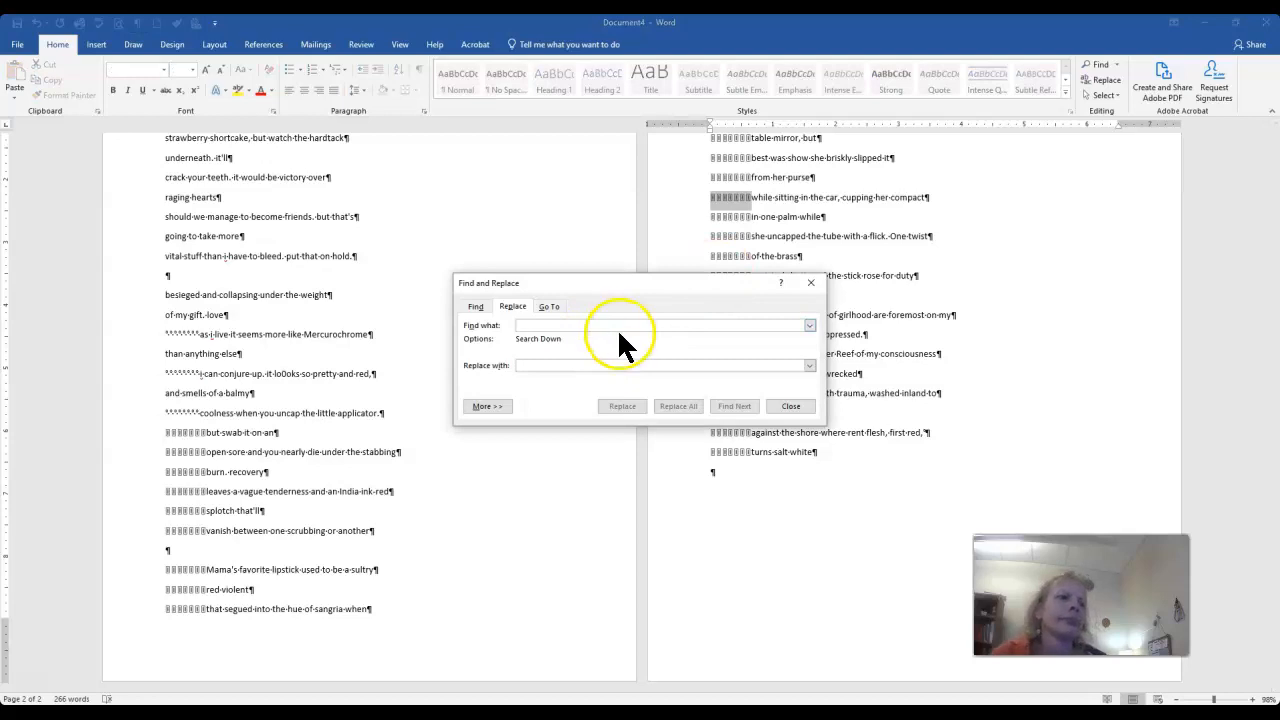
left_click(739, 205)
left_click_drag(739, 205, 705, 200)
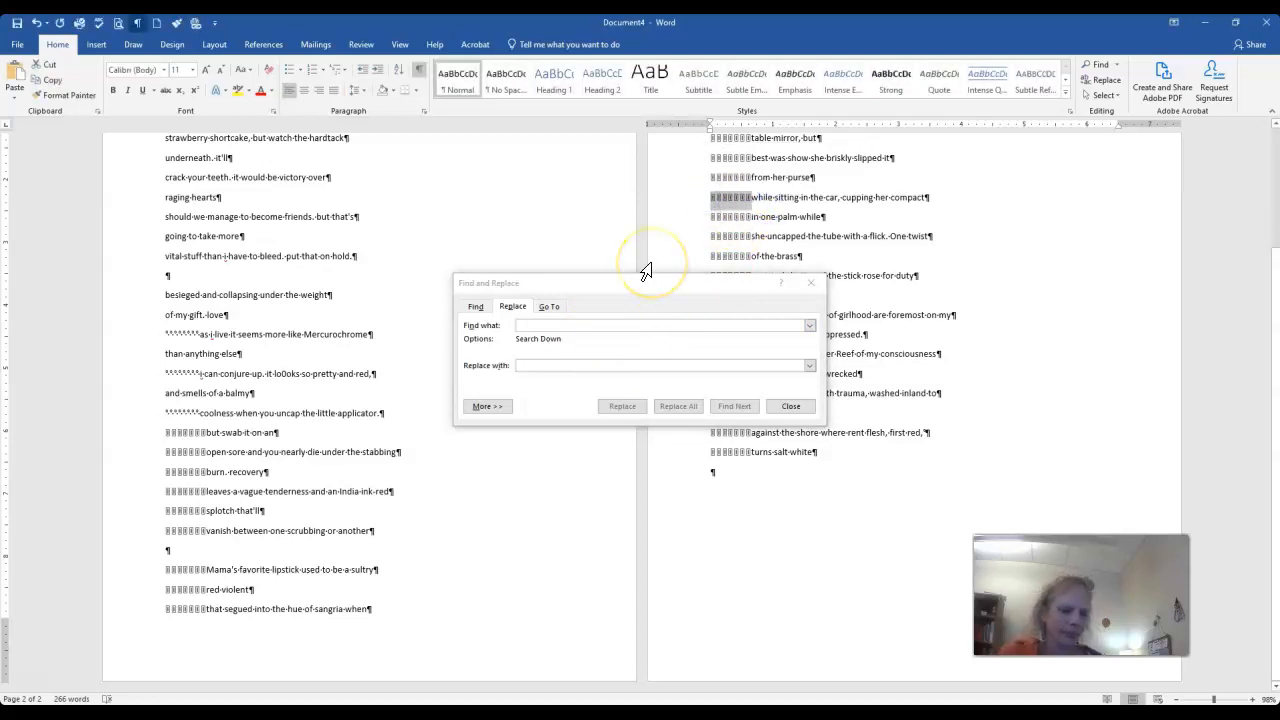
left_click(625, 327)
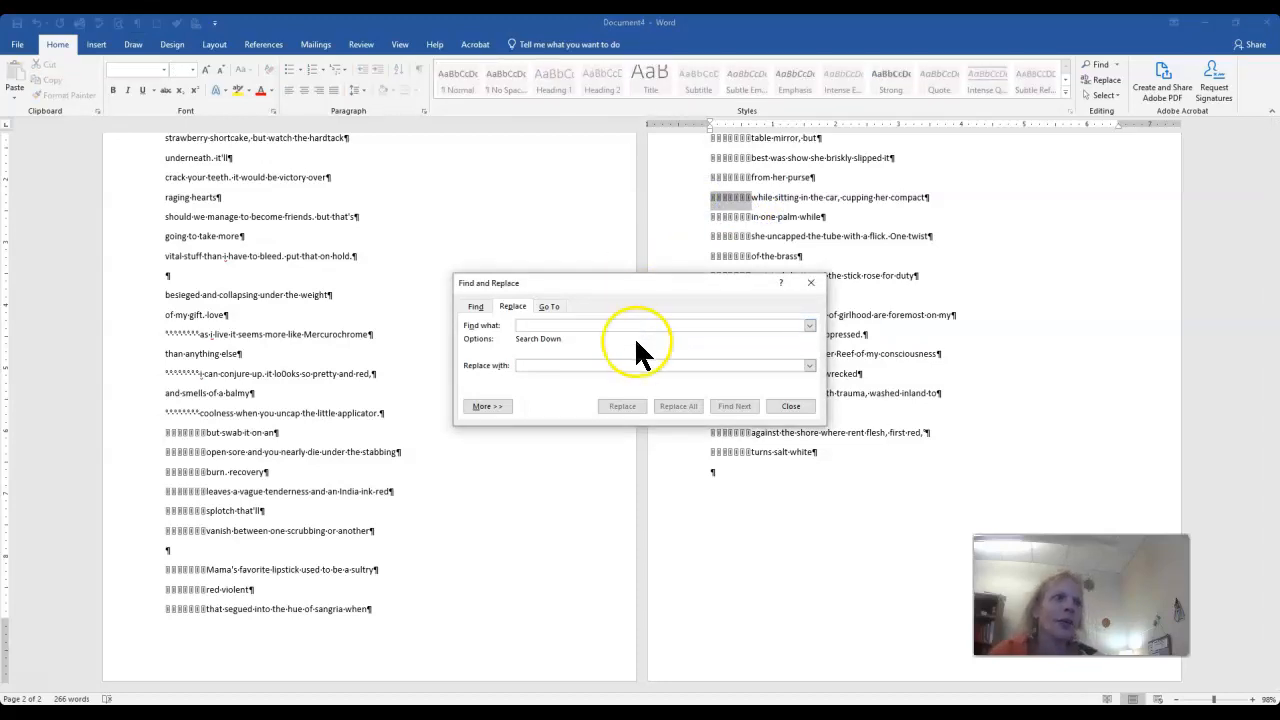
right_click(604, 328)
left_click(584, 369)
left_click(666, 405)
left_click(783, 410)
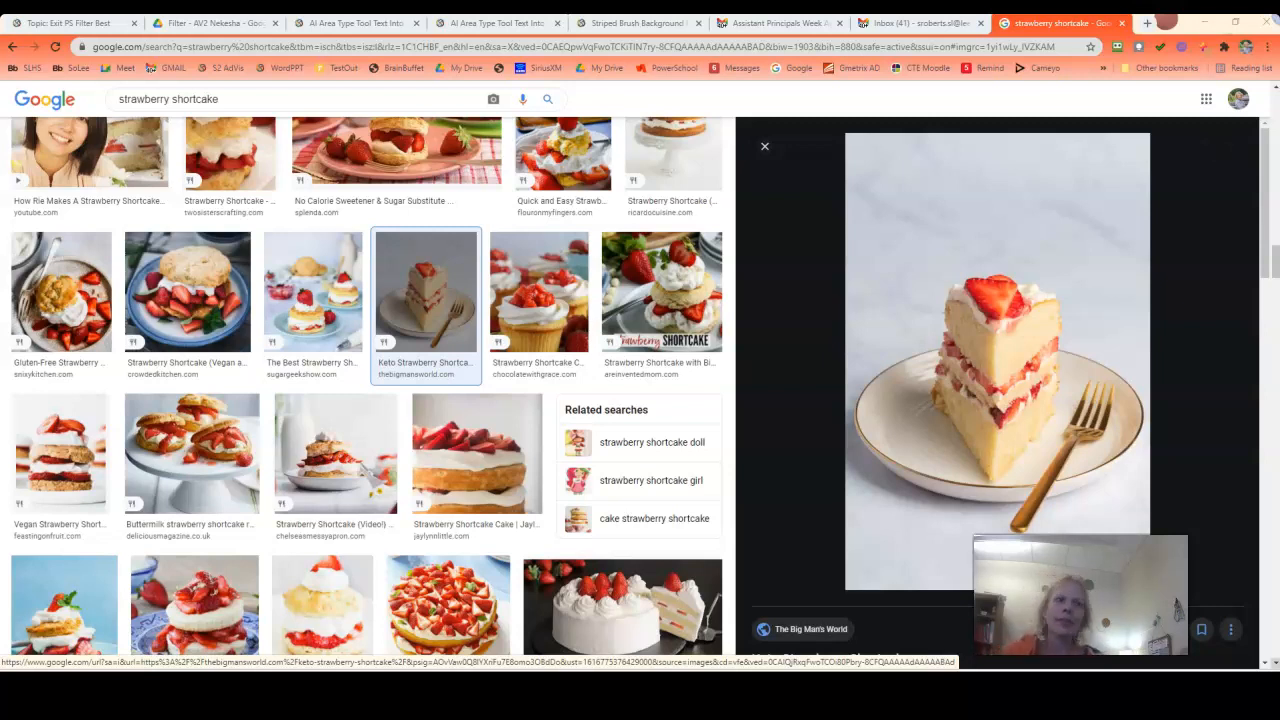
In Chrome, save the large strawberry shortcake image as a JPEG named "SSC 800 by 1200" in the student's shared drive folder
right_click(886, 560)
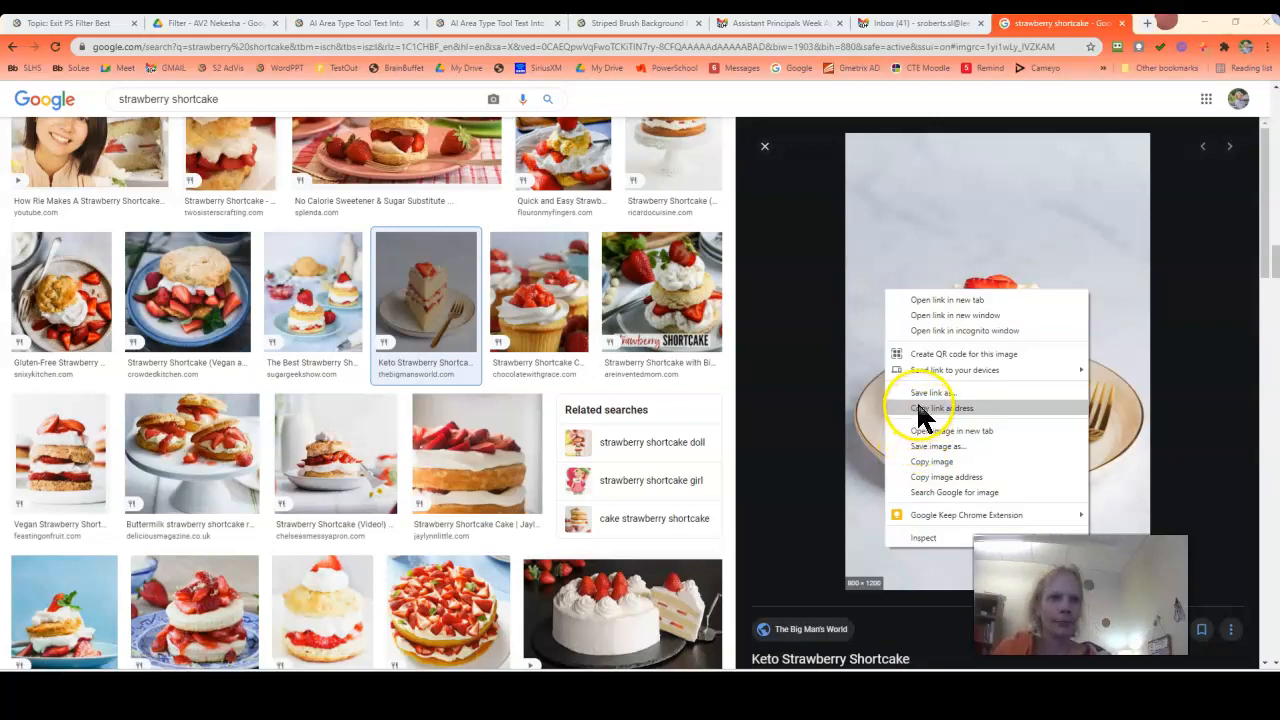
left_click(913, 450)
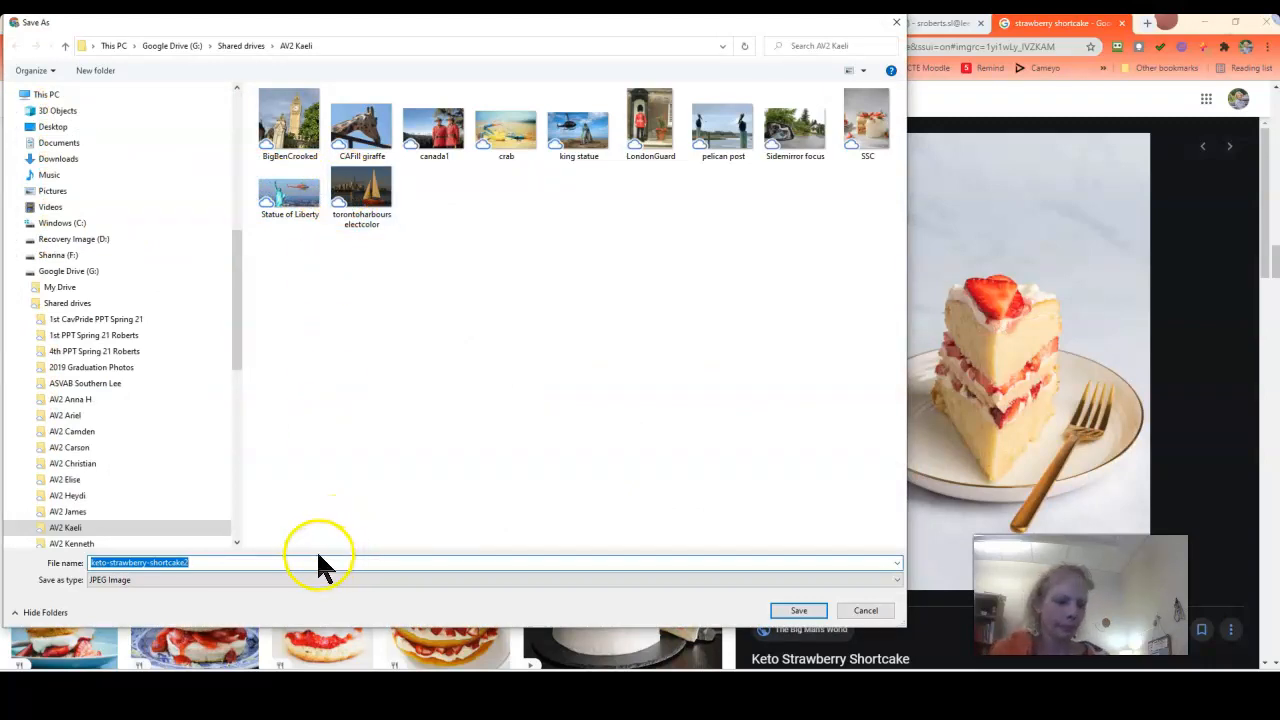
type("SSC")
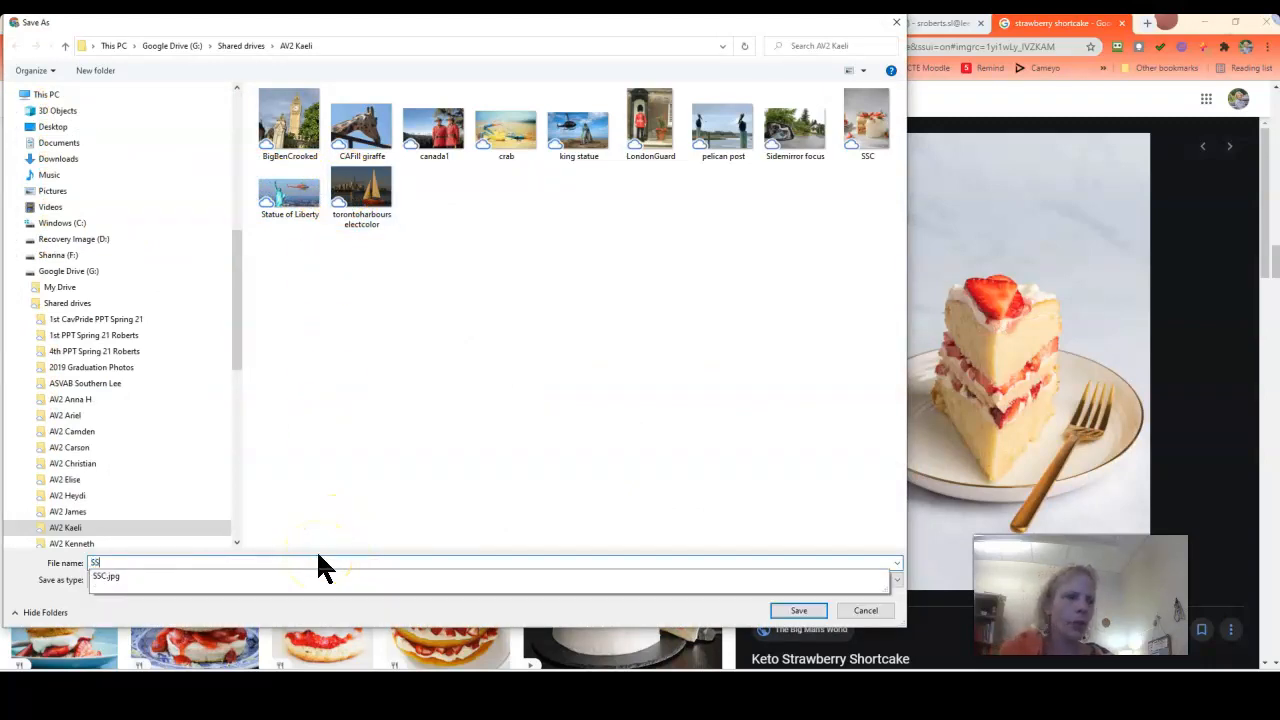
type(" 800 by 1200")
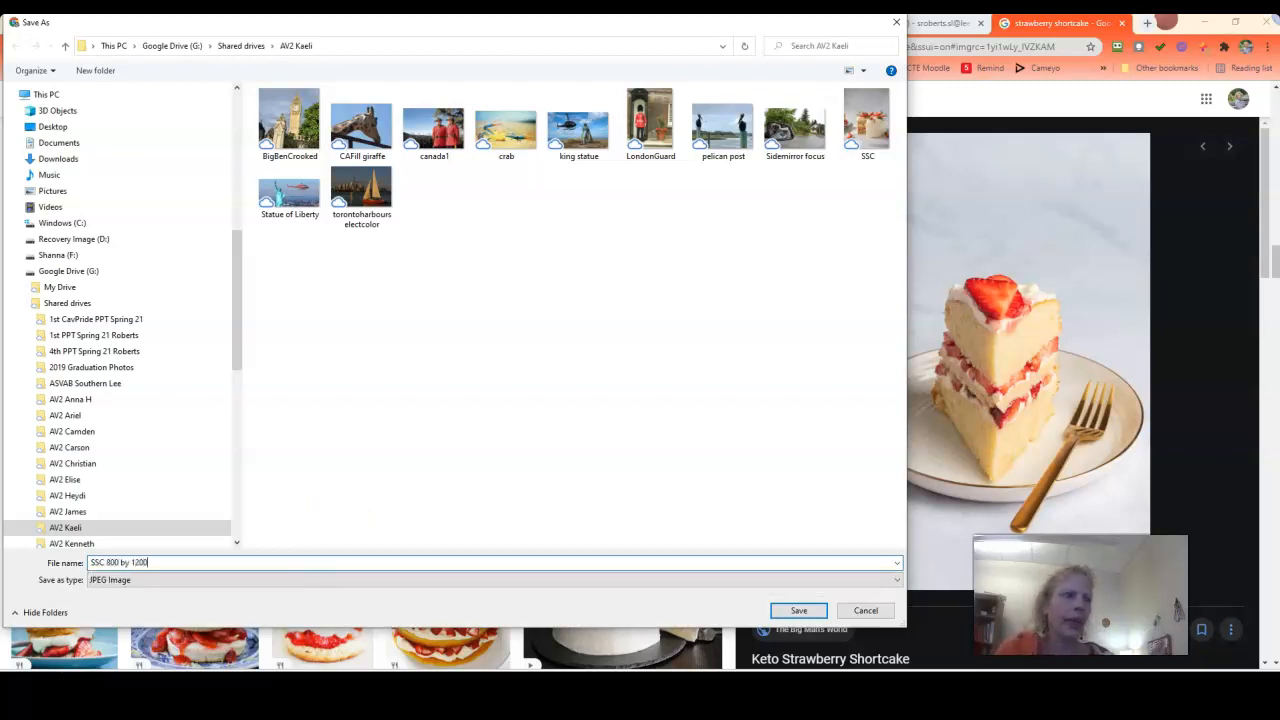
left_click(795, 611)
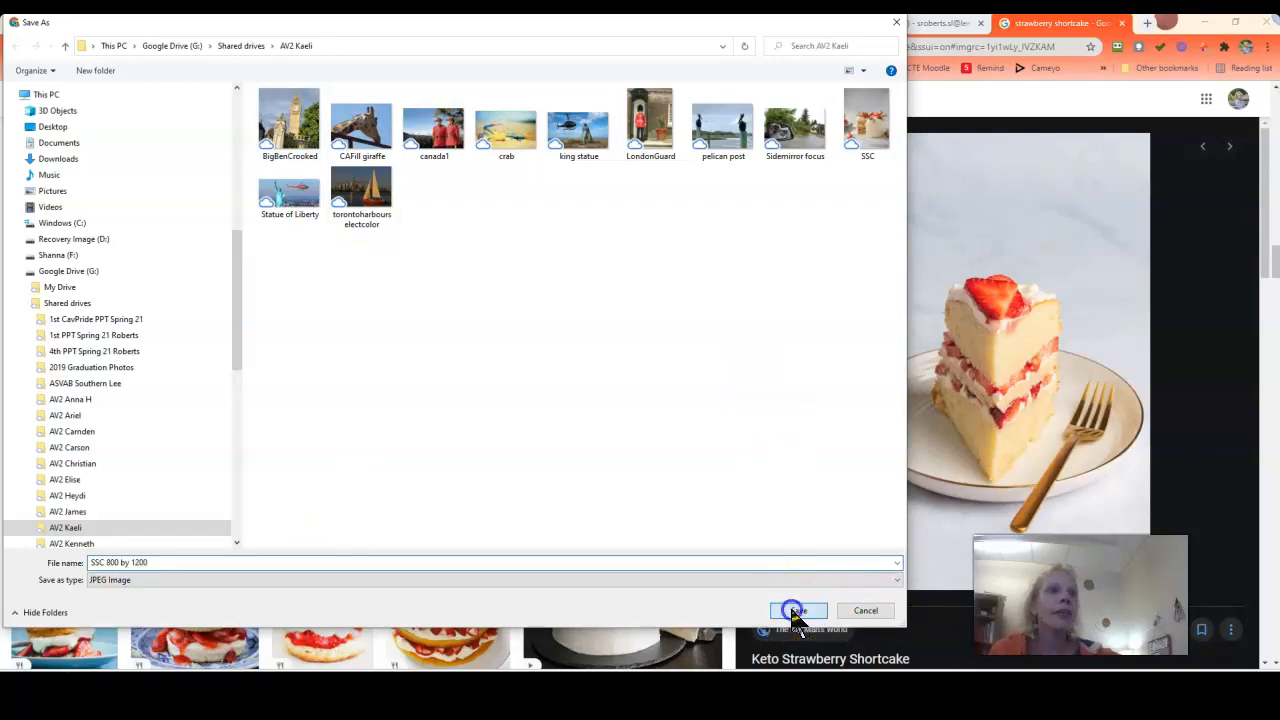
Switch to Illustrator, start a new document and set its measurement units to pixels
left_click(27, 690)
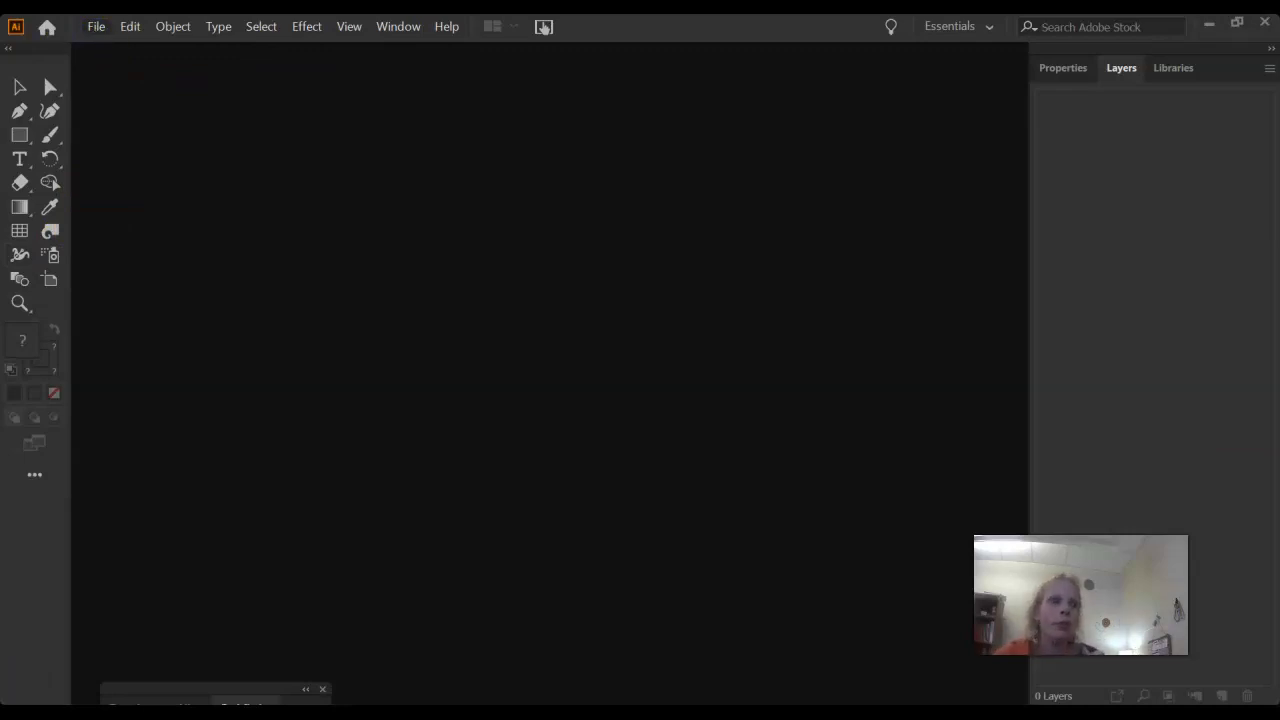
left_click(100, 25)
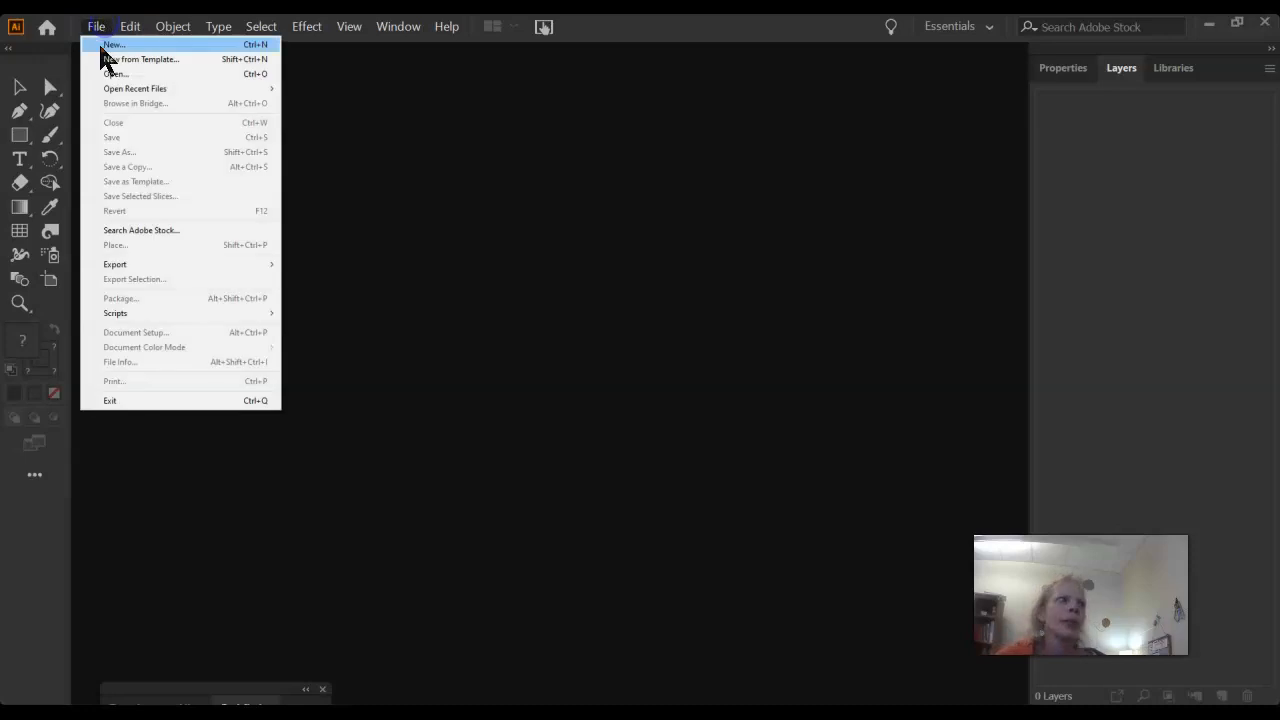
left_click(105, 46)
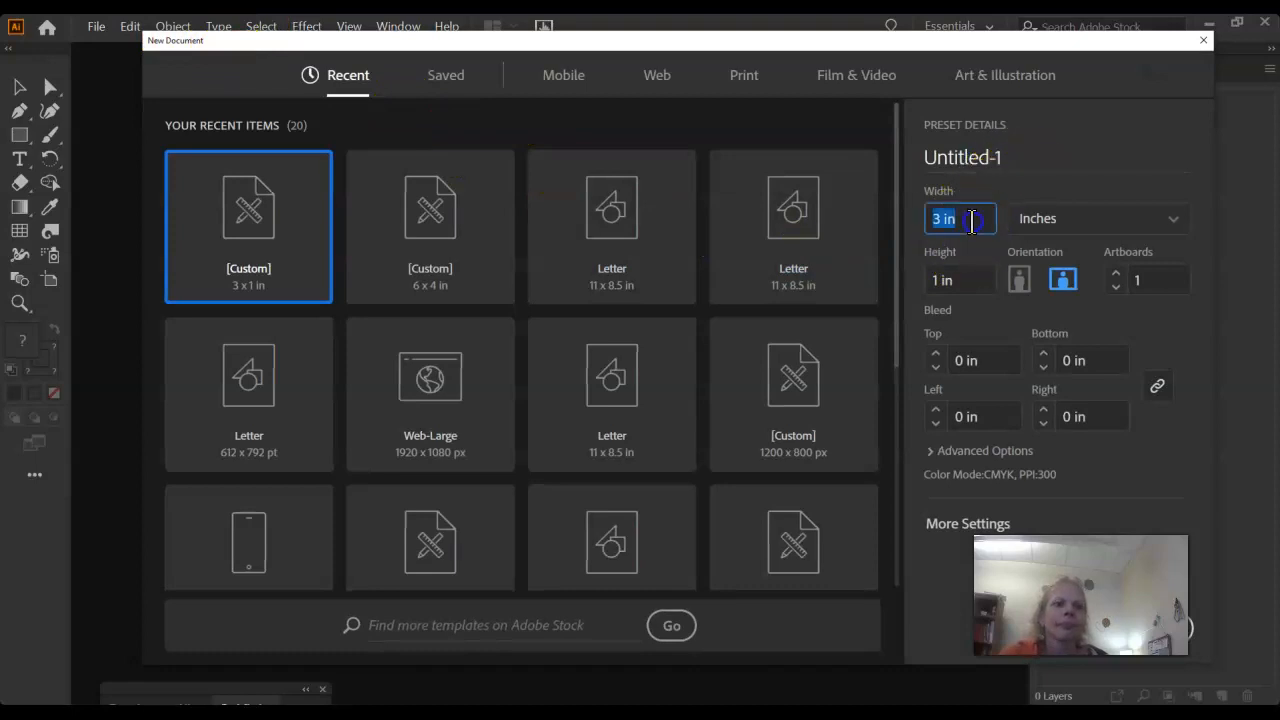
left_click(1088, 218)
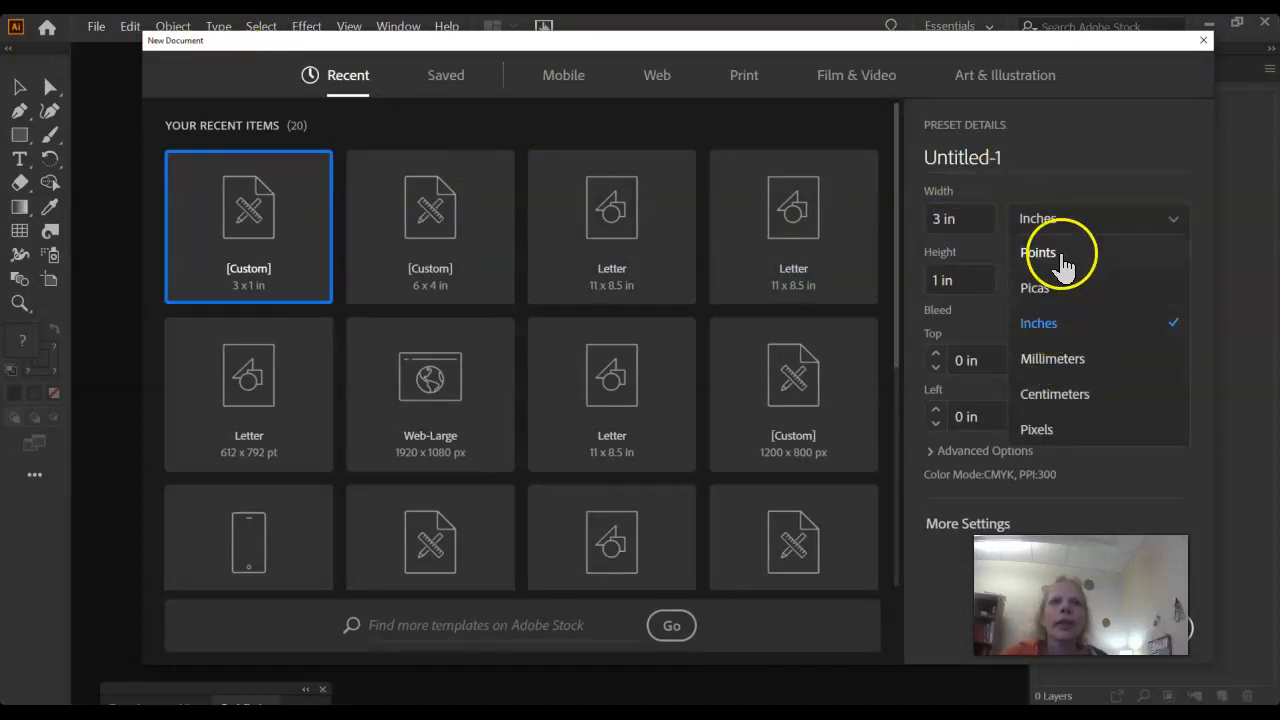
left_click(1058, 256)
double_click(943, 218)
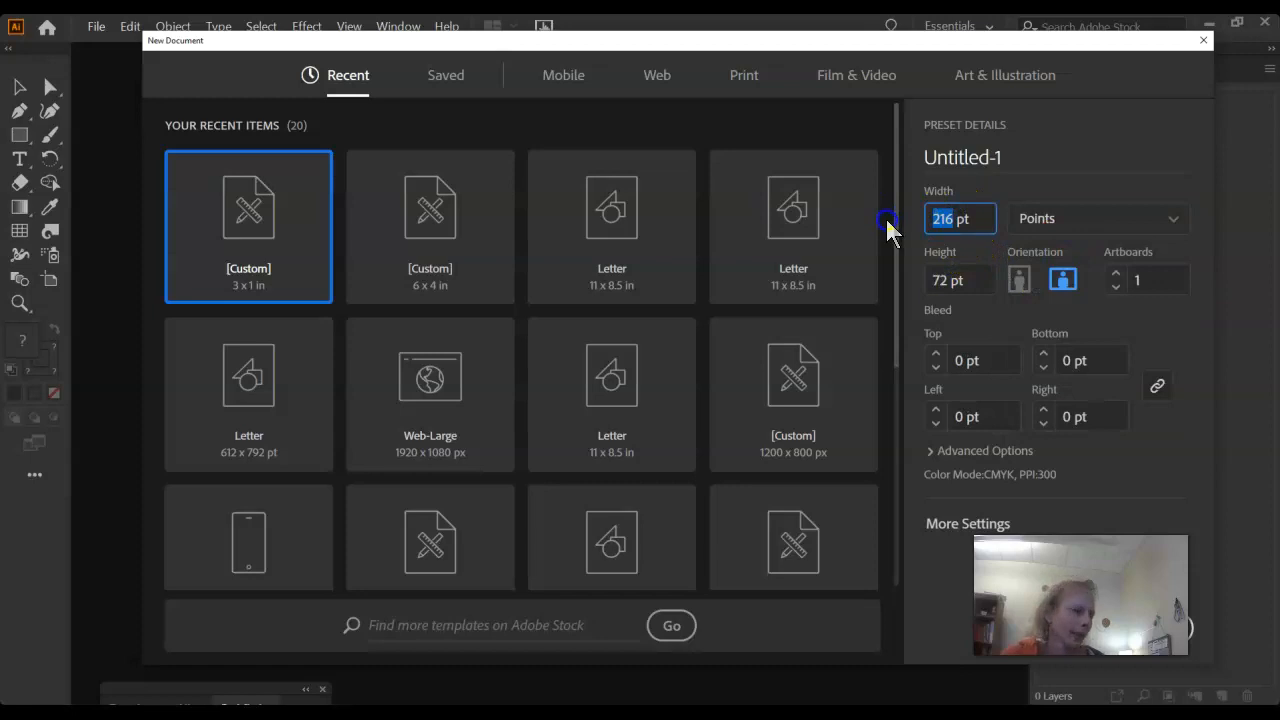
left_click(1100, 222)
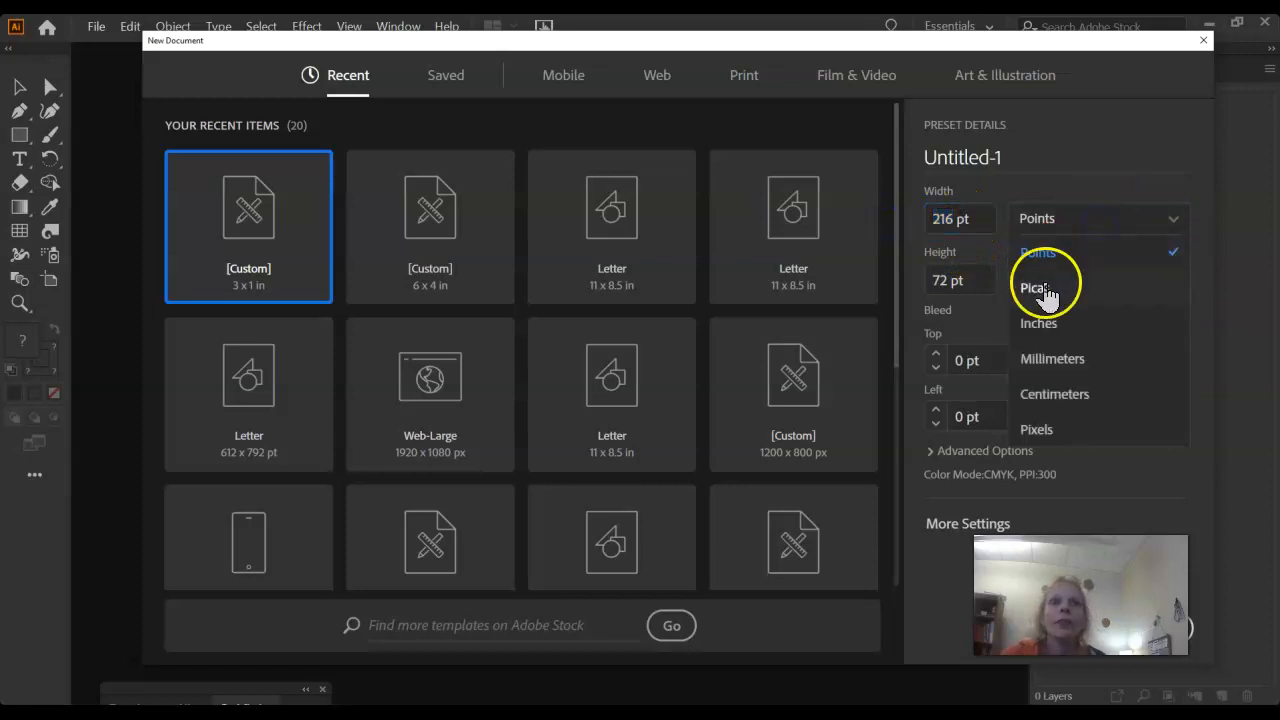
left_click(1036, 427)
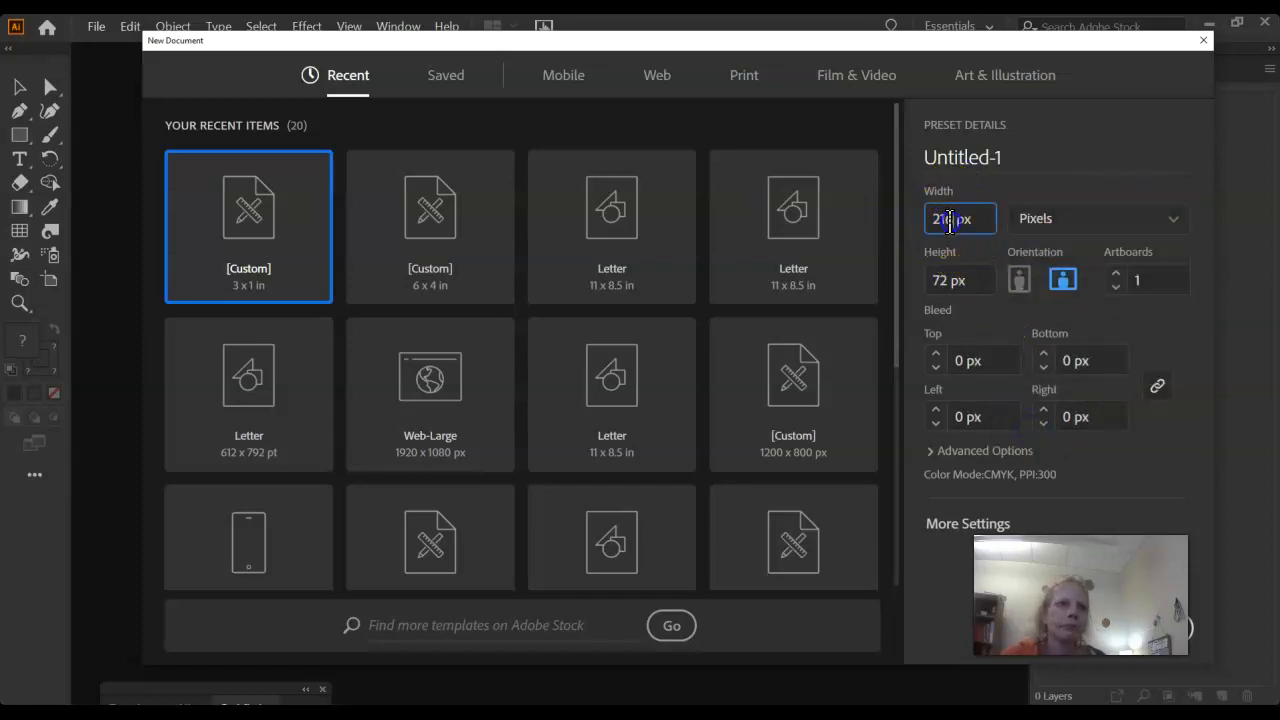
Set the new document's width to 800 px and height to 1200 px, and create it
type("800")
left_click(955, 308)
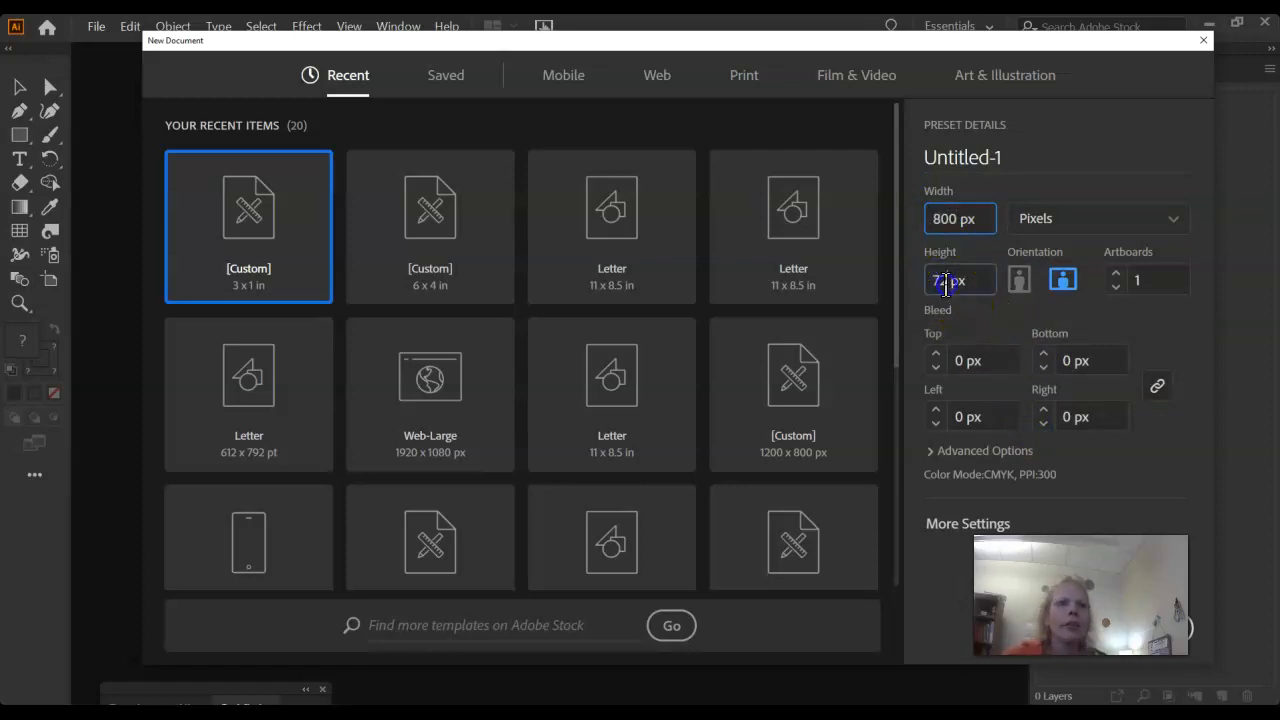
type("1200")
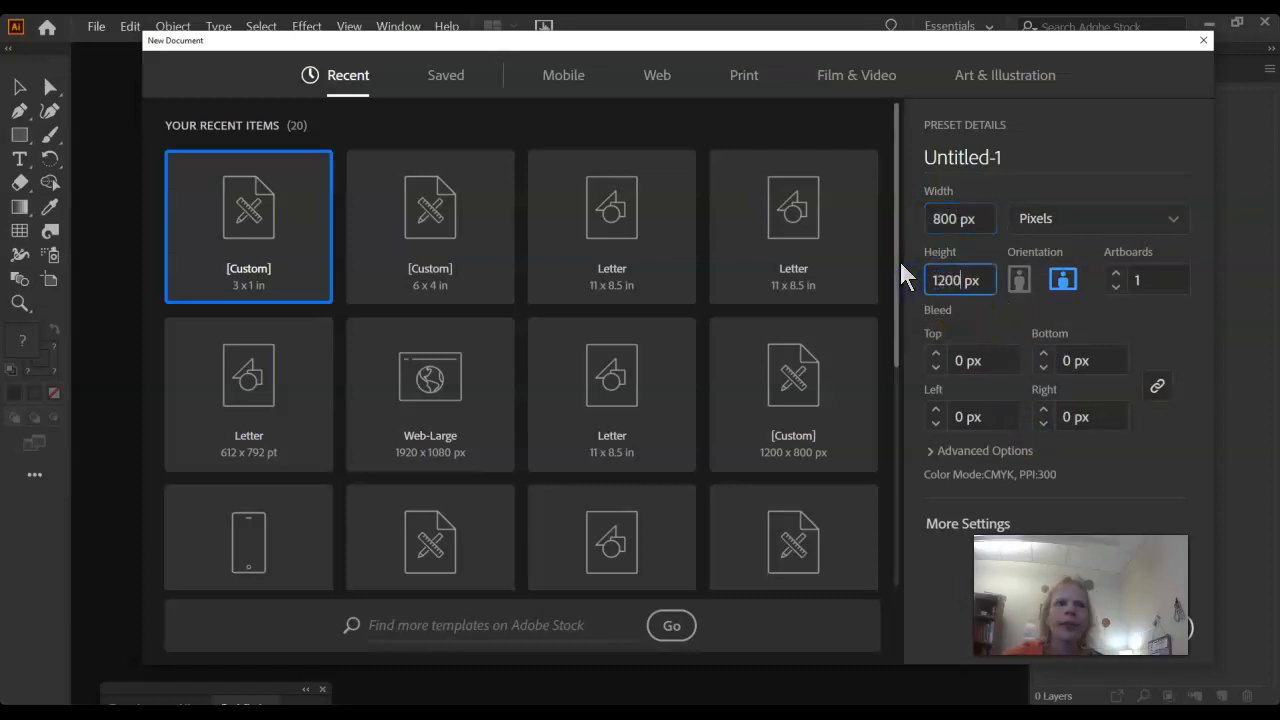
left_click(1110, 482)
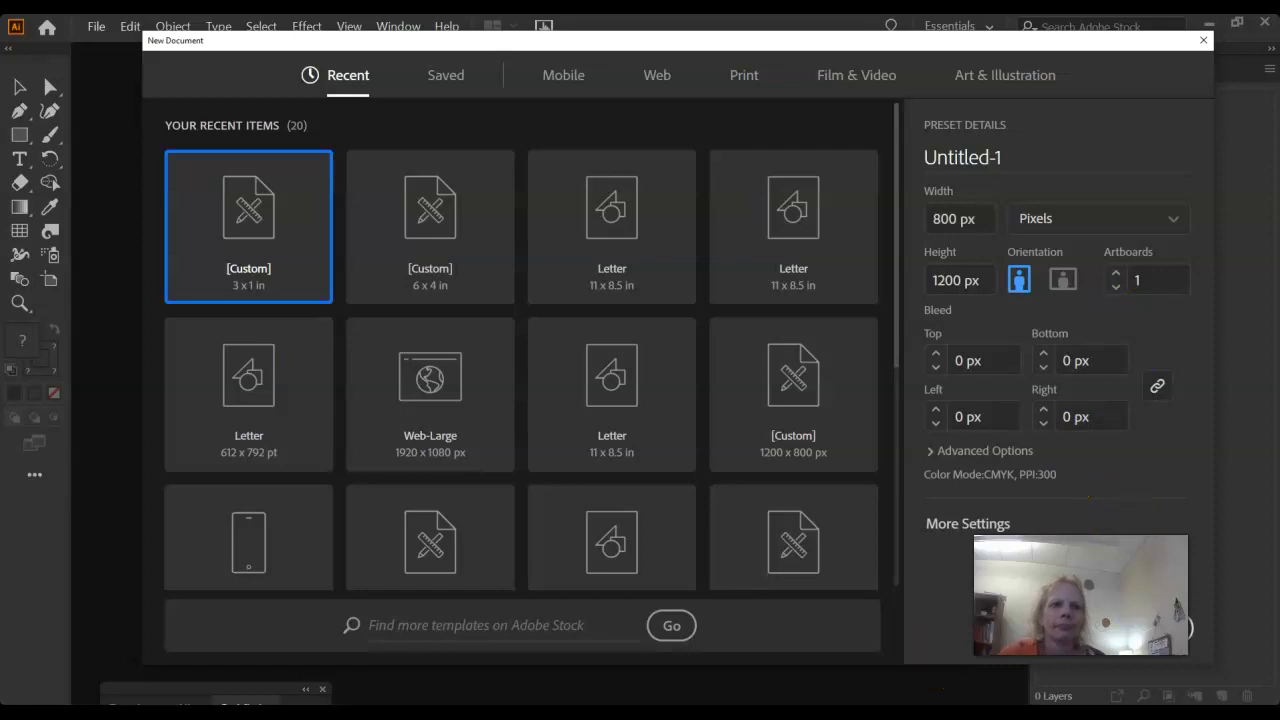
left_click(1060, 632)
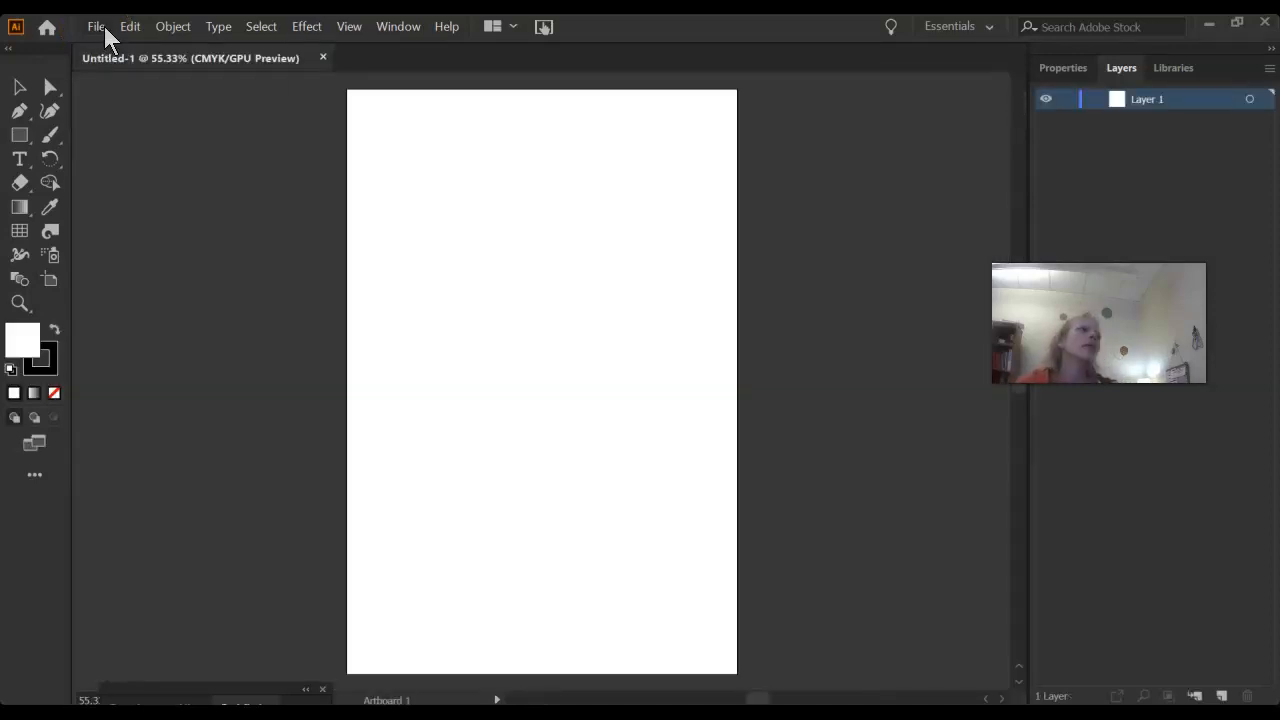
Create a second new document 1025 px wide and 1325 px high
left_click(100, 27)
left_click(113, 74)
left_click(113, 44)
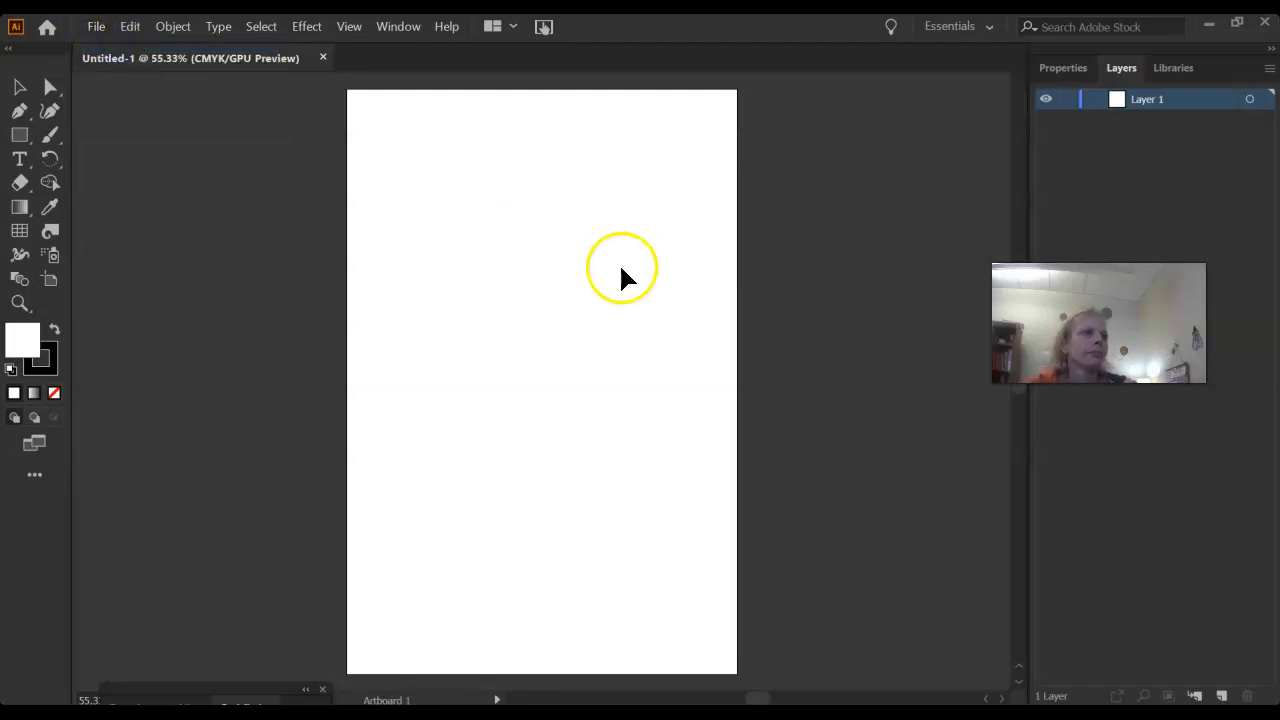
left_click_drag(956, 221, 898, 218)
type("1025")
left_click_drag(945, 276, 899, 281)
type("1325")
left_click(926, 287)
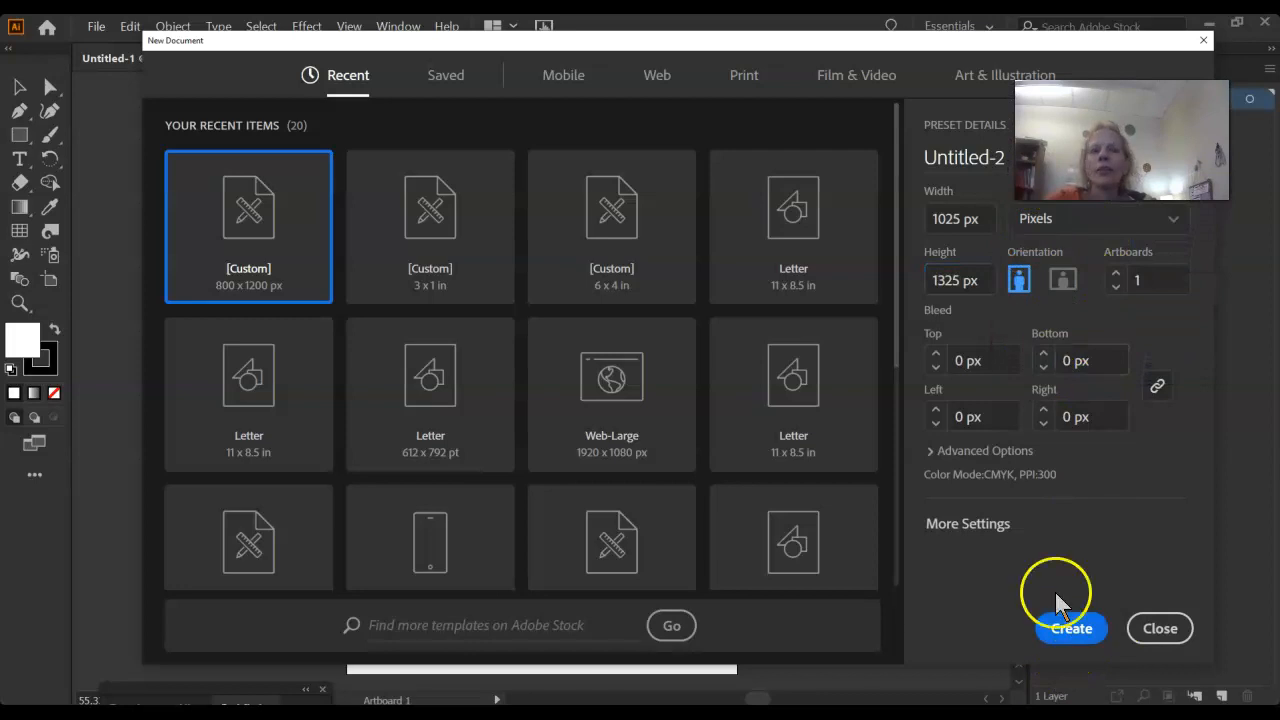
left_click(1075, 628)
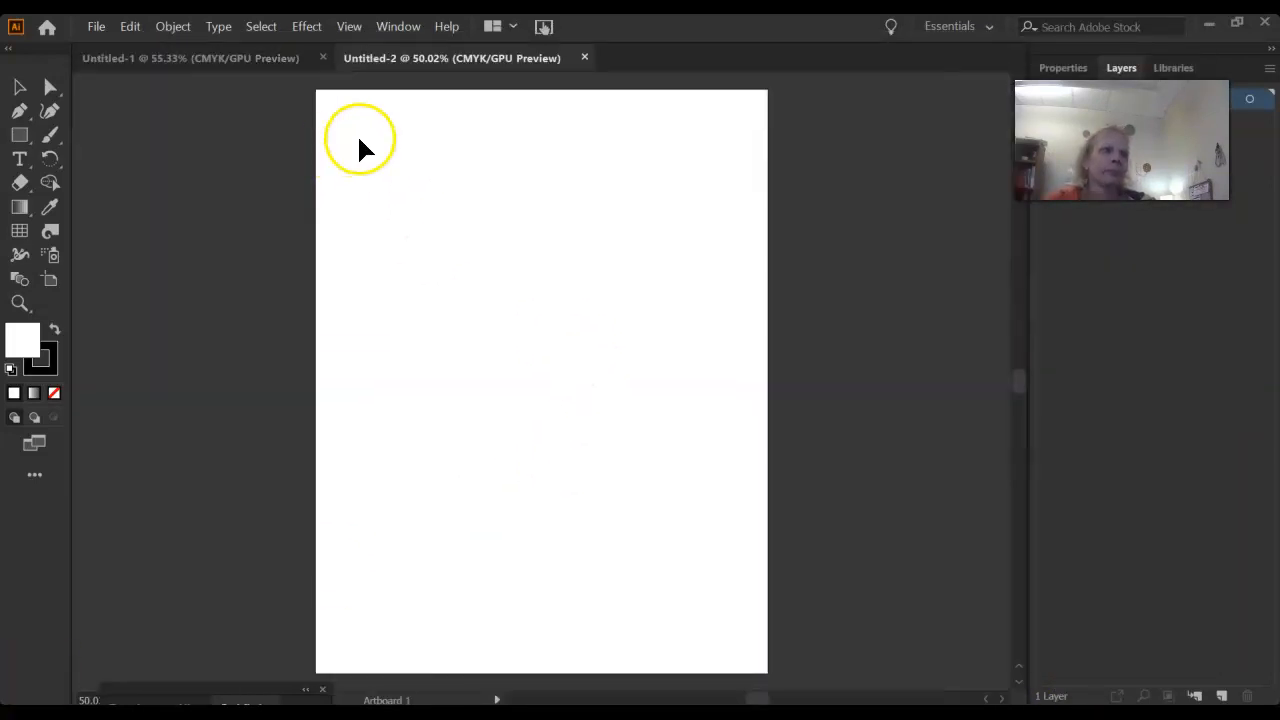
Start placing an image in the 1025 by 1325 px document and browse to the student's shared drive folder
left_click(88, 28)
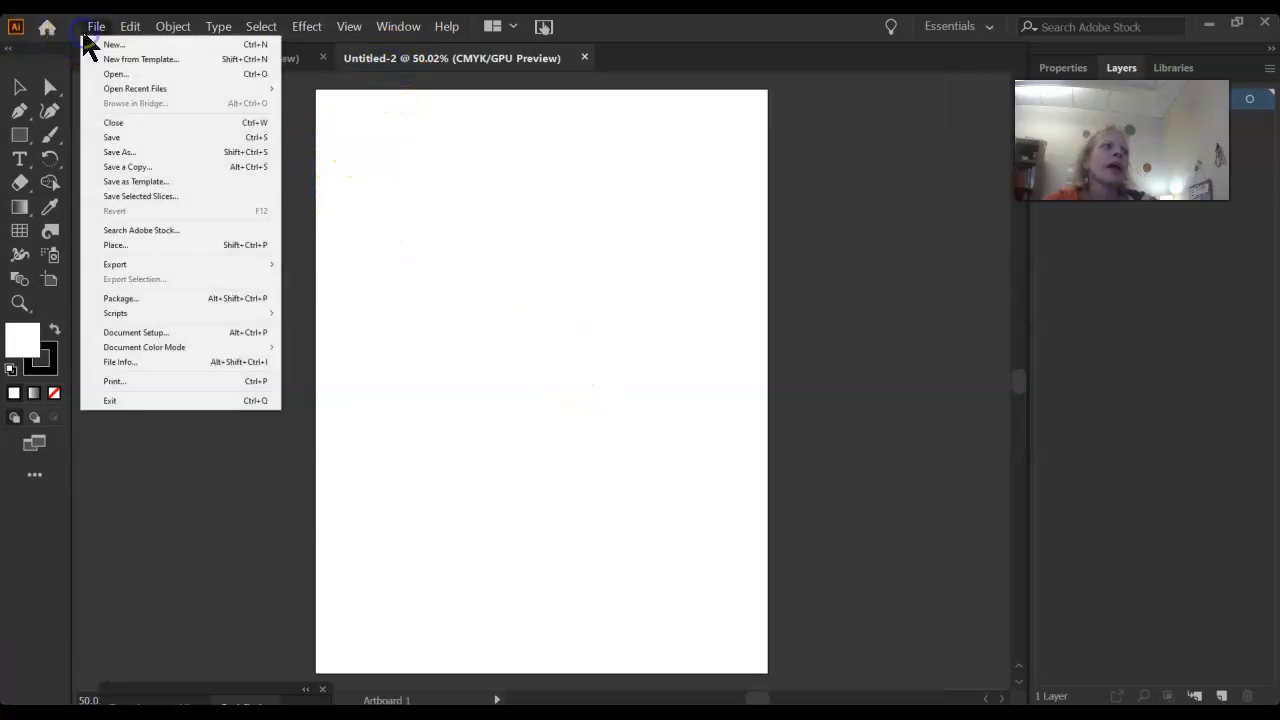
left_click(120, 246)
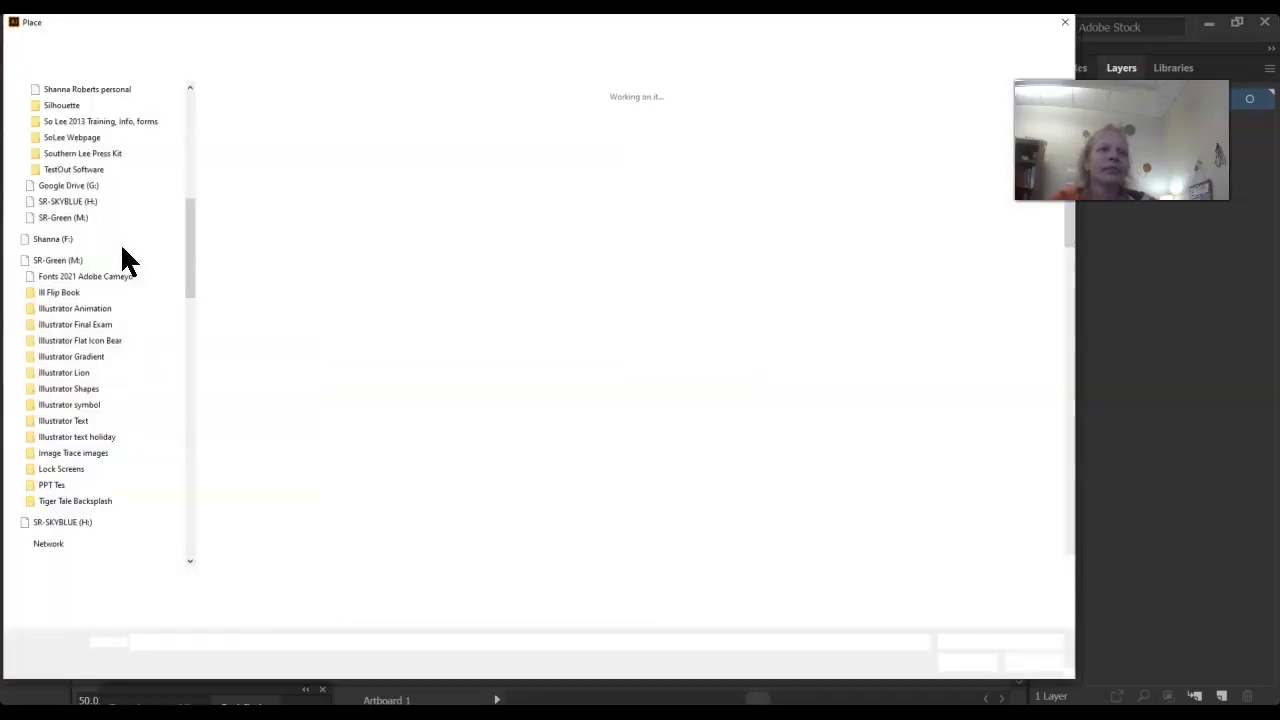
left_click_drag(189, 250, 184, 45)
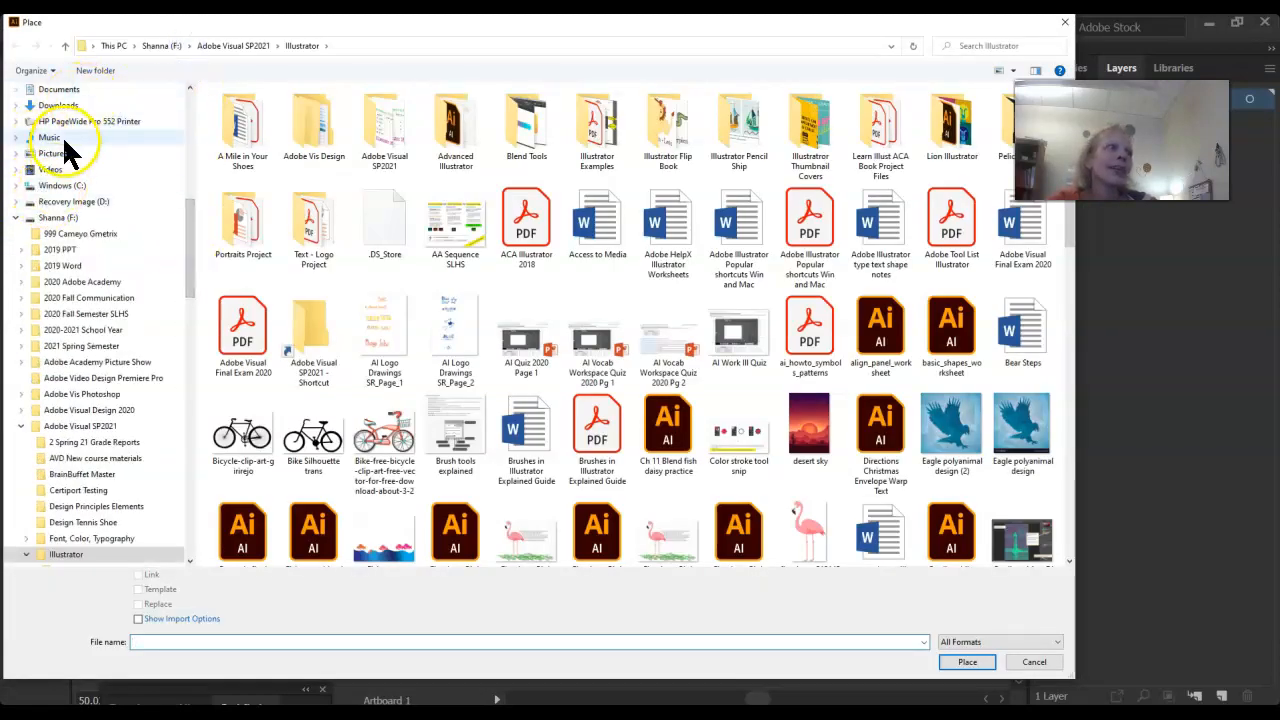
left_click_drag(191, 240, 186, 109)
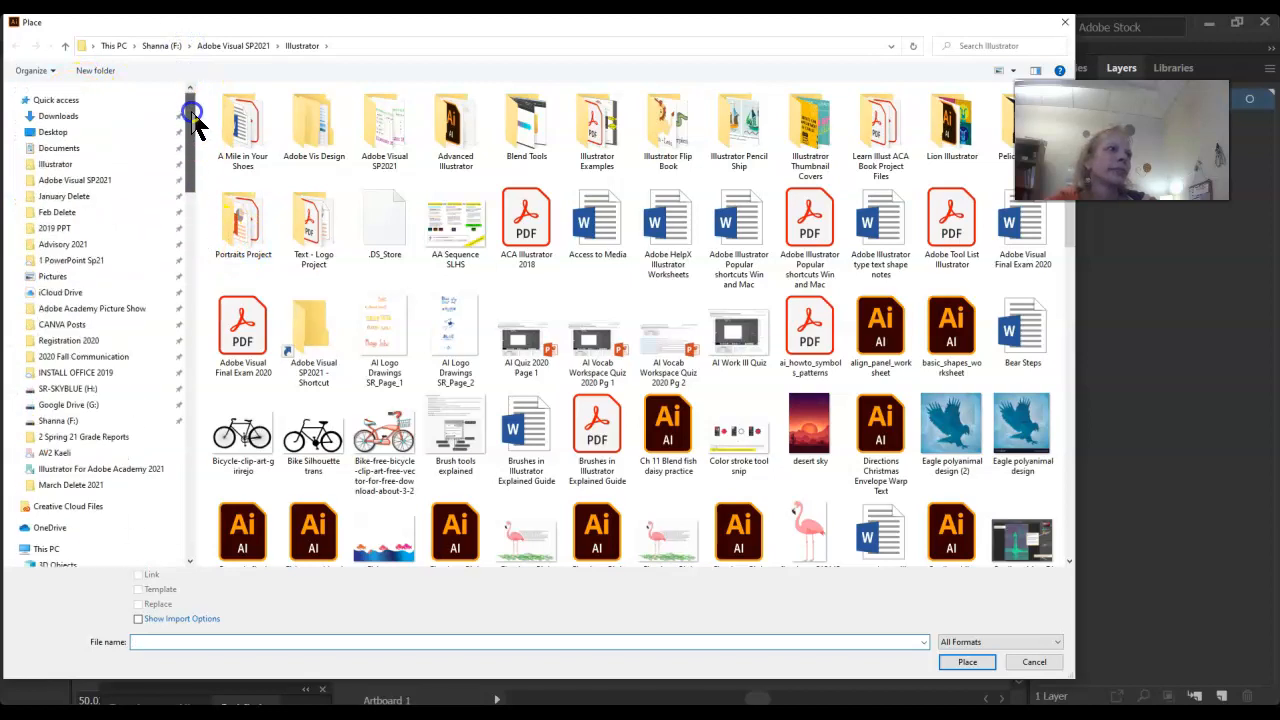
left_click(55, 132)
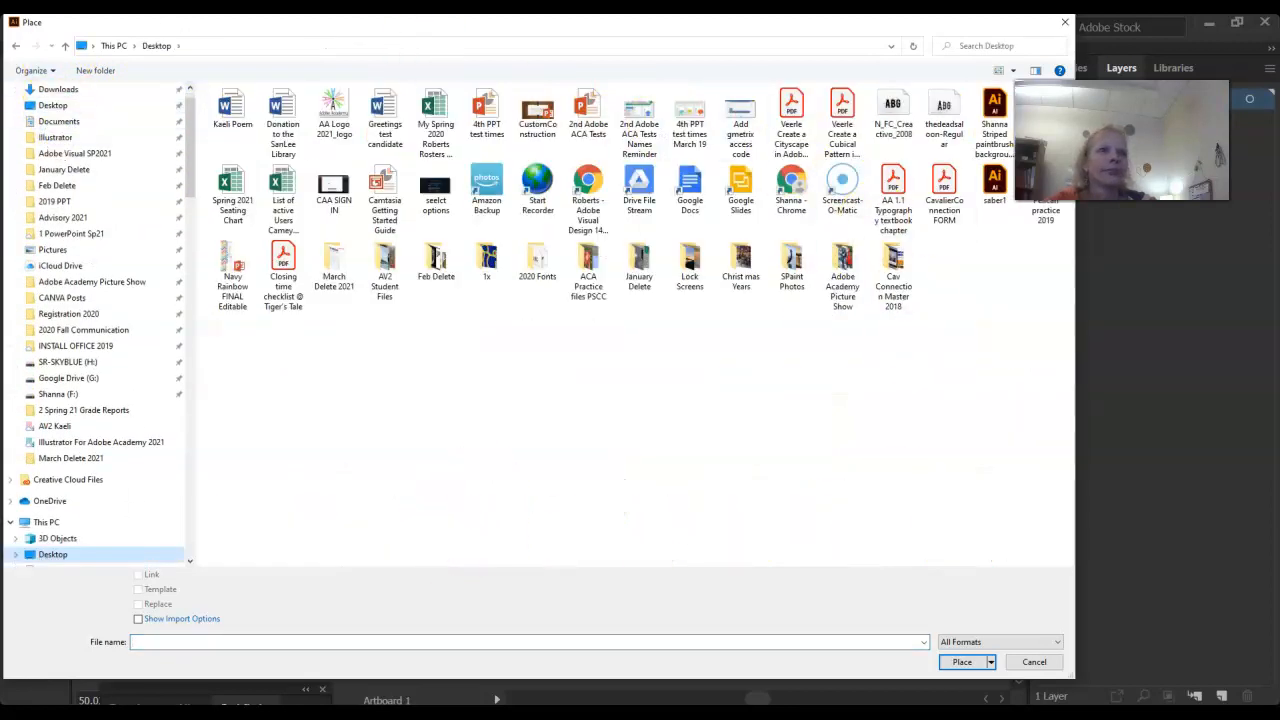
left_click_drag(1121, 140, 1162, 356)
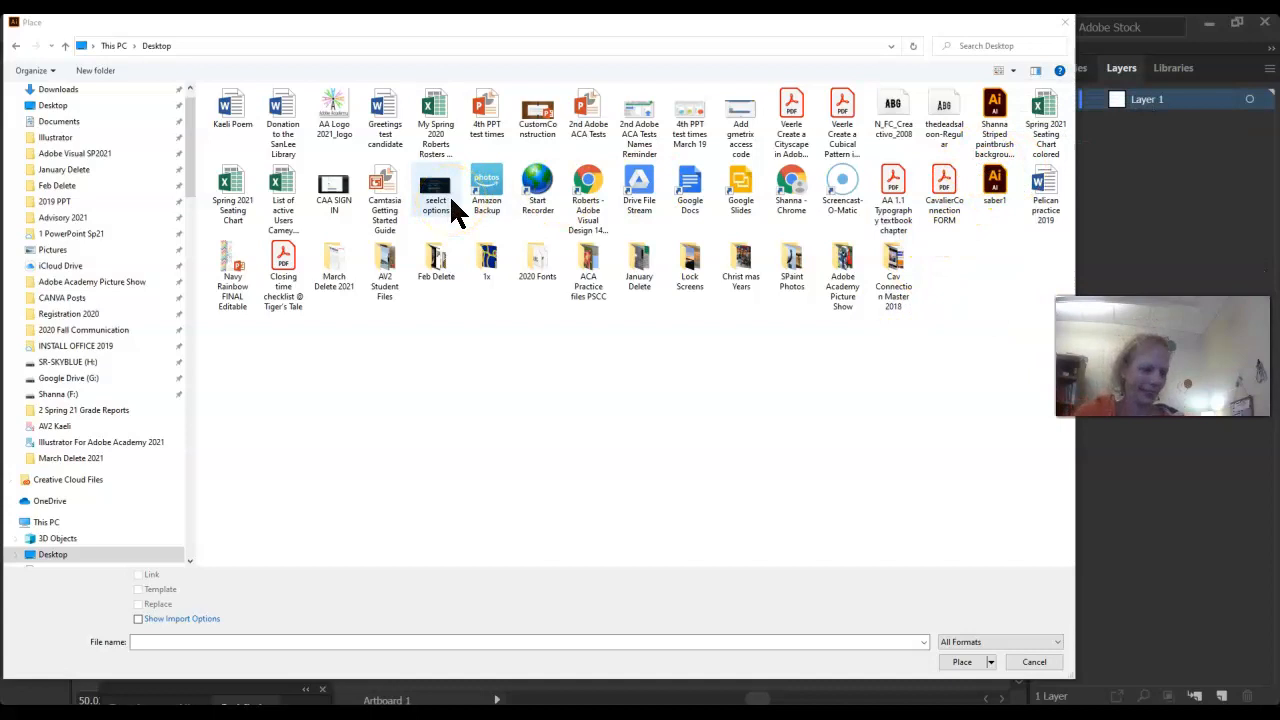
Place "strawberryshortcake 1025 by 1325" with linking off and move it onto the artboard
left_click(612, 318)
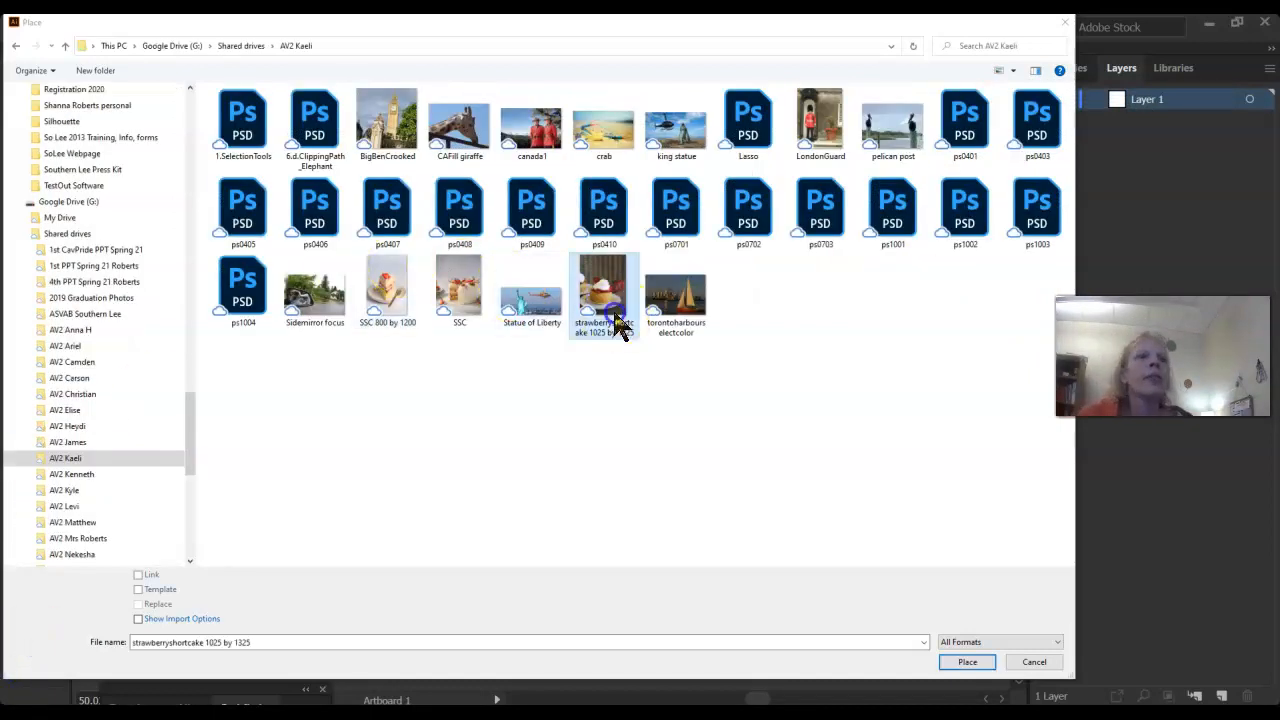
left_click(139, 572)
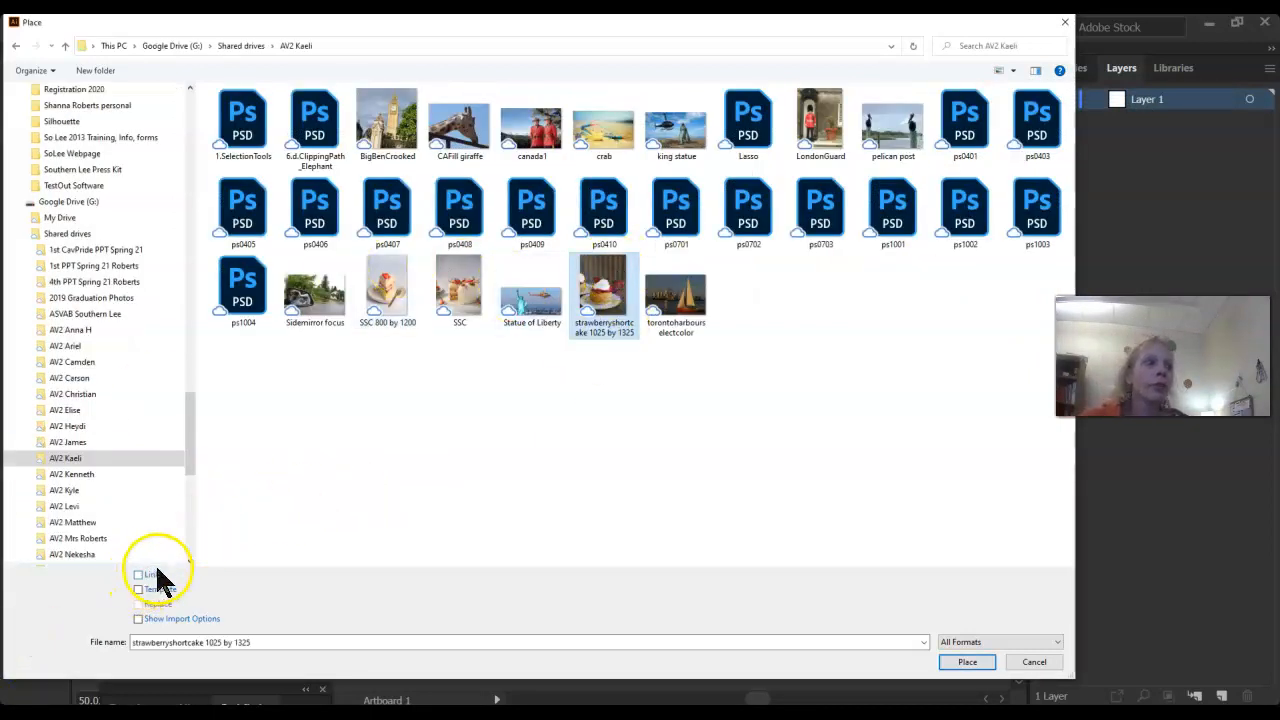
left_click(967, 662)
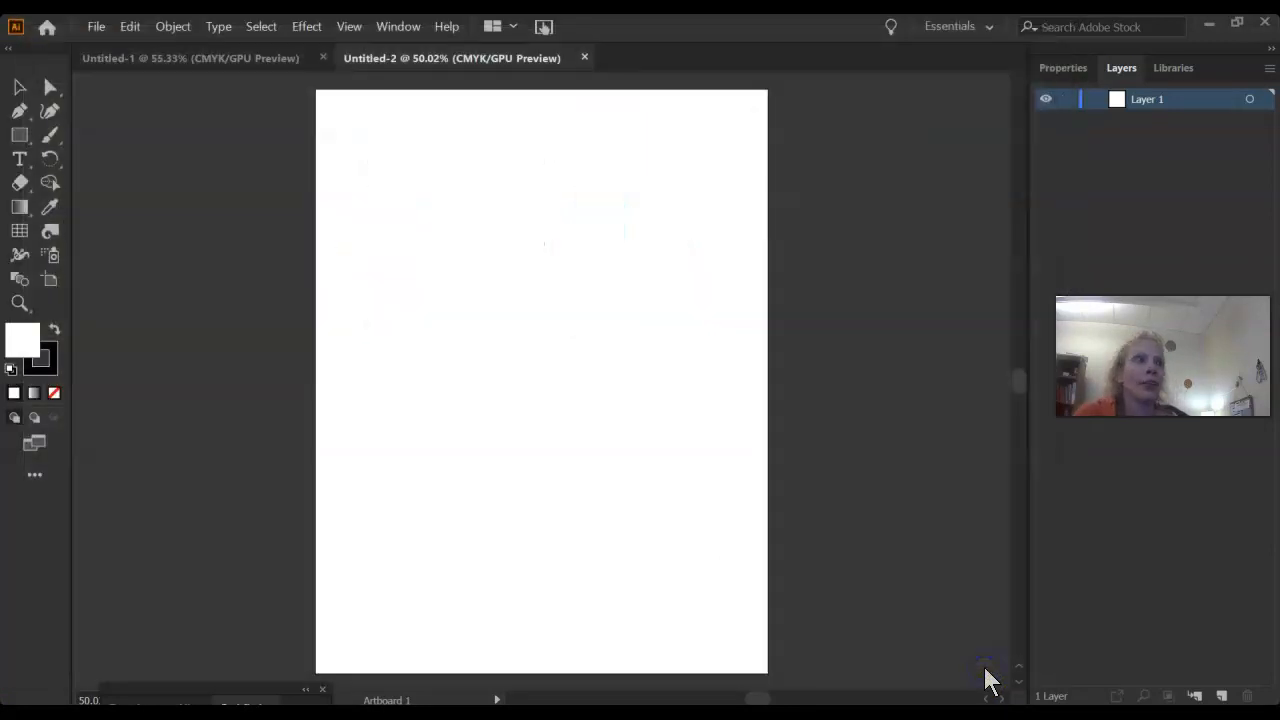
left_click(449, 229)
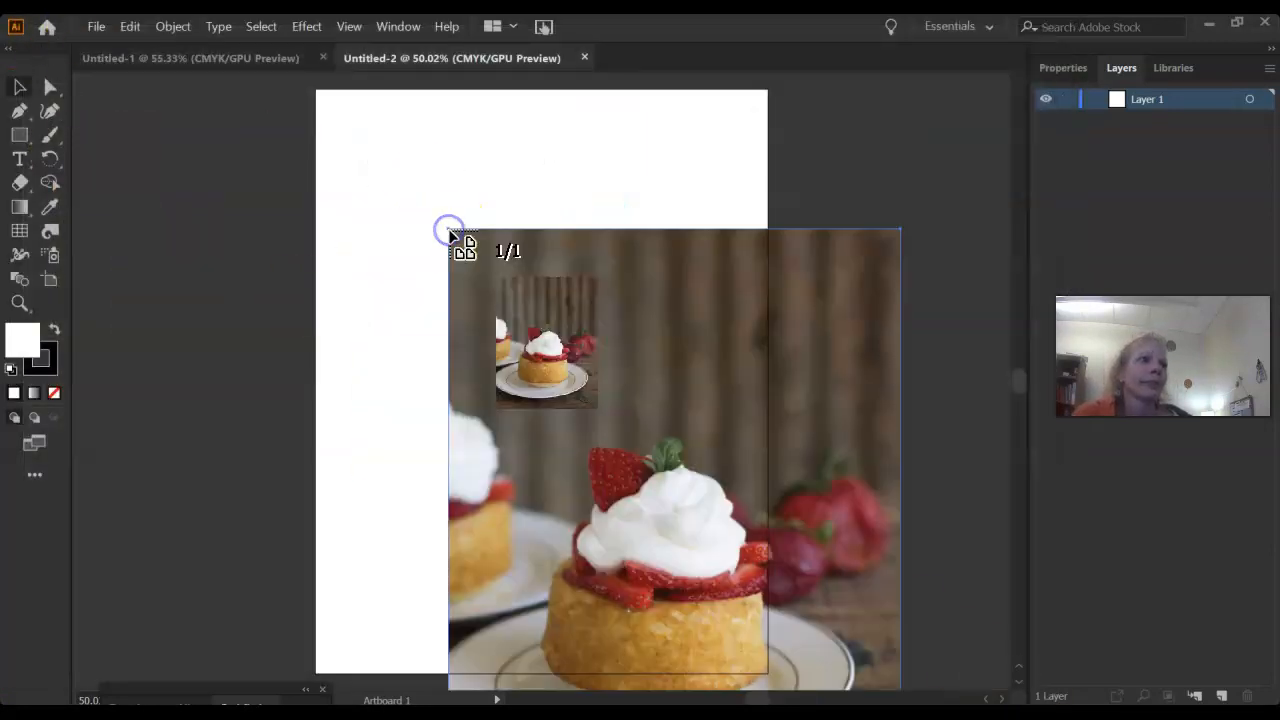
left_click_drag(606, 442, 414, 261)
Place "SSC 800 by 1200" unlinked in the 800 by 1200 px document and move it to cover the artboard
left_click(158, 60)
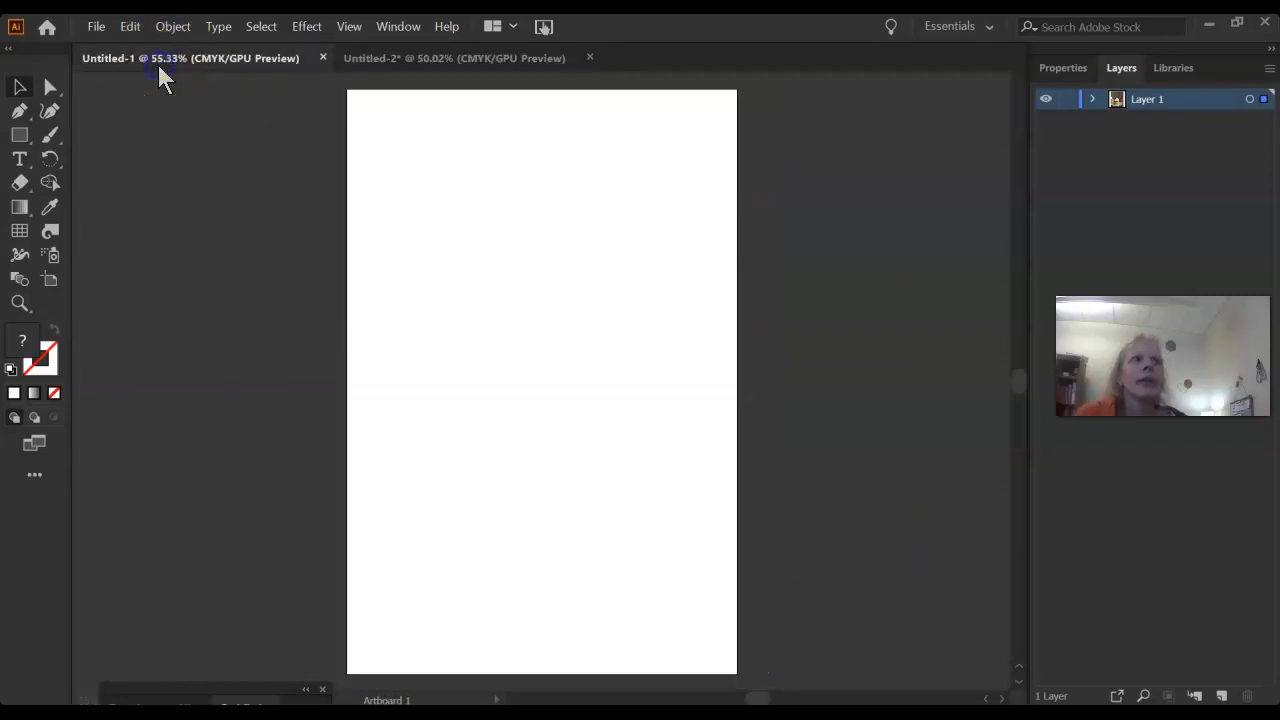
left_click(96, 32)
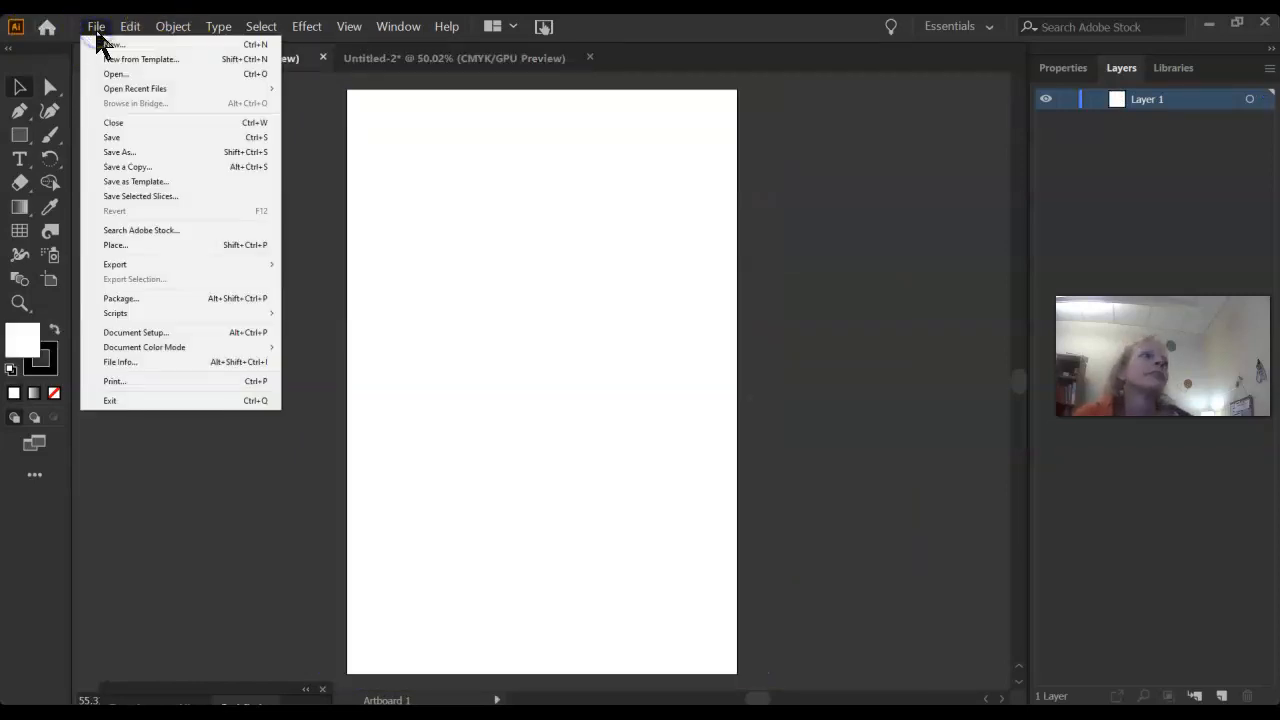
left_click(110, 246)
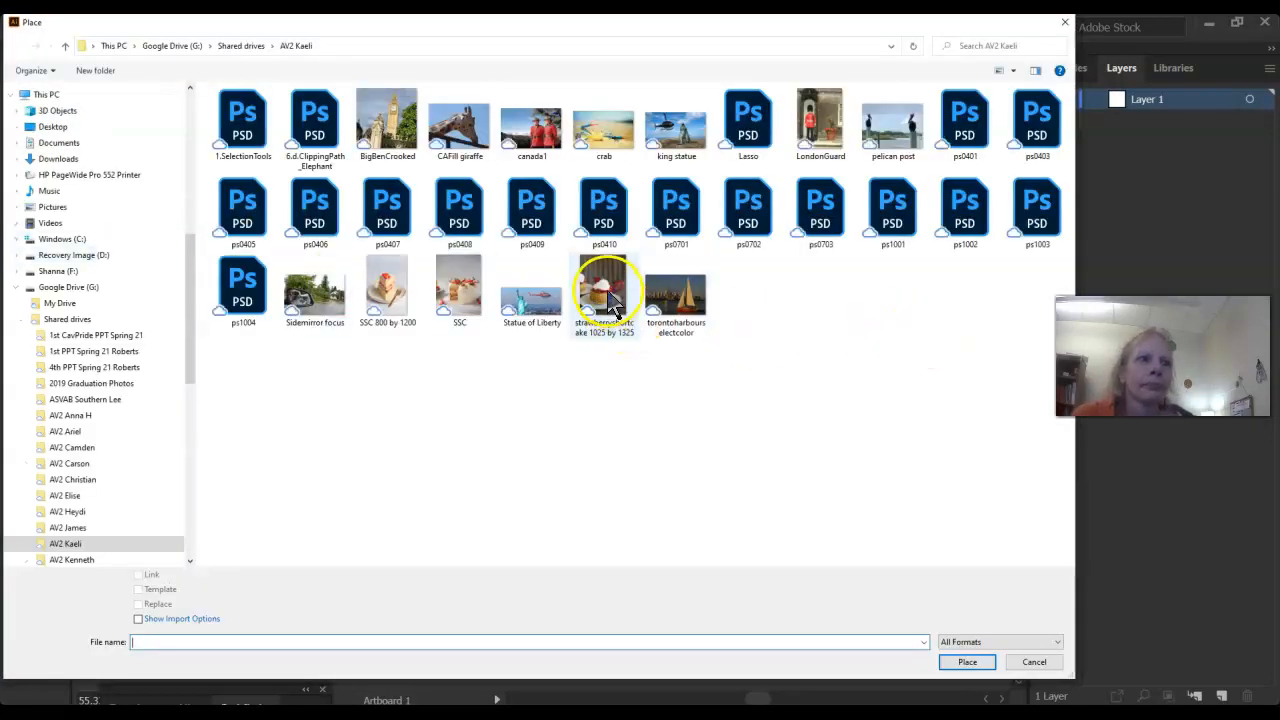
left_click(378, 300)
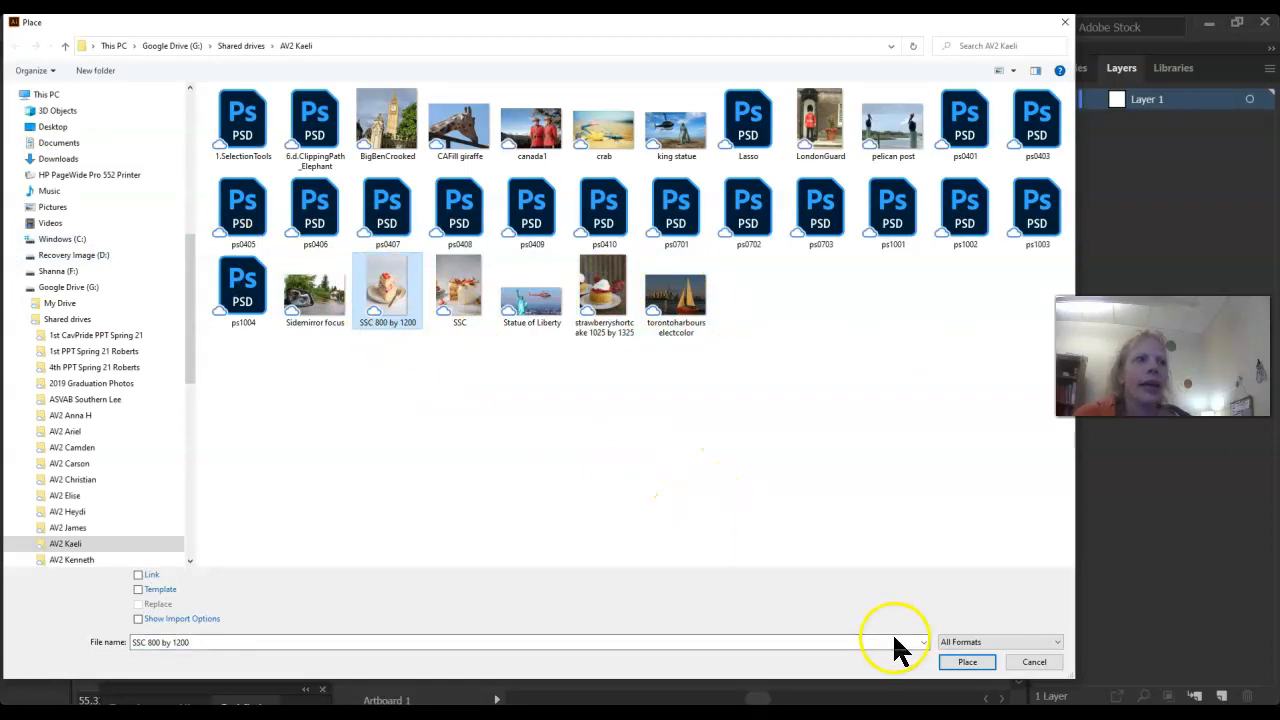
left_click(967, 664)
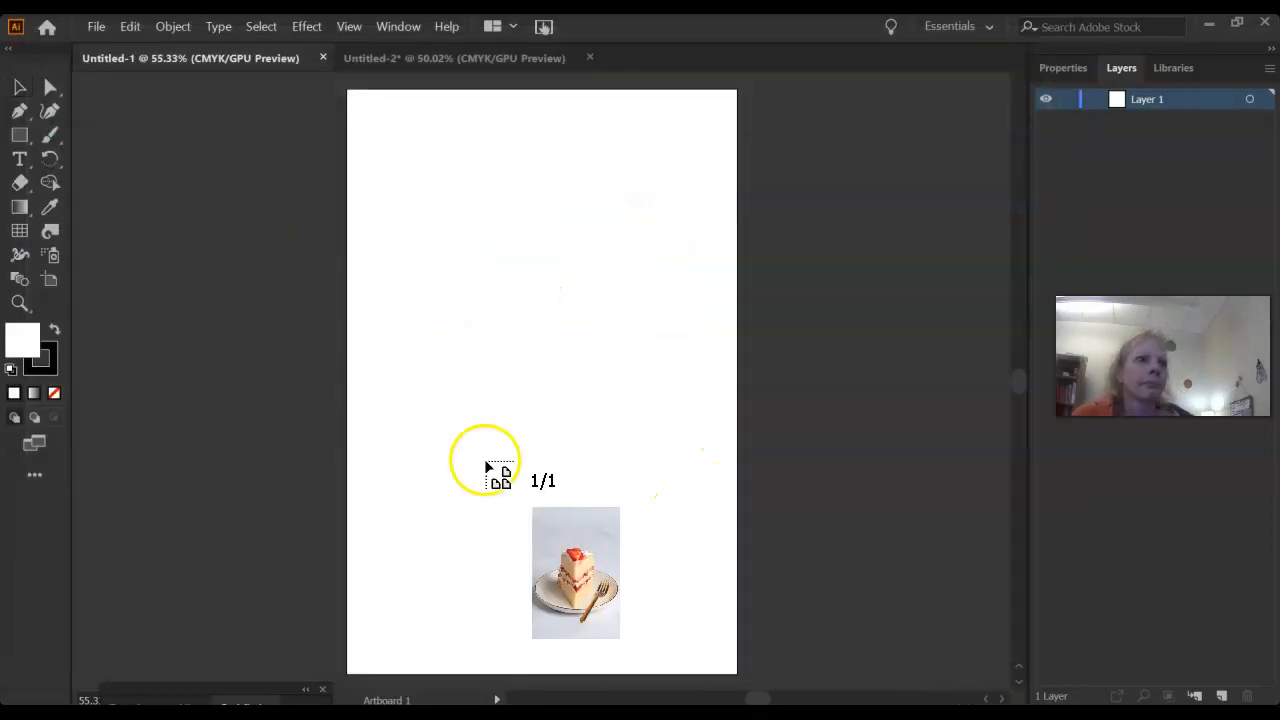
left_click(413, 215)
left_click_drag(597, 344, 528, 221)
left_click(835, 252)
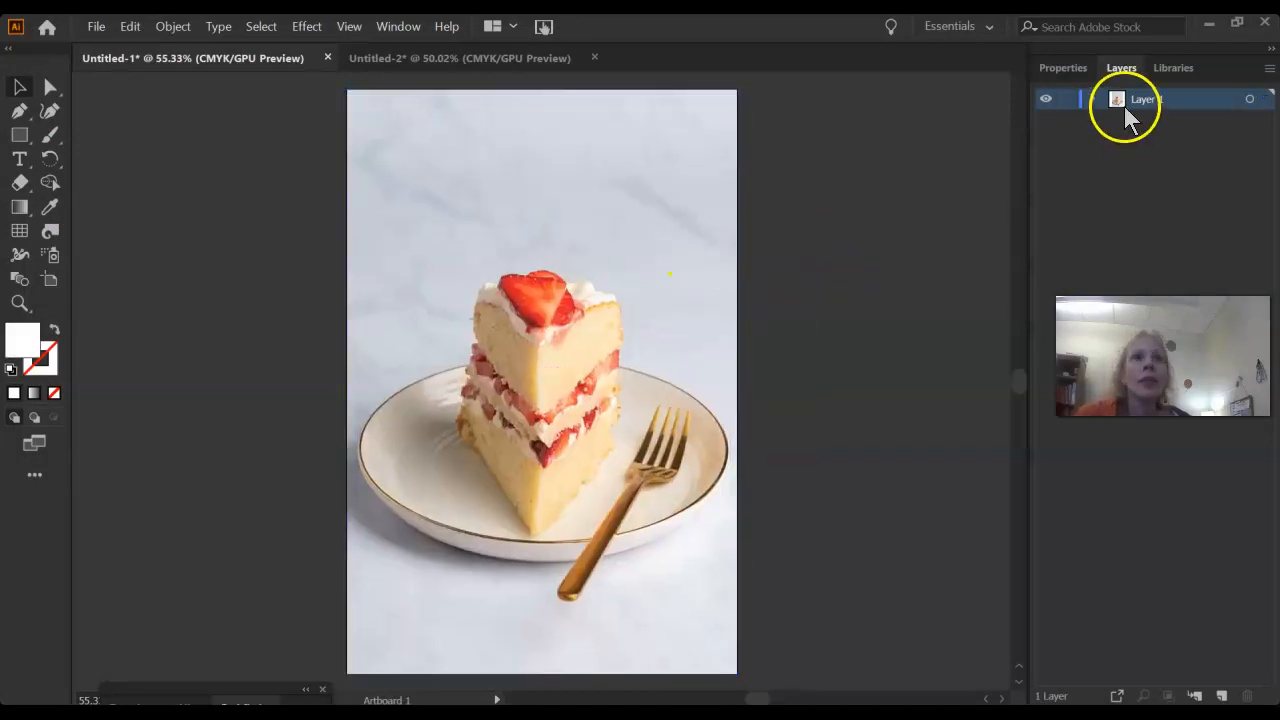
Add a new layer named "Text" to the 1025 by 1325 px document
left_click(383, 61)
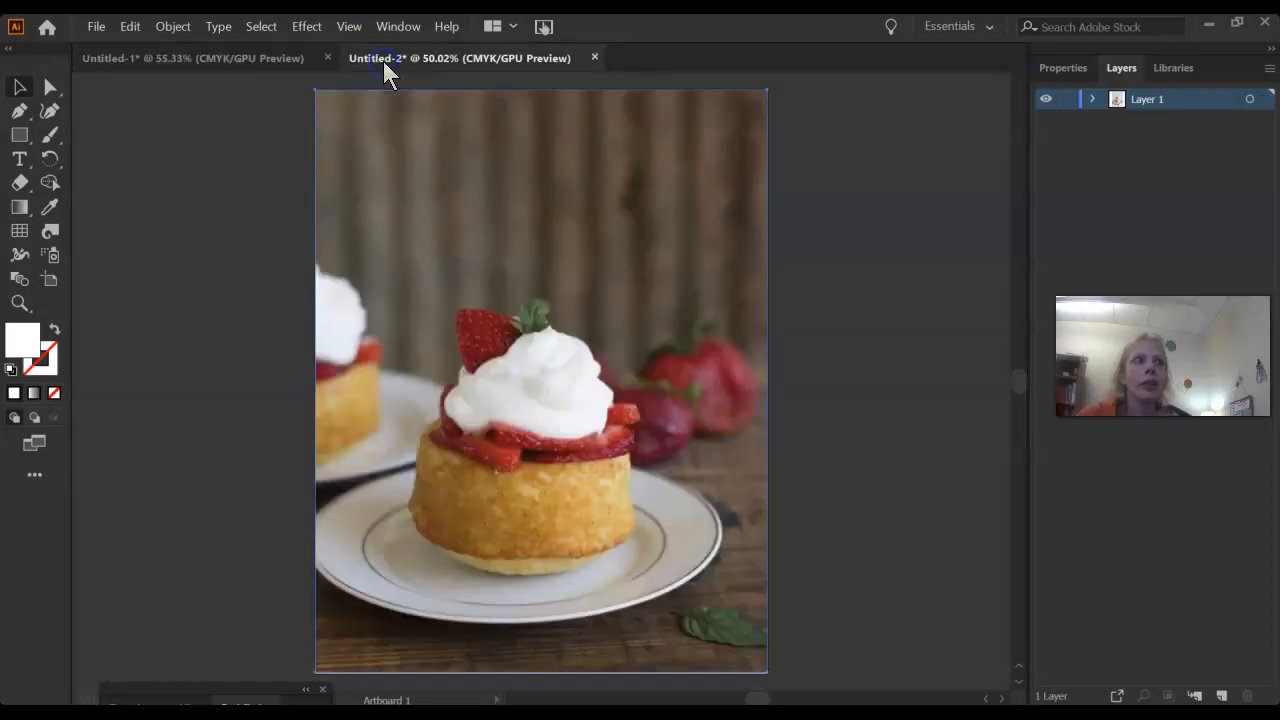
left_click(1209, 98)
left_click(1266, 67)
left_click(1148, 71)
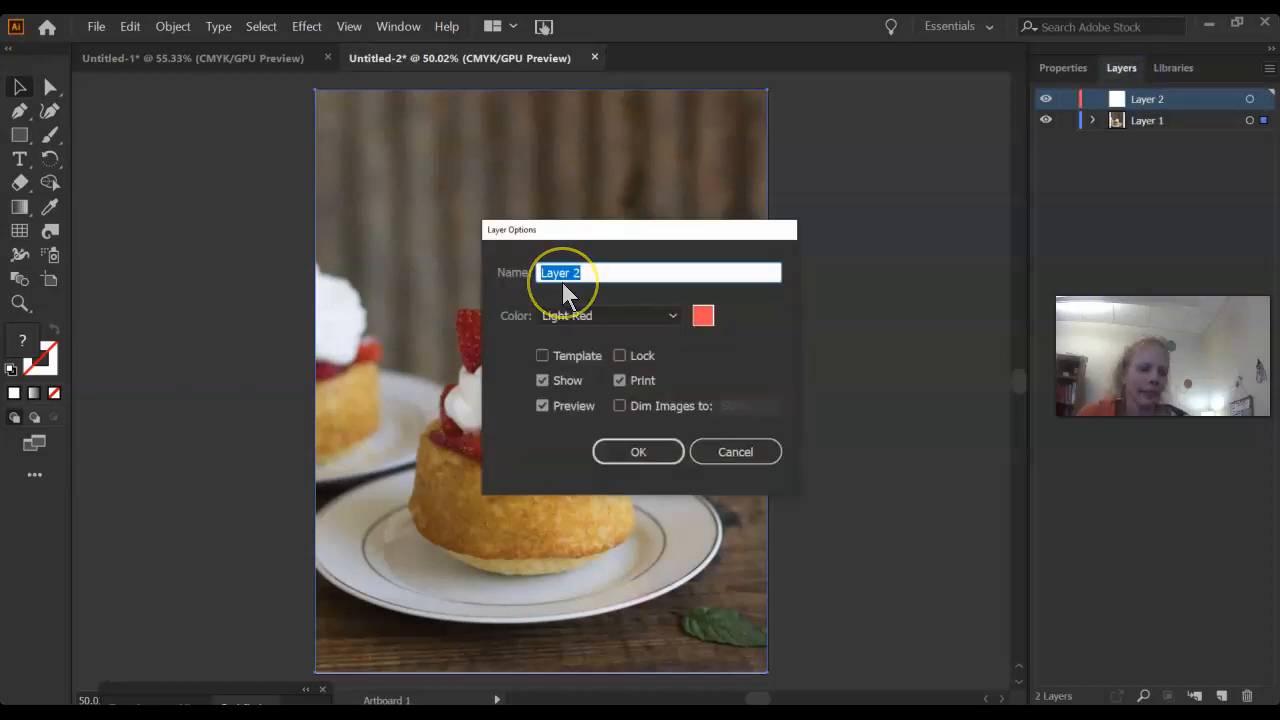
type("Text")
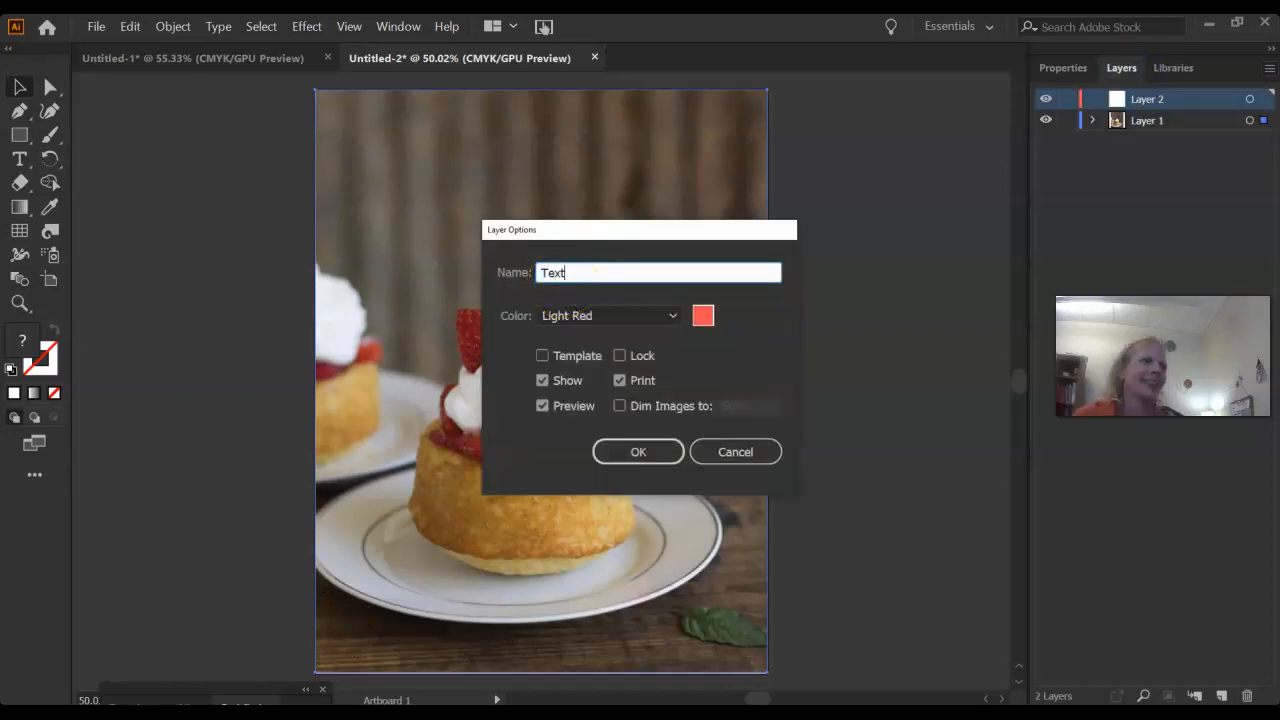
left_click(646, 455)
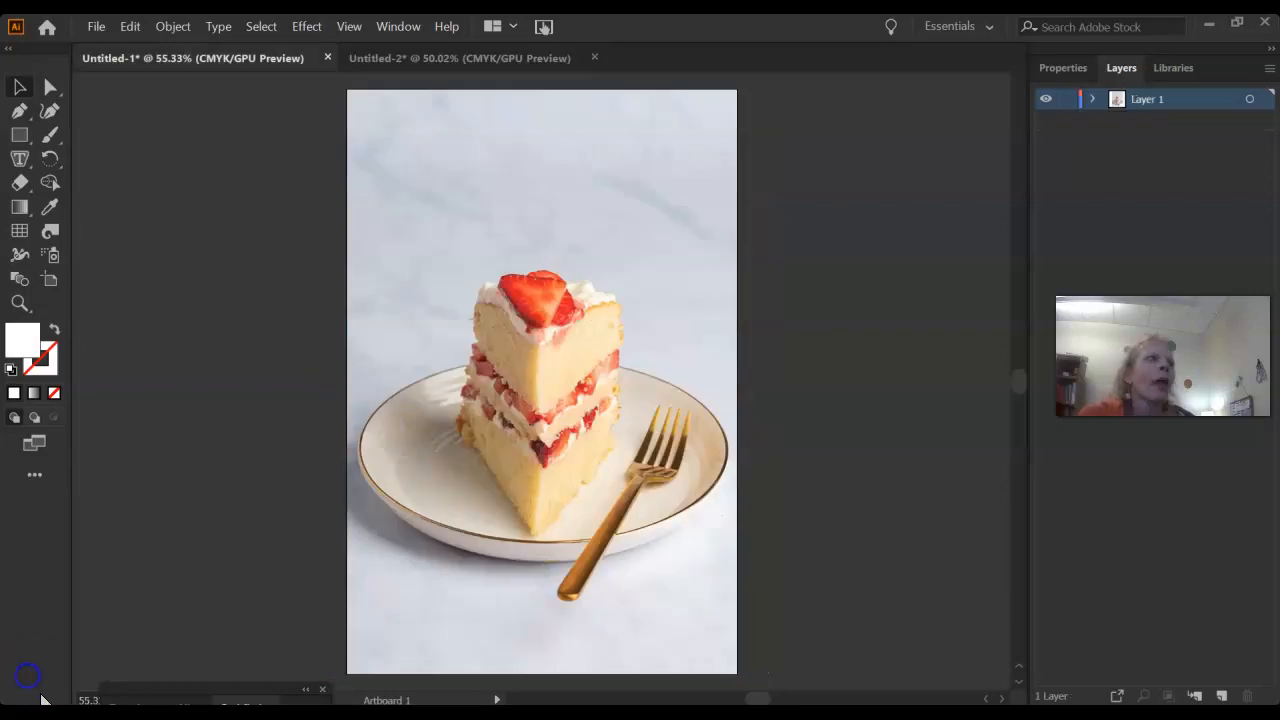
In the 800 by 1200 px document, paint a Paintbrush outline along the artboard edges that bends around the cake slice and fork
left_click(49, 136)
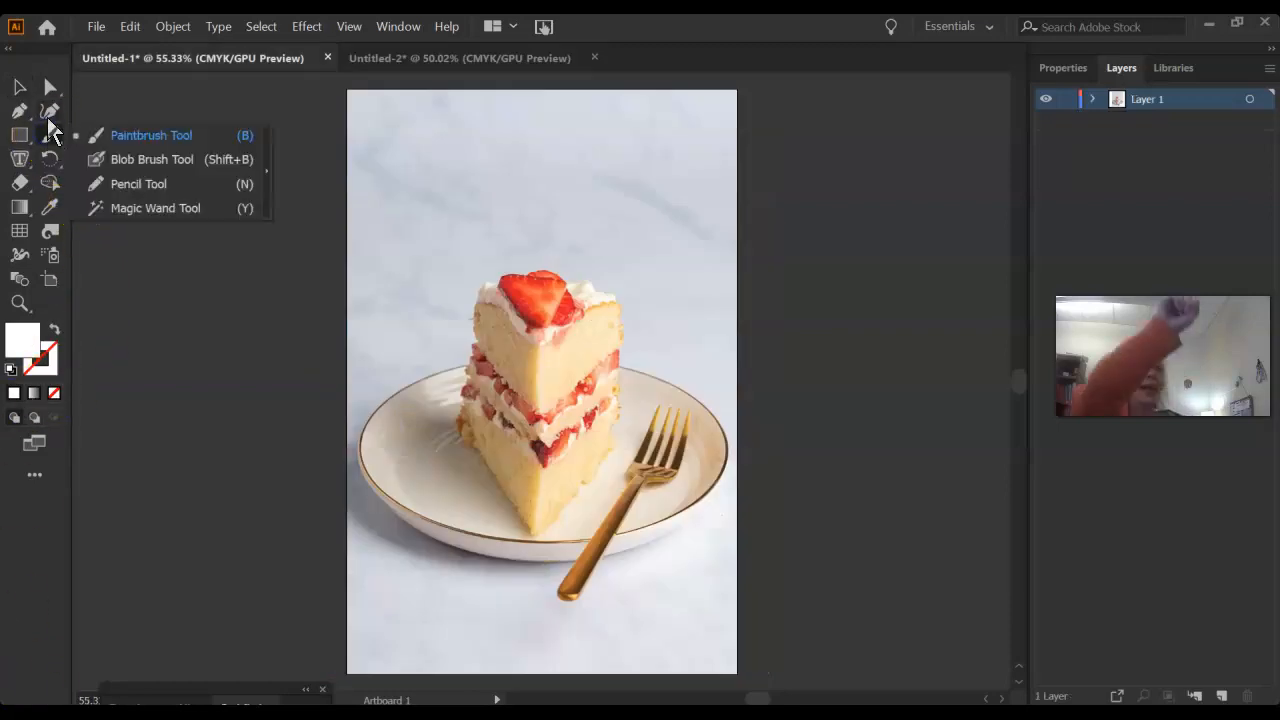
left_click(88, 136)
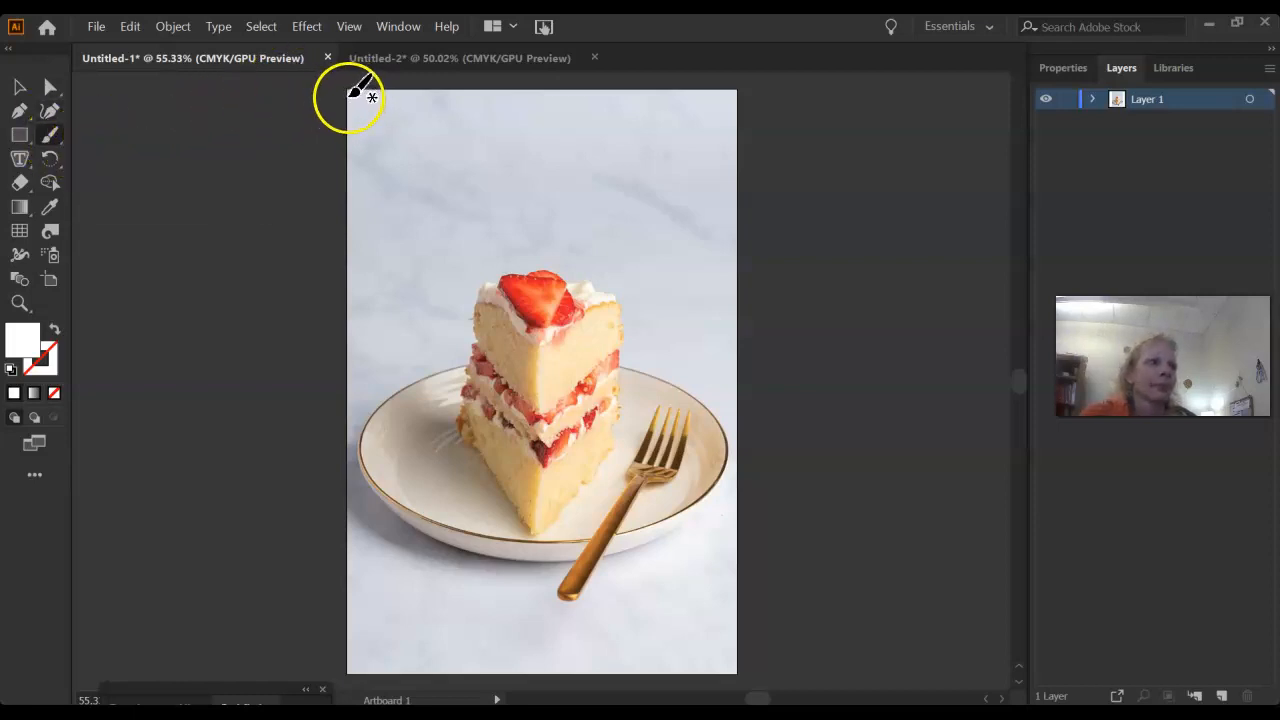
left_click_drag(360, 97, 621, 104)
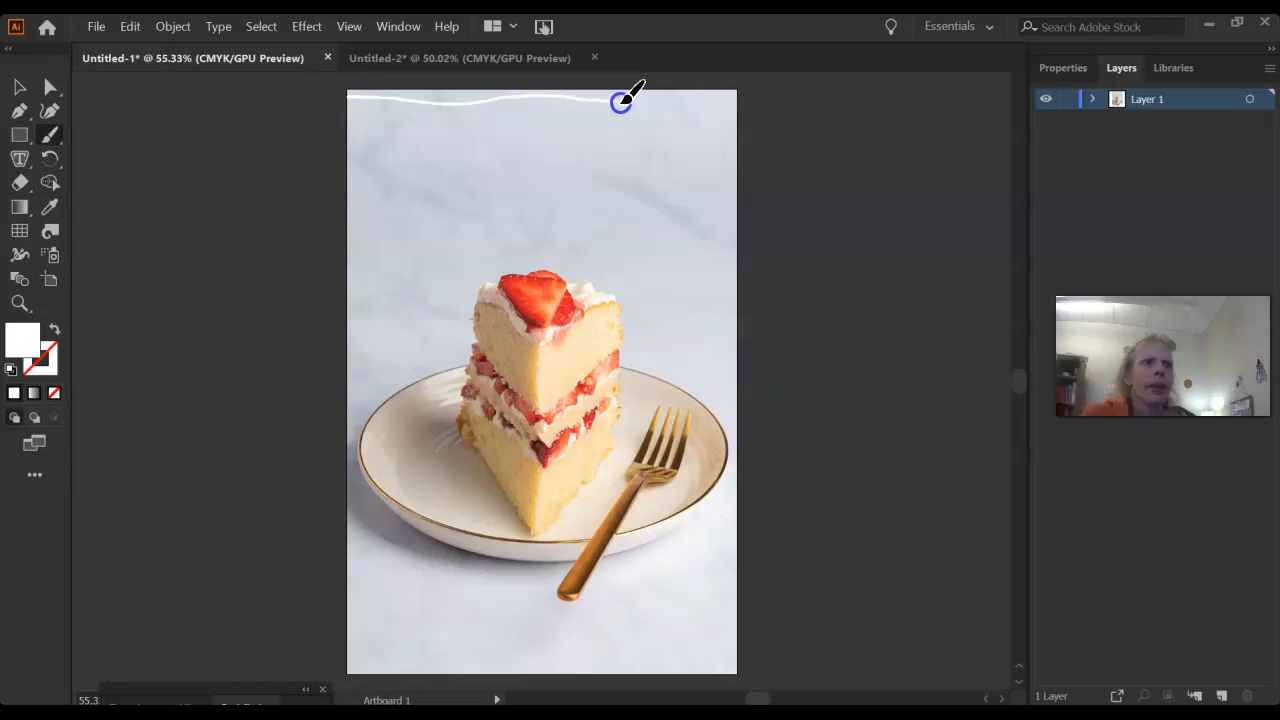
left_click_drag(726, 197, 721, 307)
left_click_drag(727, 380, 658, 370)
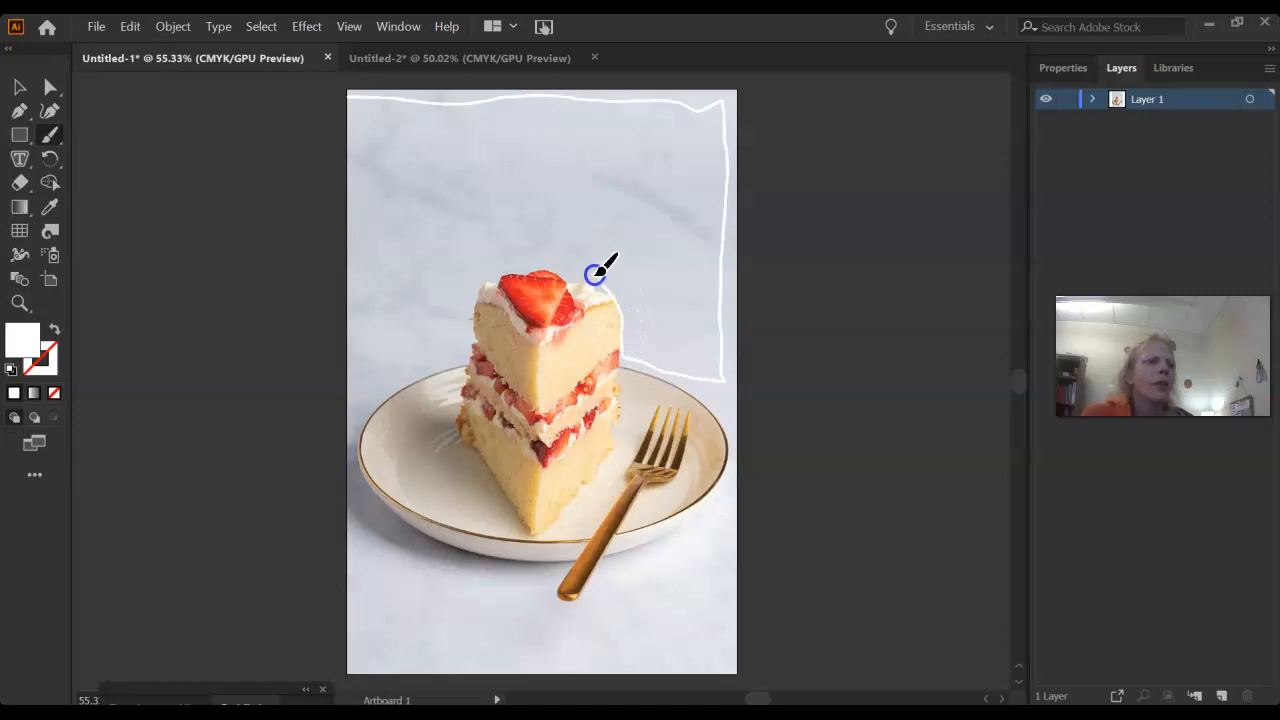
left_click_drag(566, 265, 513, 262)
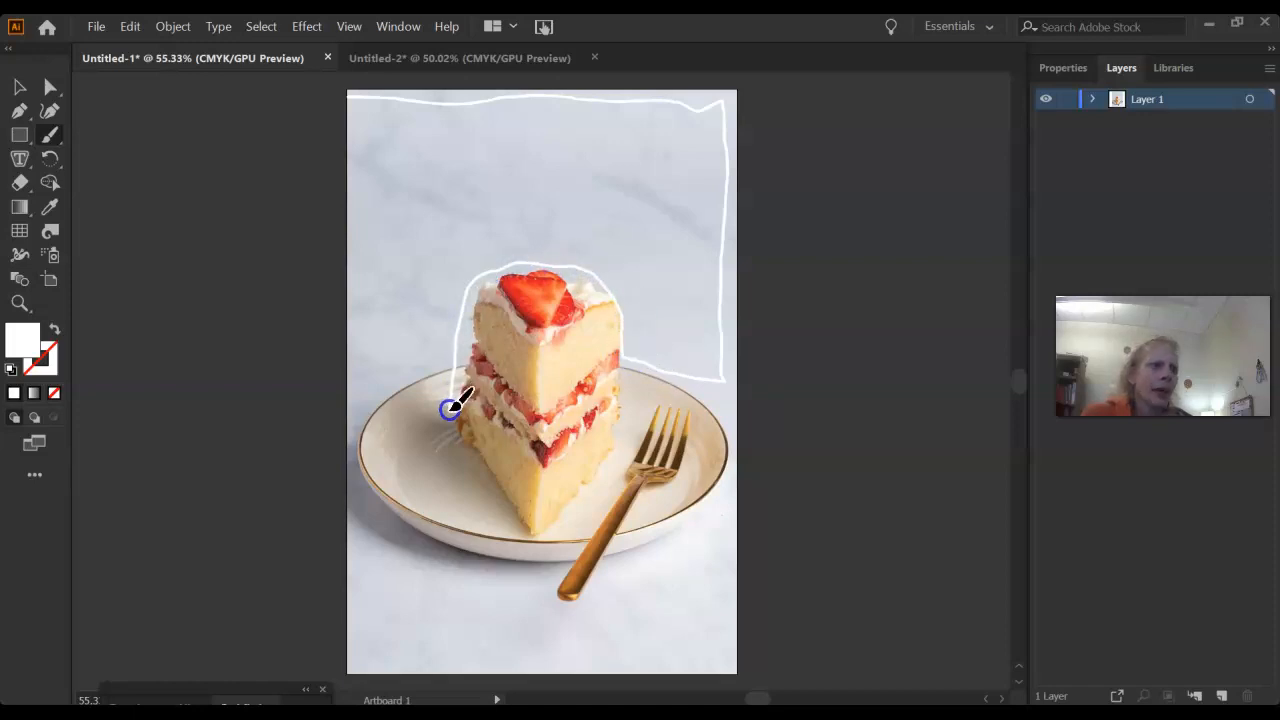
left_click_drag(450, 426, 494, 510)
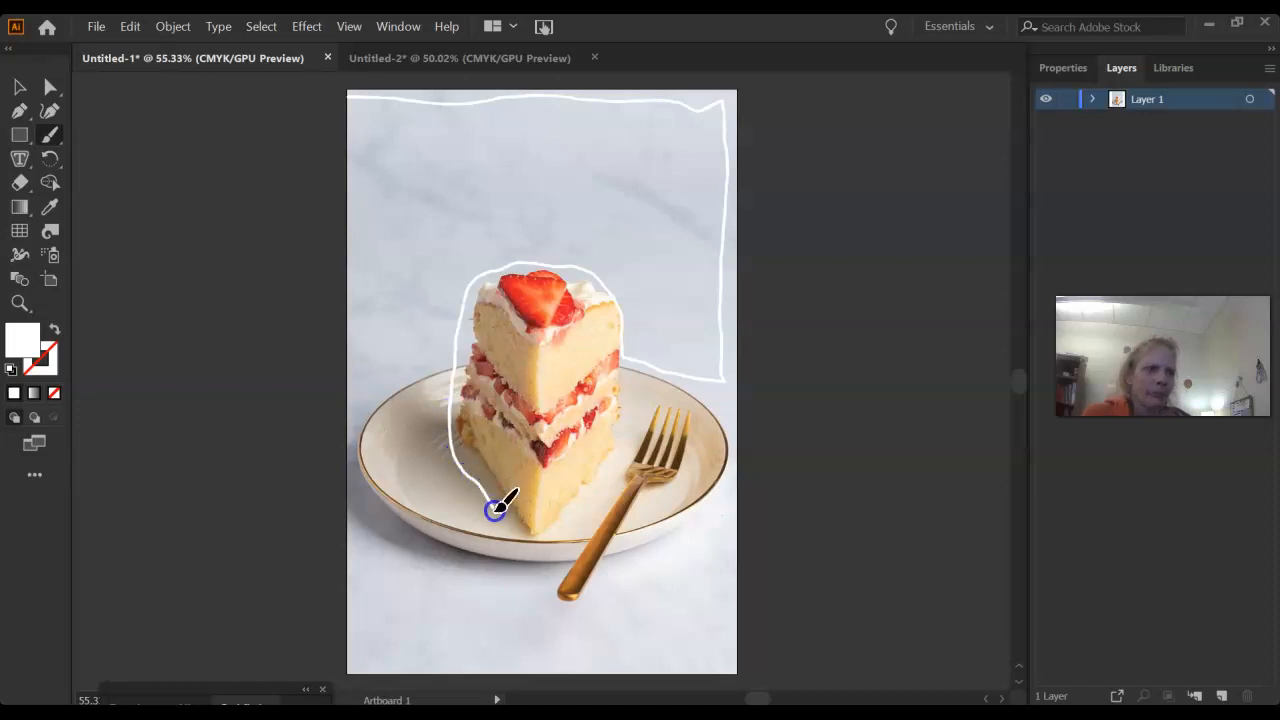
left_click_drag(540, 562, 541, 601)
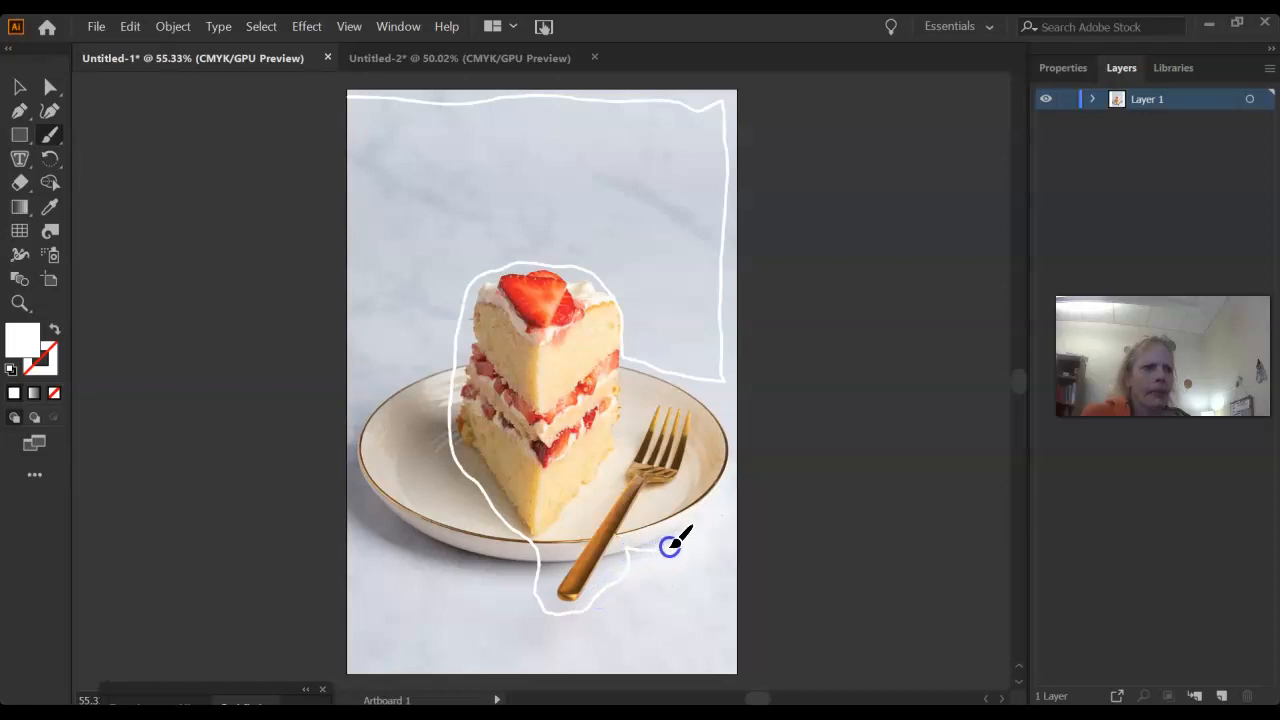
left_click_drag(716, 514, 716, 649)
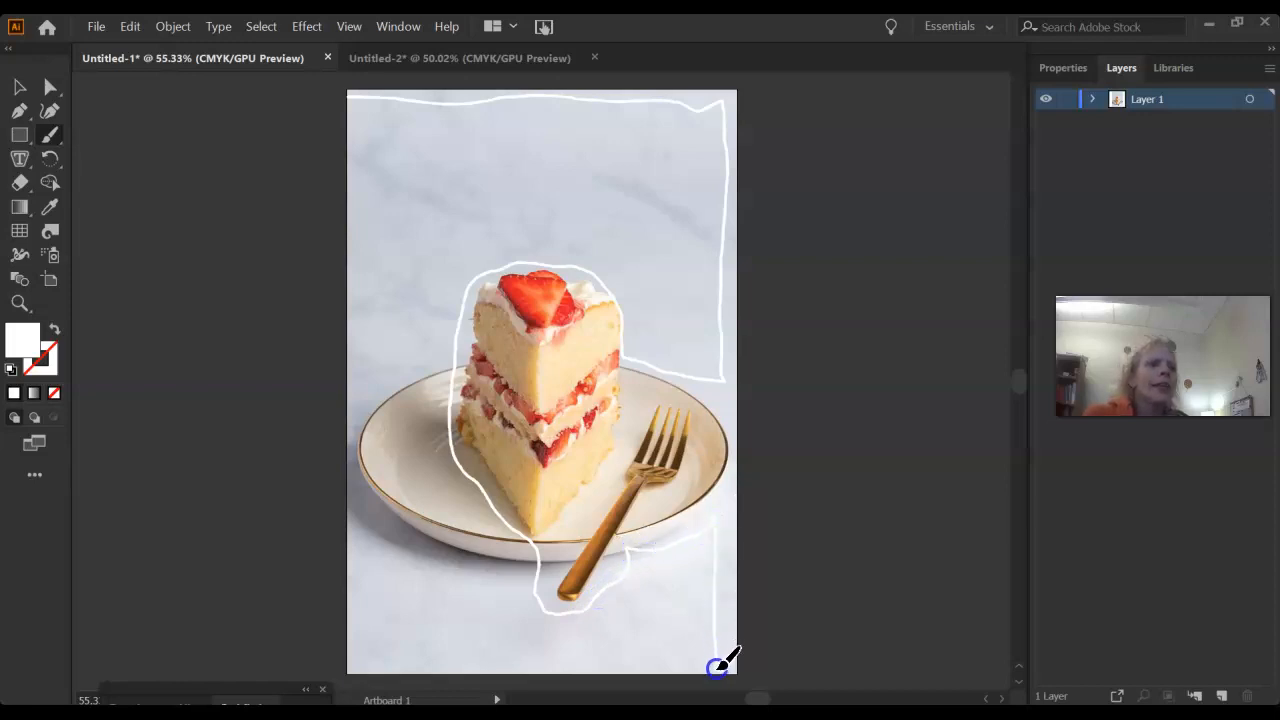
left_click_drag(472, 664, 390, 662)
left_click_drag(356, 596, 371, 219)
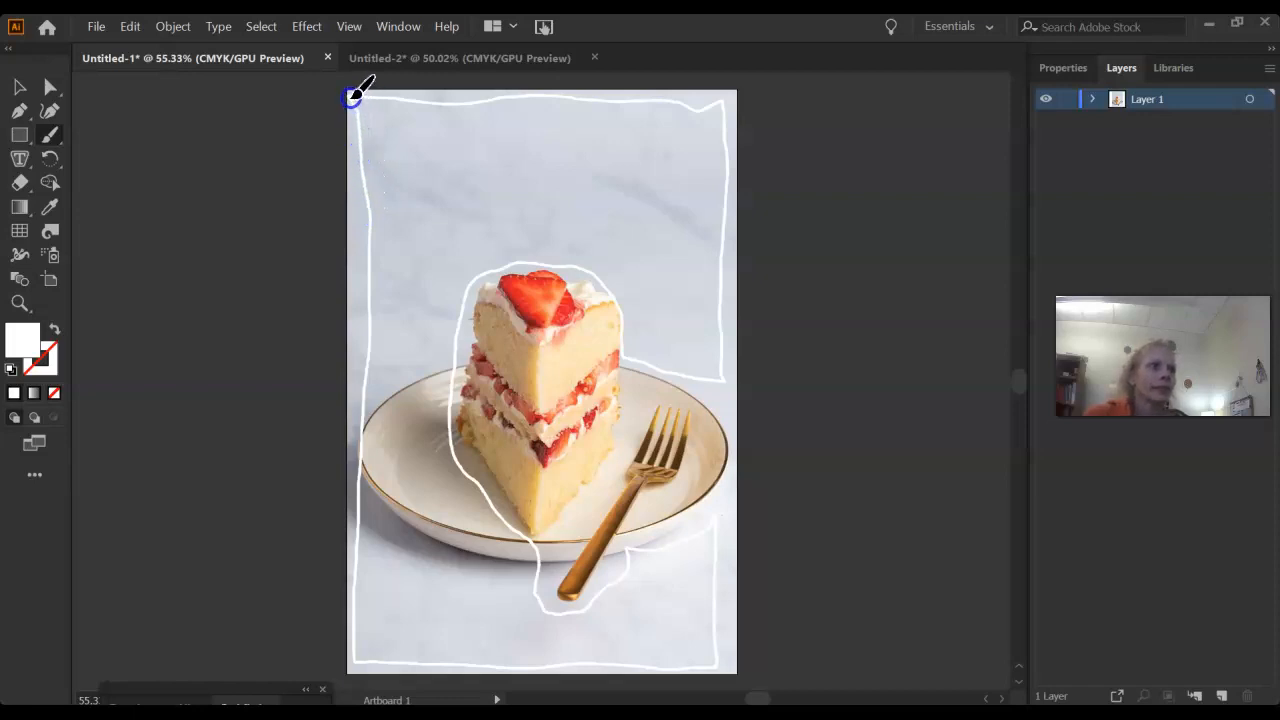
left_click_drag(353, 95, 357, 88)
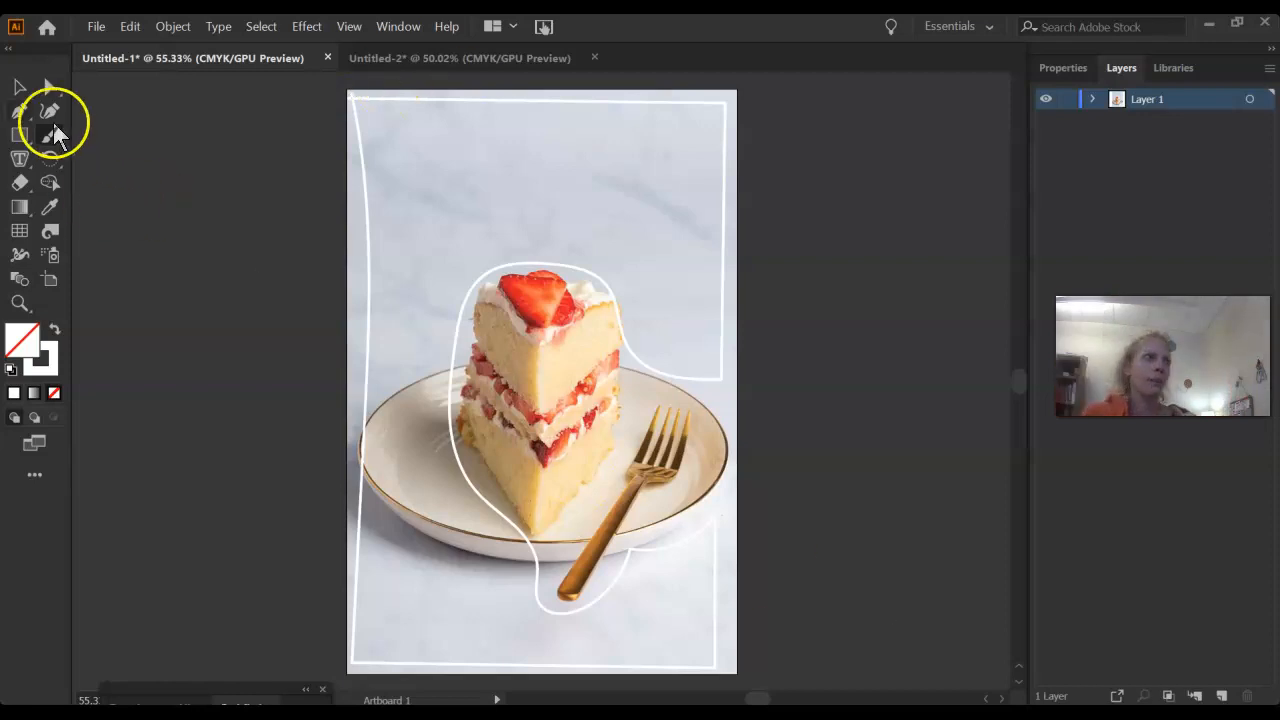
Turn the painted outline around the cake into a text area with the Area Type tool
left_click(21, 160)
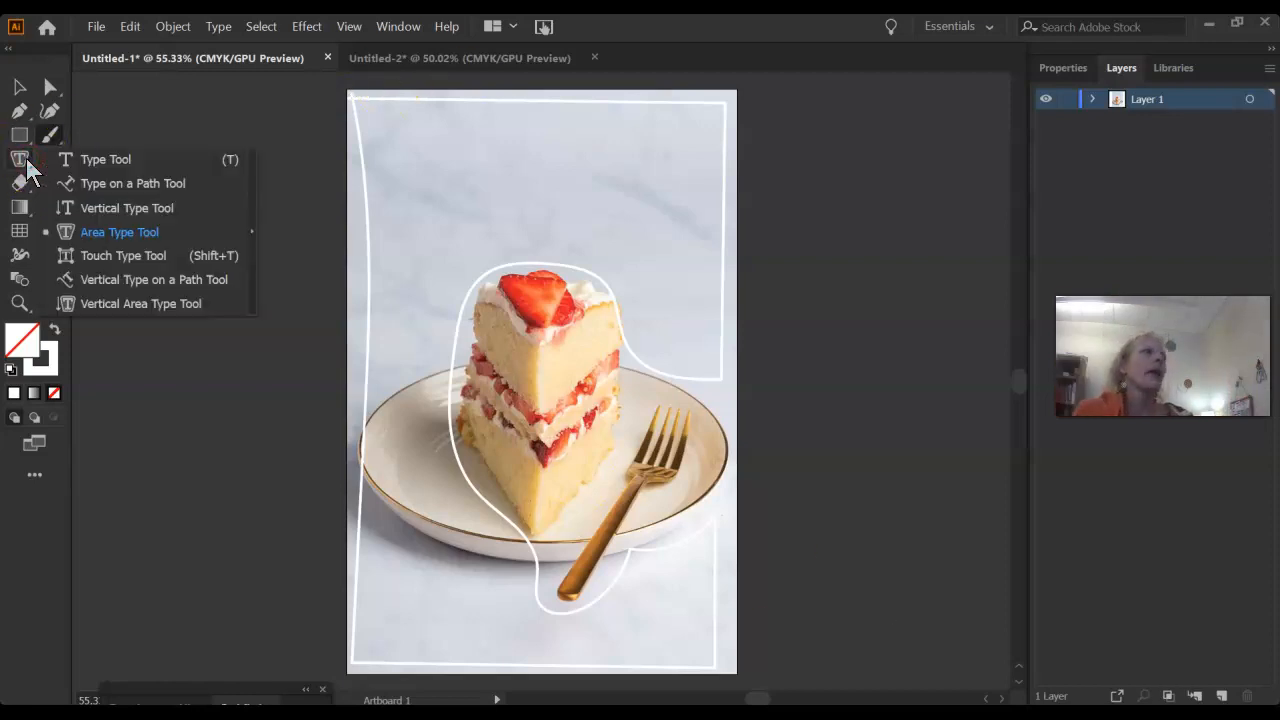
left_click(97, 232)
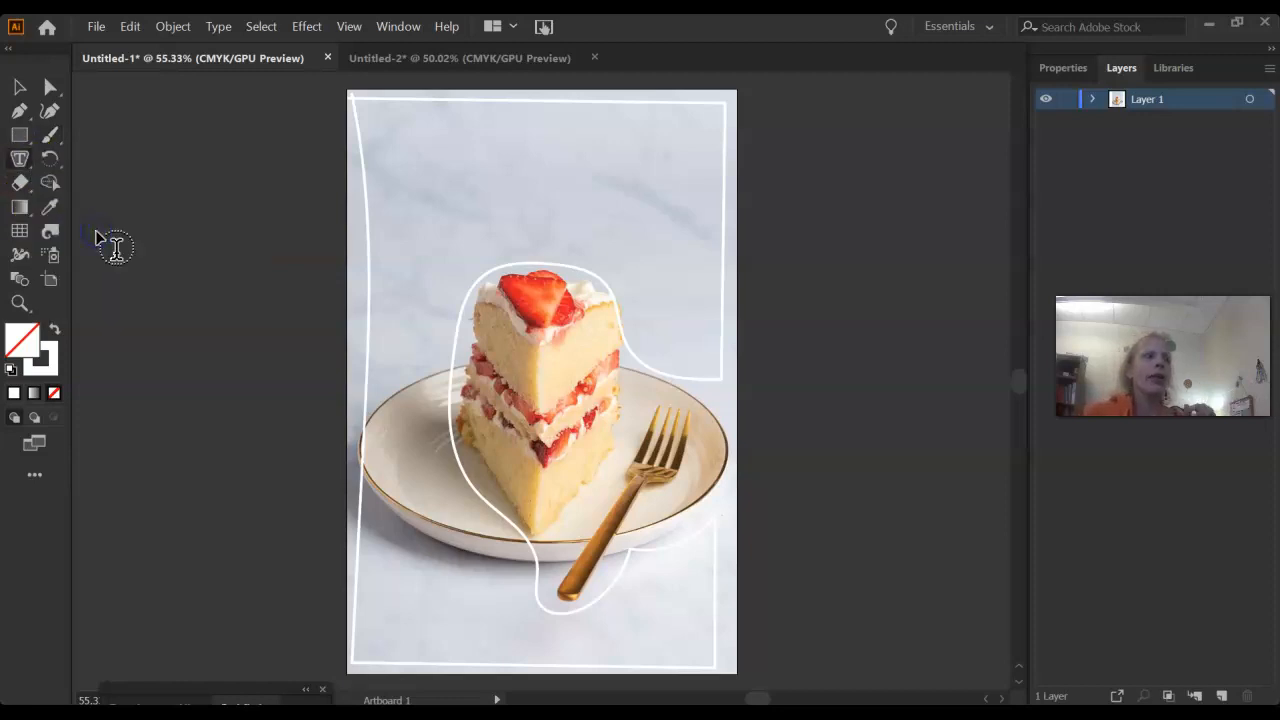
left_click(436, 179)
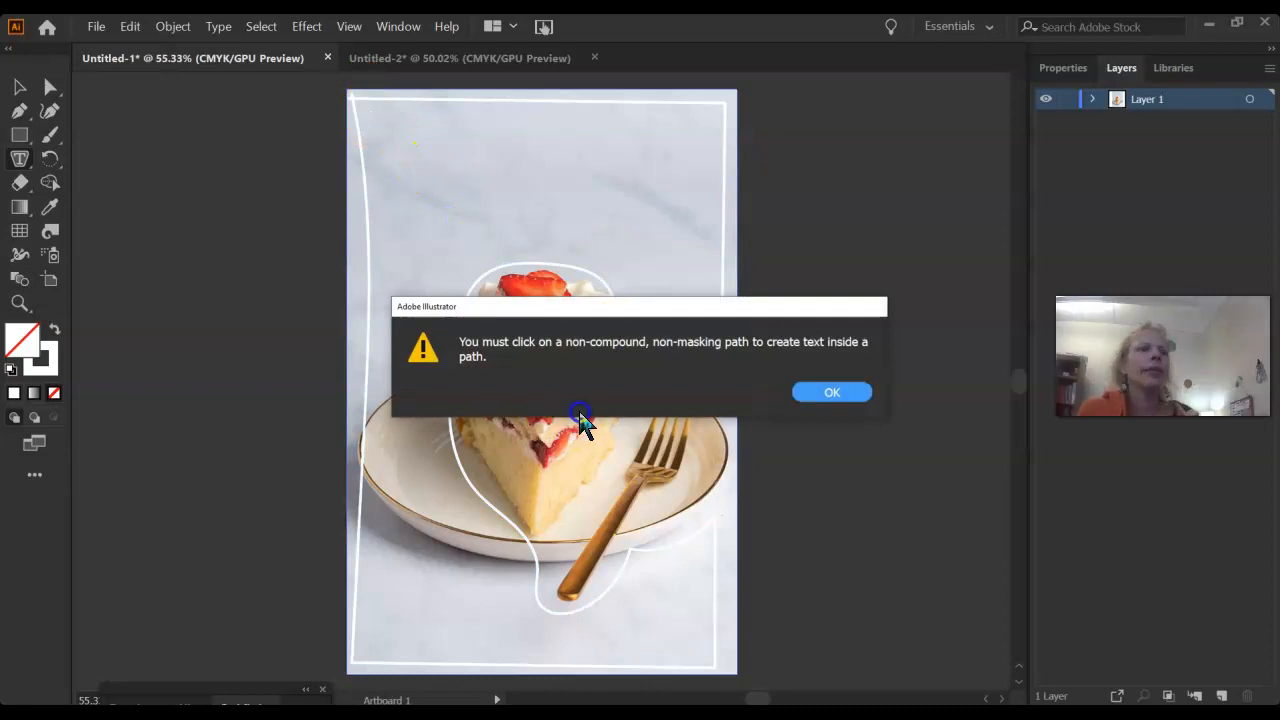
left_click(866, 392)
left_click(399, 110)
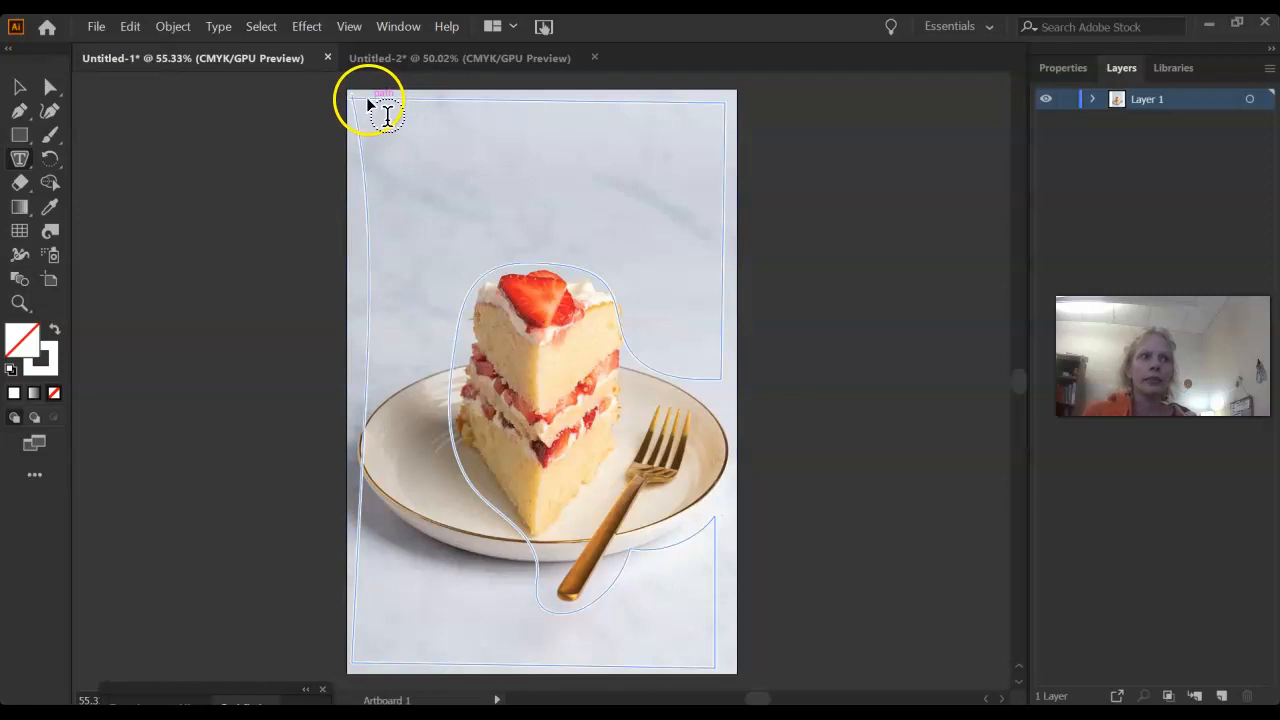
left_click(366, 97)
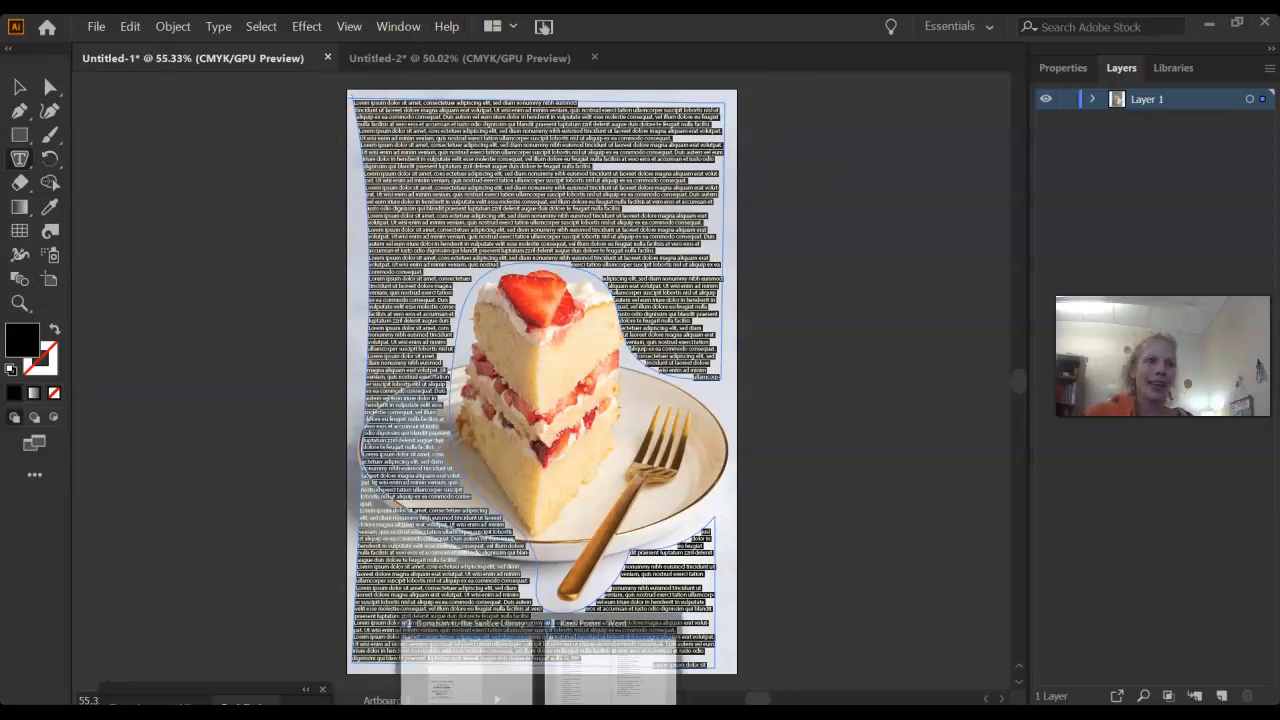
Switch to the poem in Word, copy it from its first line through "splotch that'll", and return to Illustrator
left_click(572, 665)
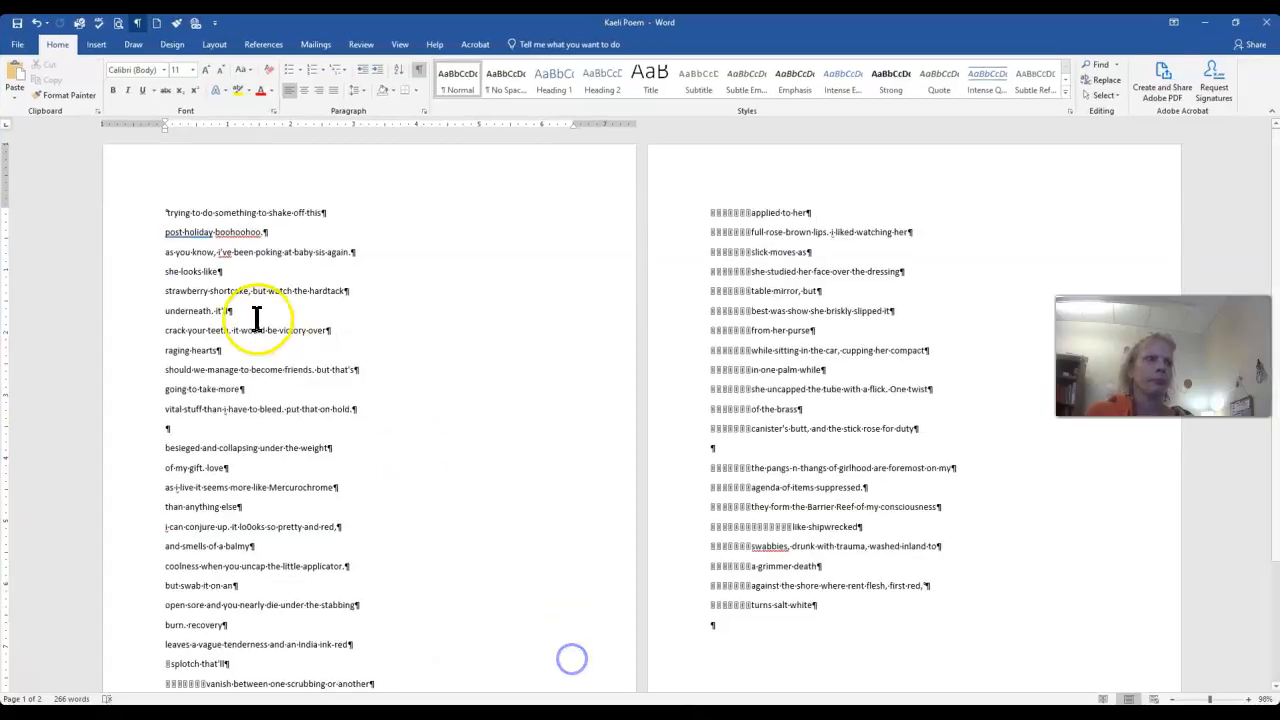
left_click_drag(167, 210, 308, 665)
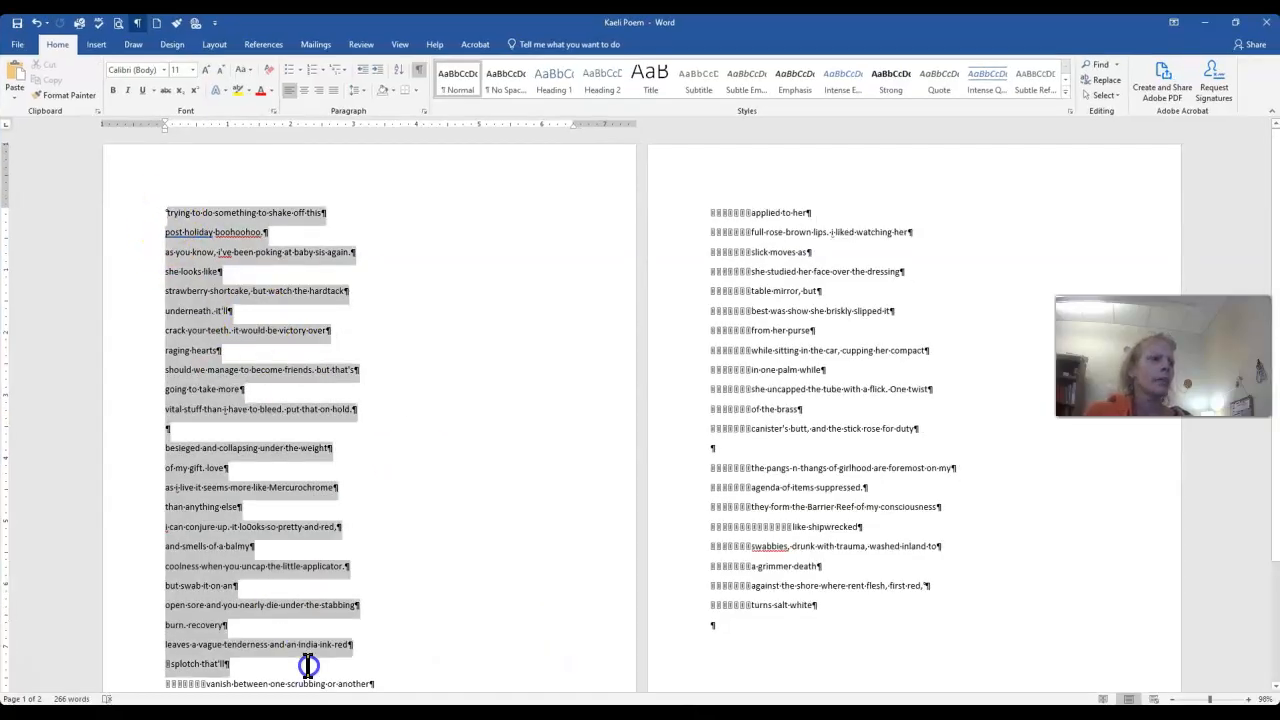
scroll(258, 485, "down", 2)
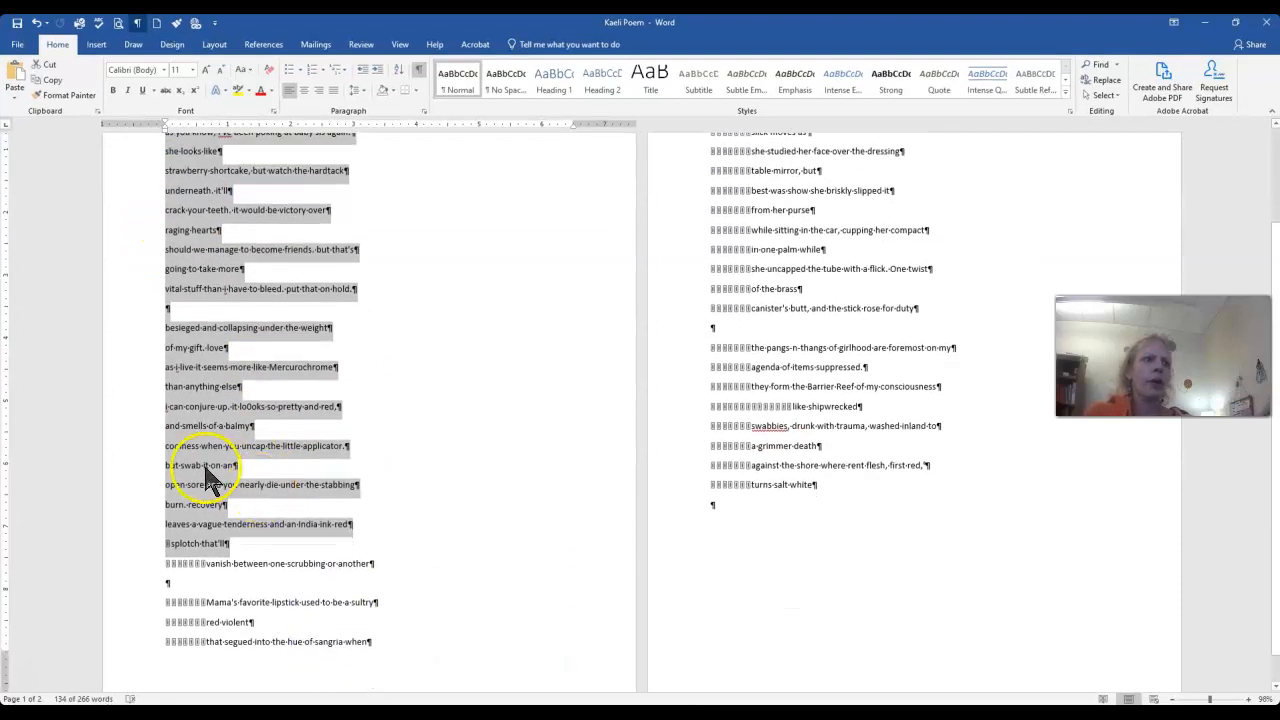
right_click(209, 463)
left_click(236, 484)
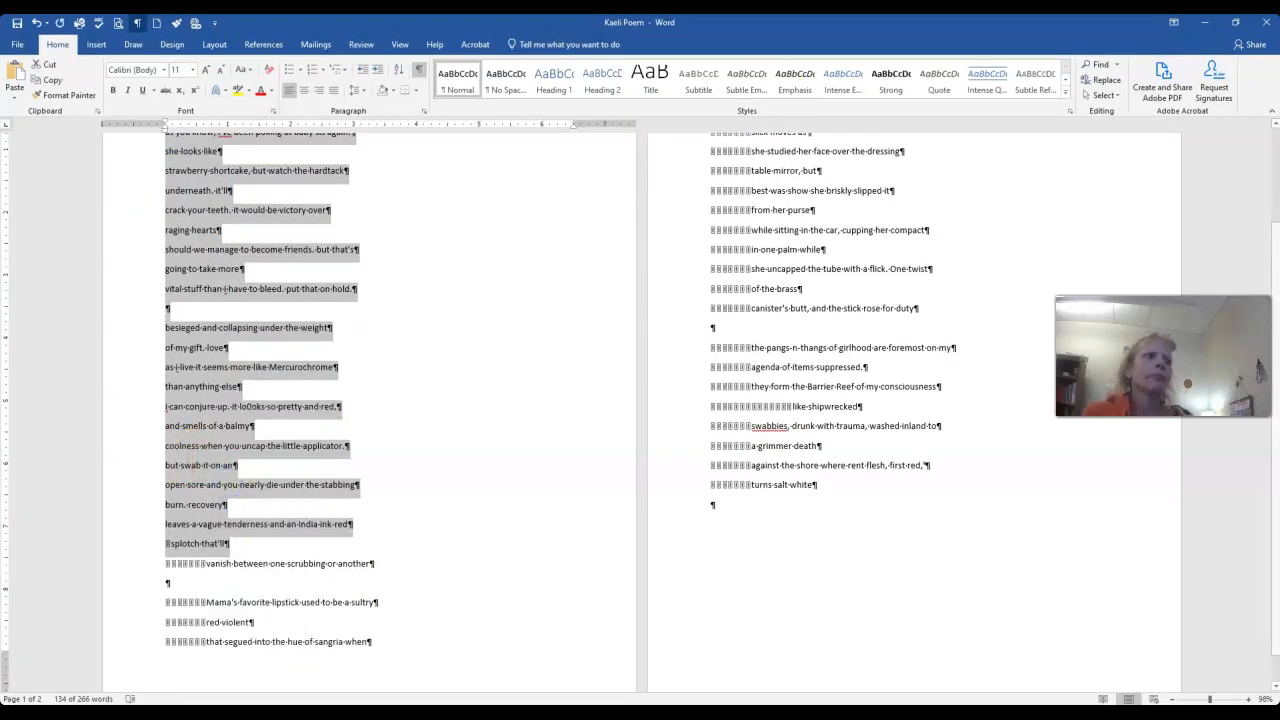
left_click(1205, 26)
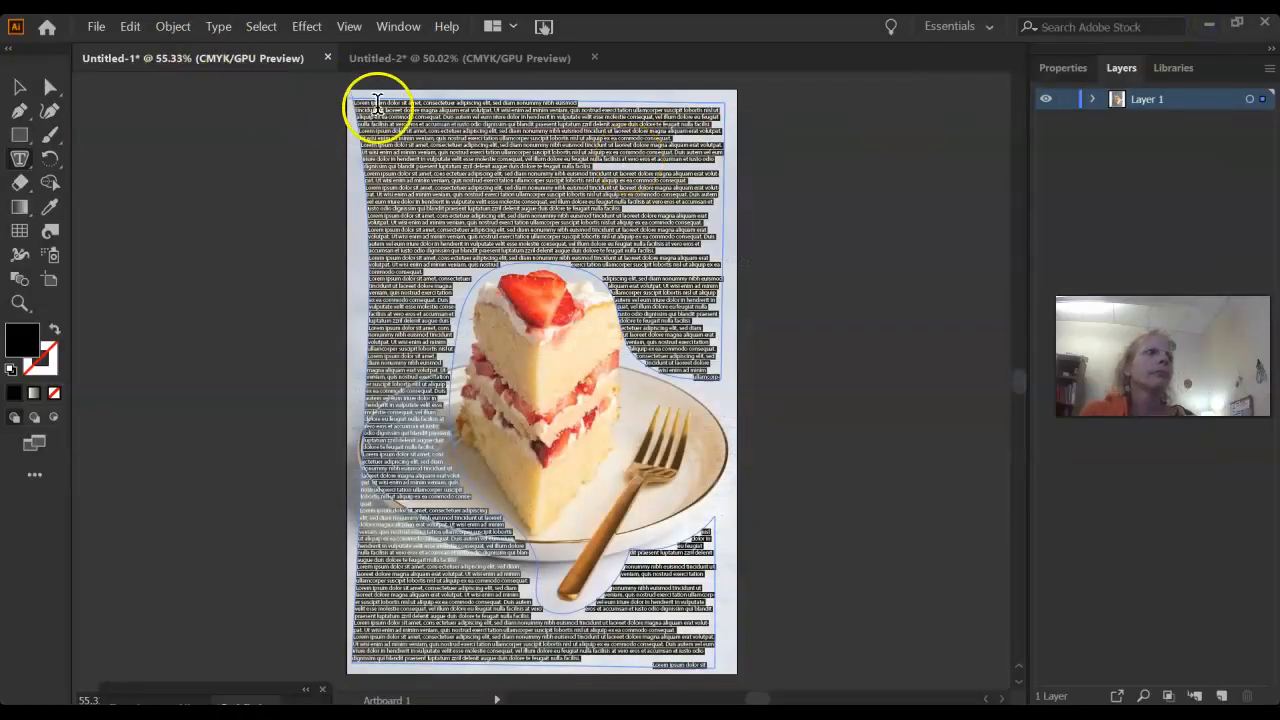
Select and delete the placeholder text inside the outlined text area
left_click_drag(356, 109, 608, 675)
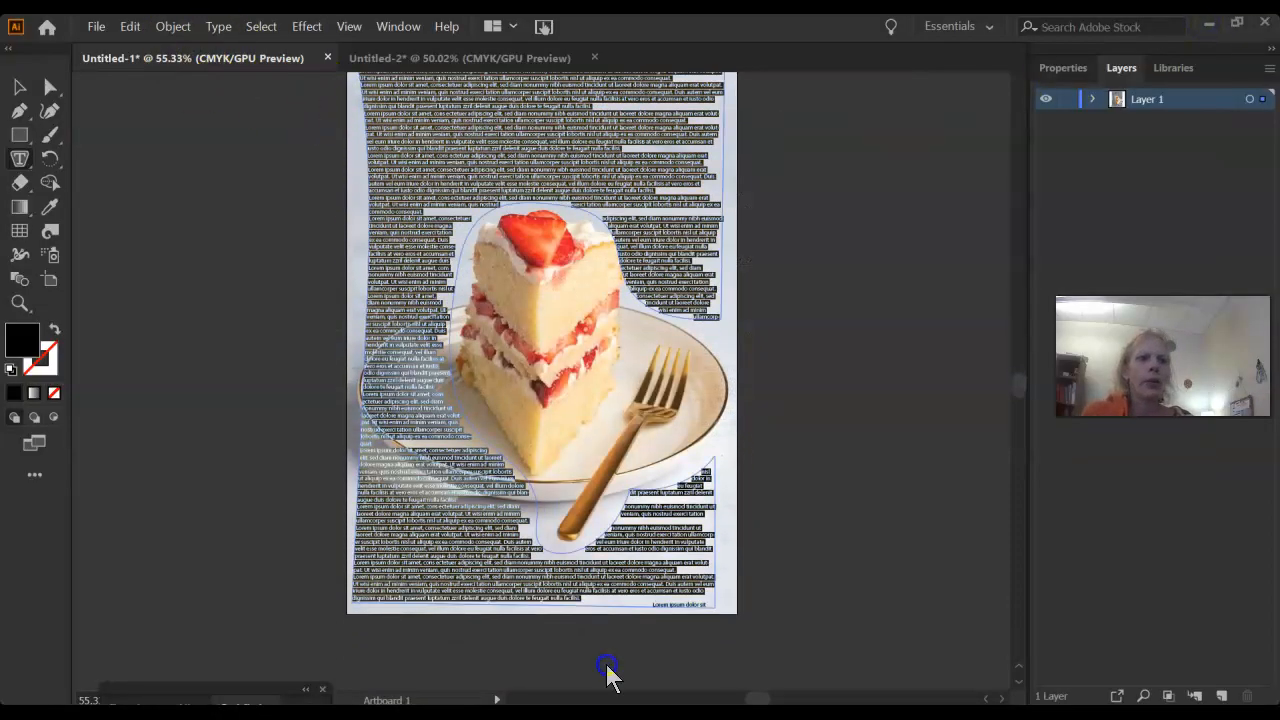
key("BackSpace")
left_click_drag(362, 90, 663, 650)
key("BackSpace")
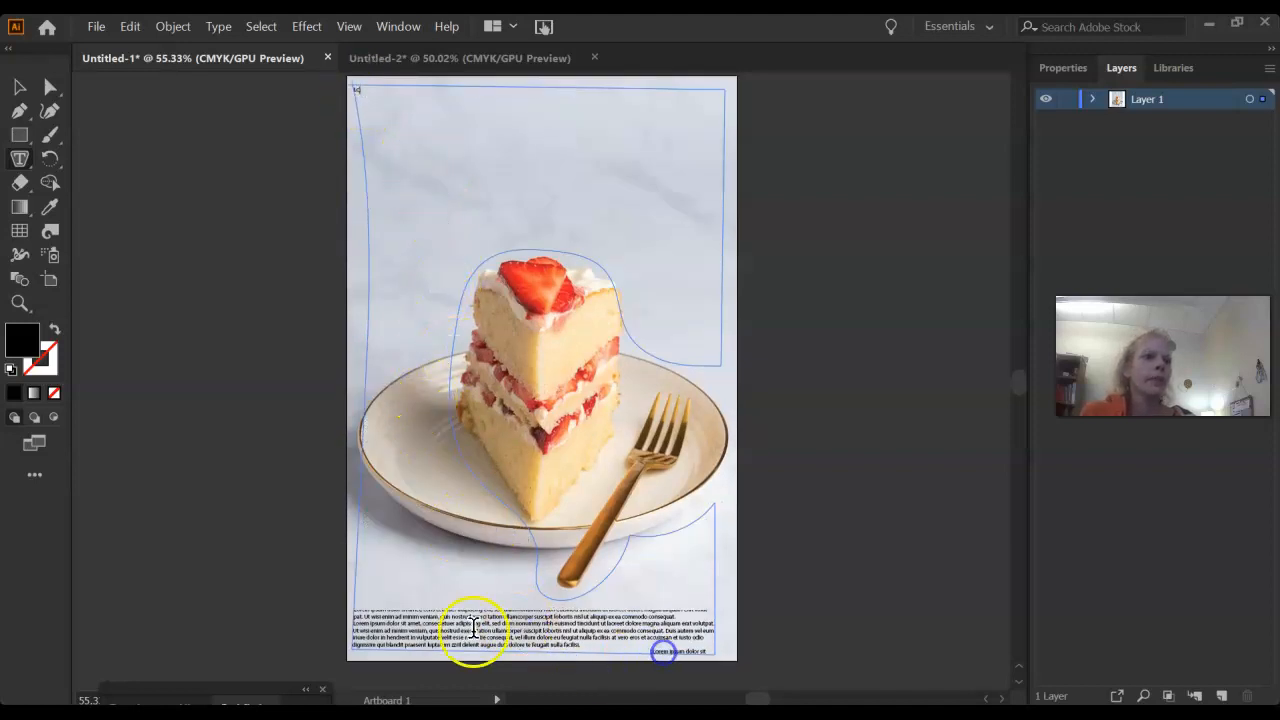
left_click(666, 652)
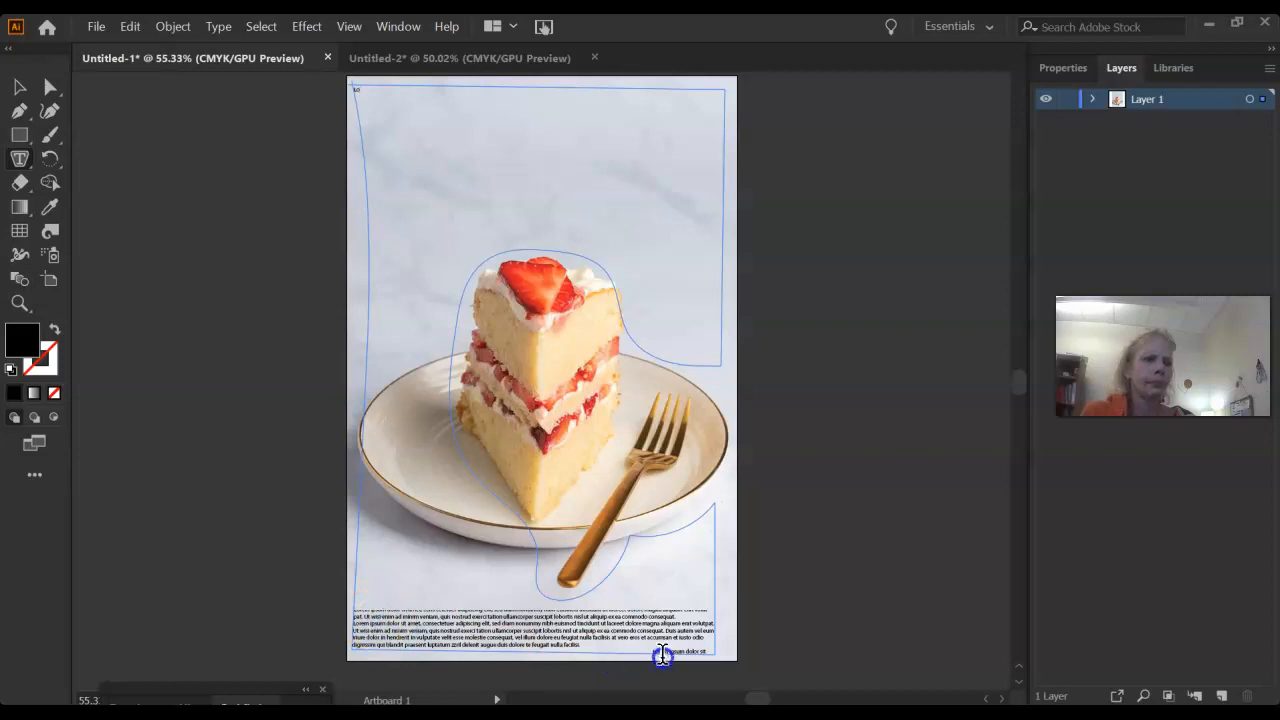
left_click(438, 614)
Paste the copied poem lines at the start of the text area
scroll(391, 229, "up", 1)
left_click(348, 102)
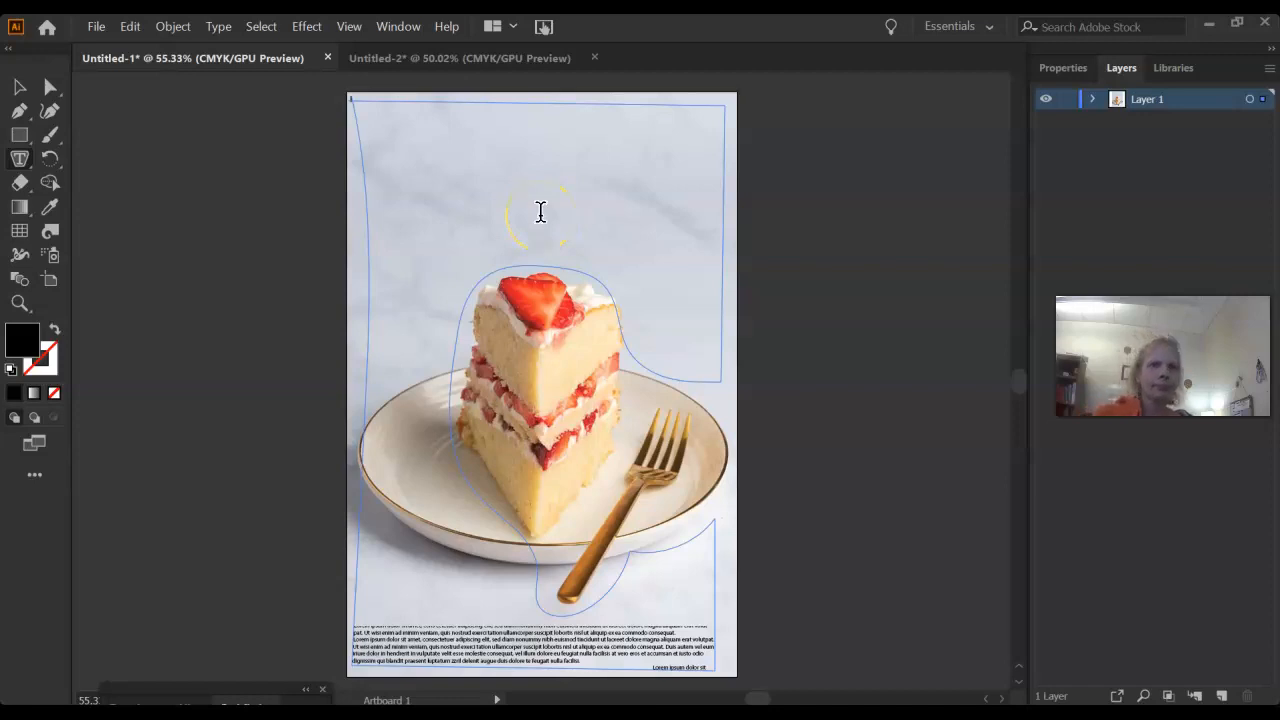
key("ctrl+v")
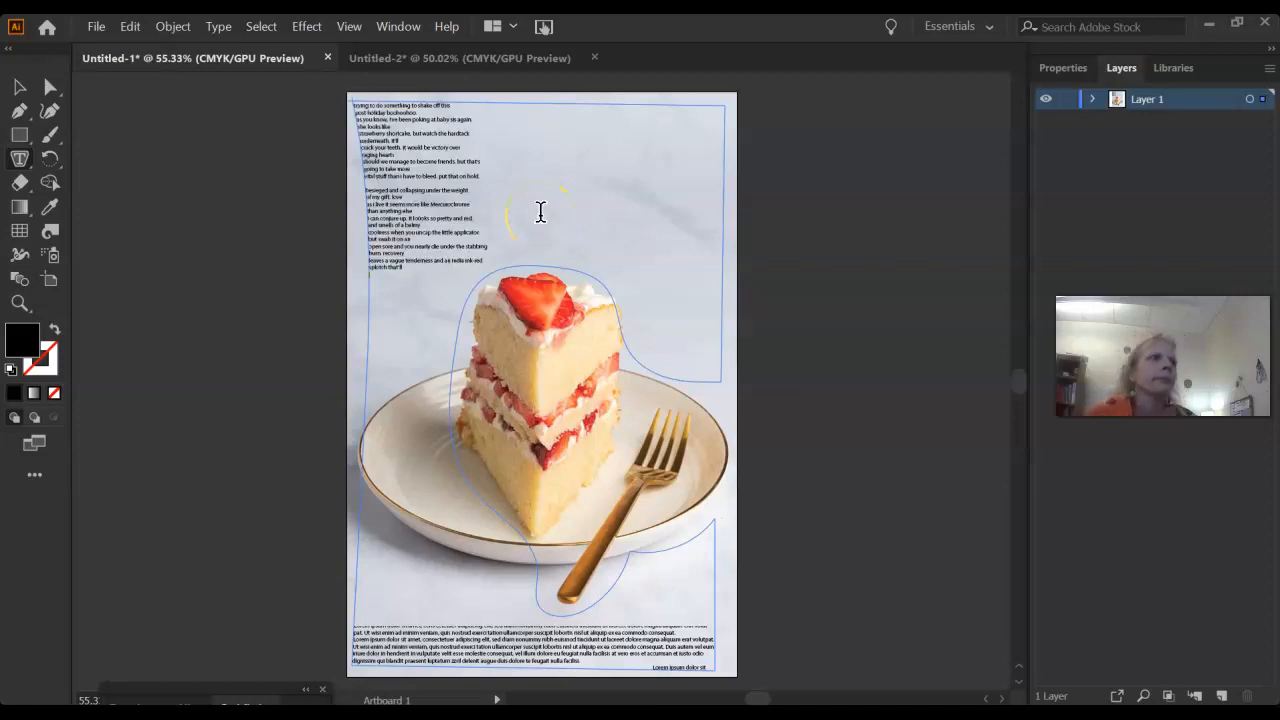
Select all the pasted poem text in the text area and set its font size to 21 pt
left_click_drag(402, 267, 350, 101)
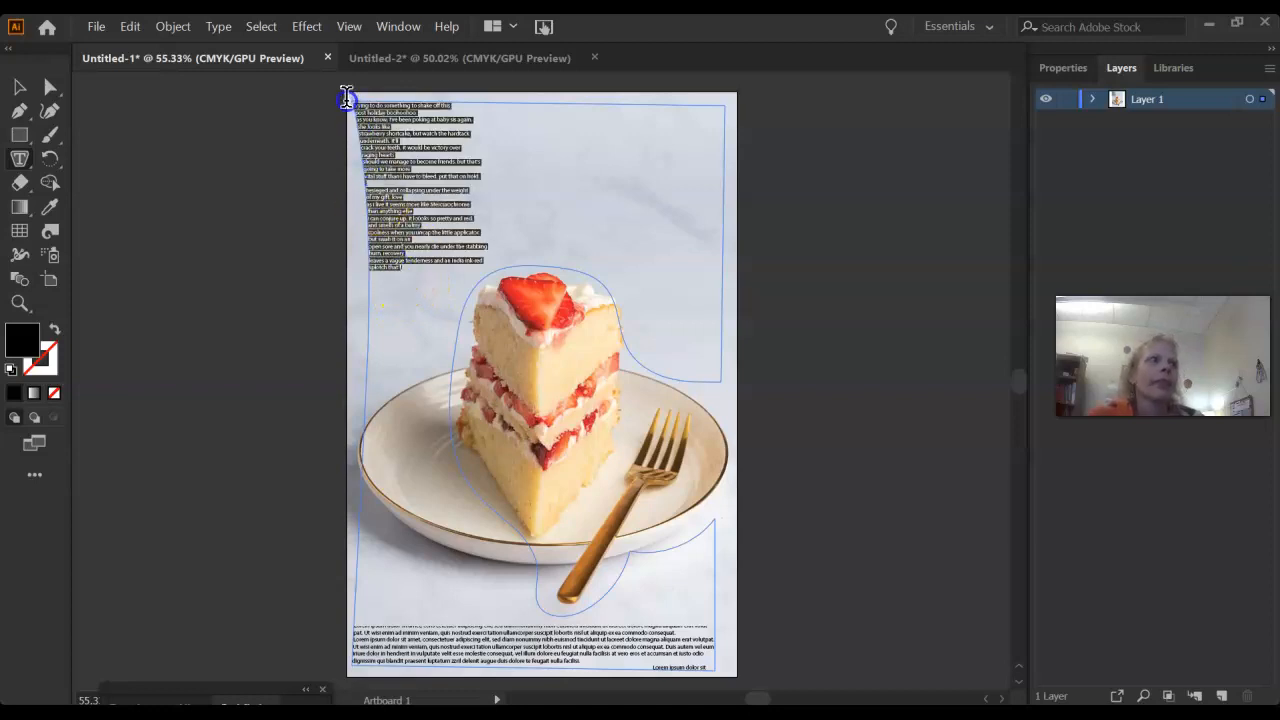
left_click(390, 27)
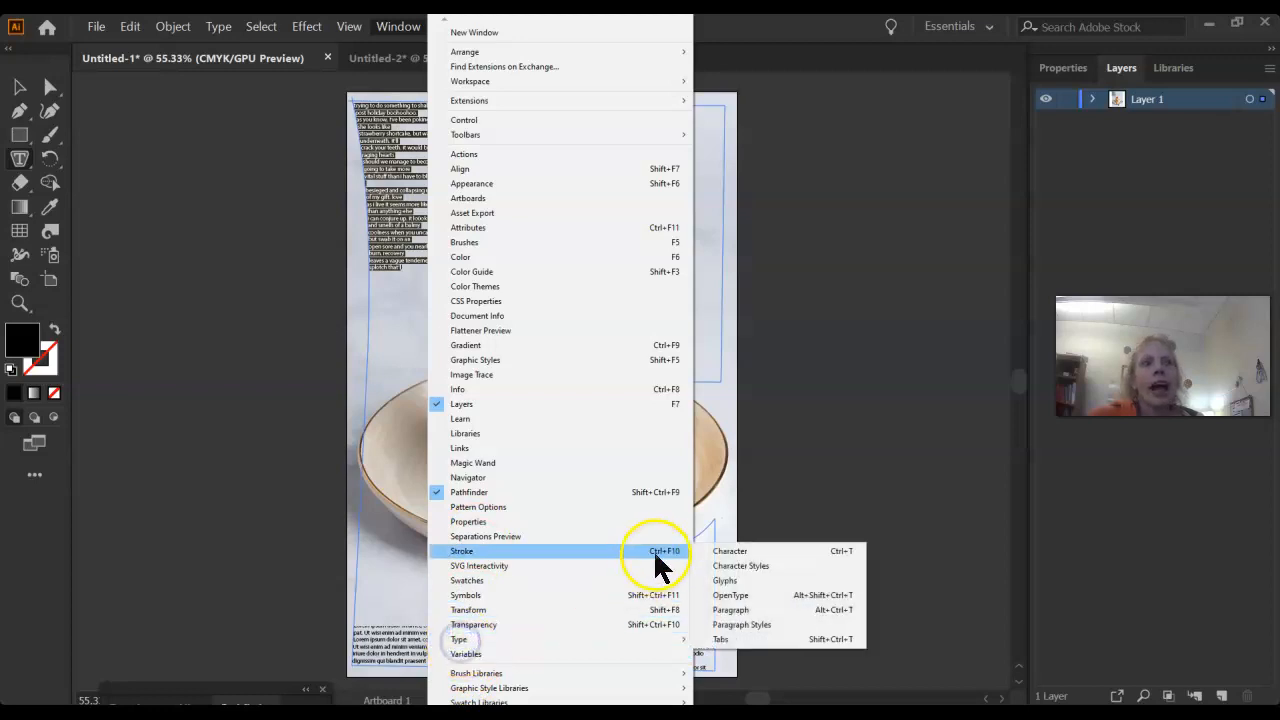
left_click(718, 553)
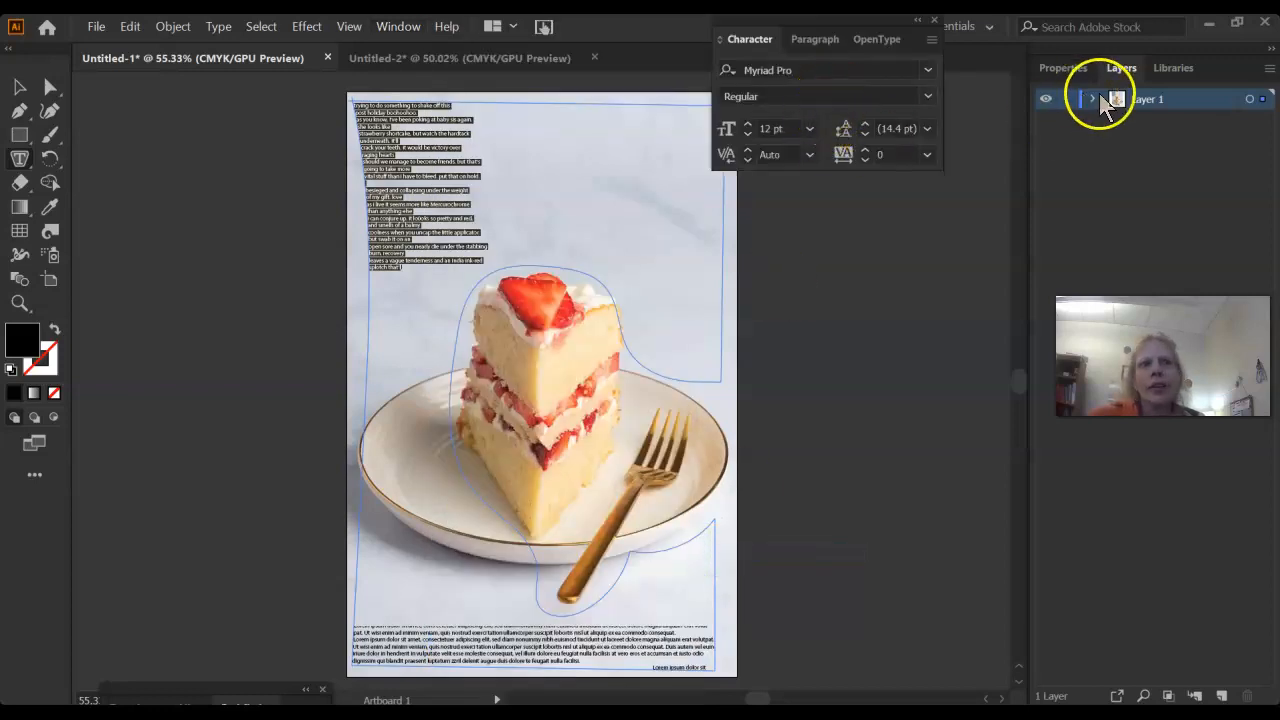
left_click(747, 124)
left_click(747, 124)
left_click(747, 124)
left_click(747, 124)
left_click(748, 124)
left_click(748, 124)
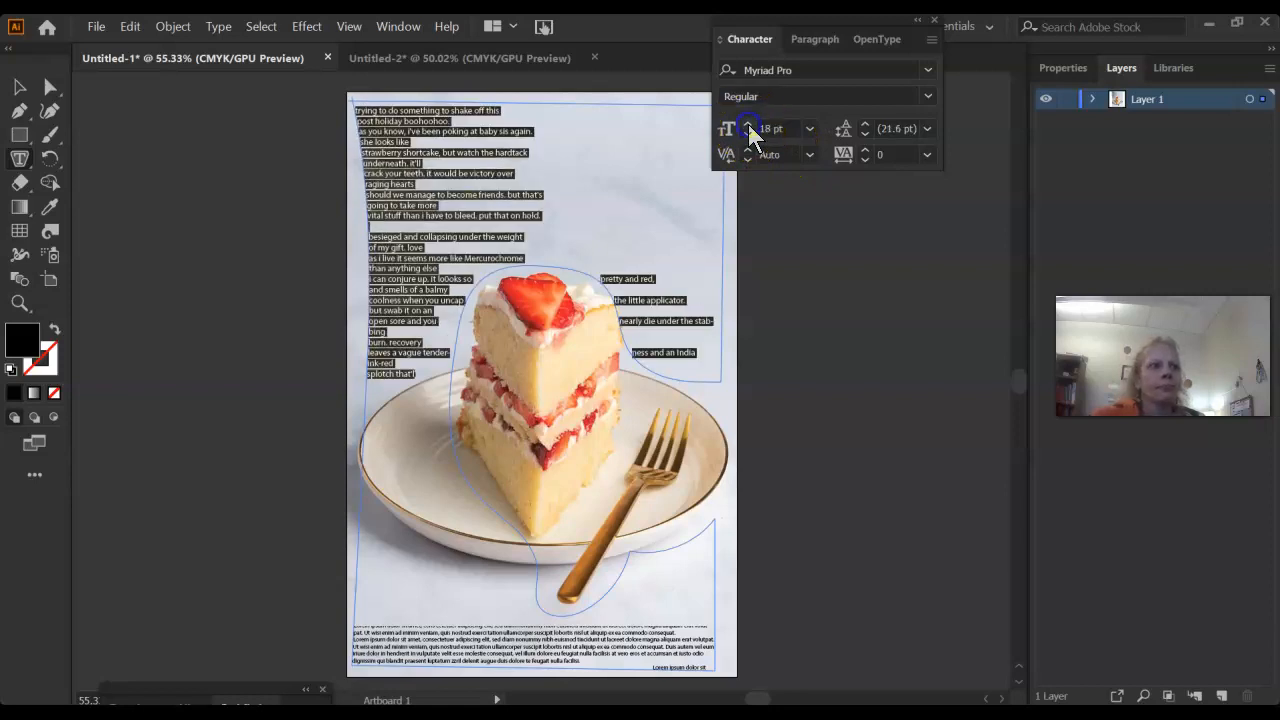
left_click(748, 124)
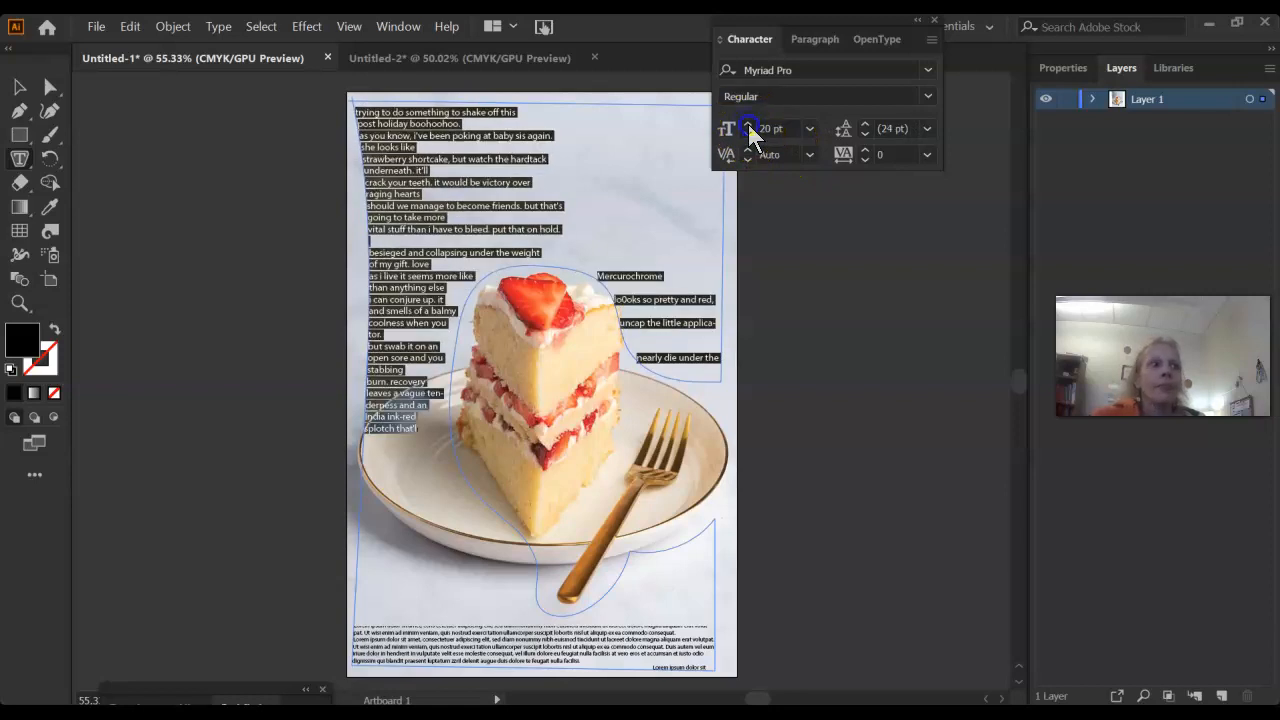
left_click(748, 126)
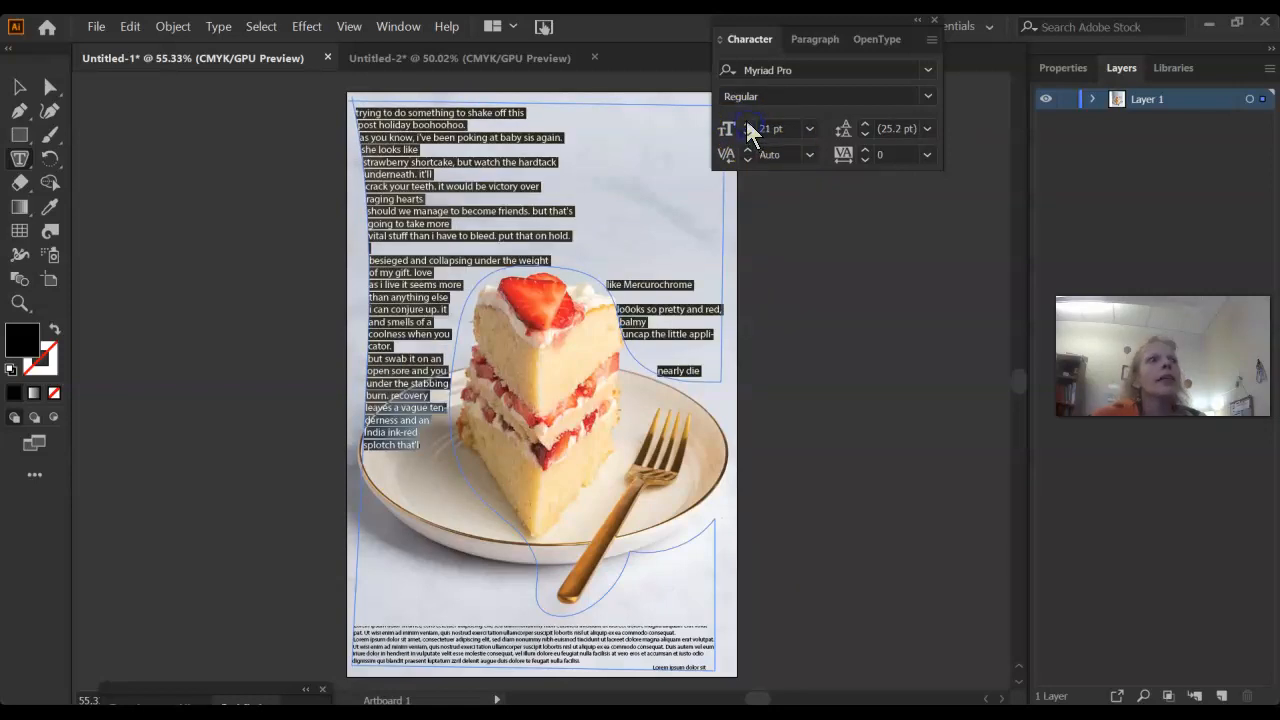
Set the poem text in the Pepper Hands font at 22 pt with 37 pt leading
left_click(927, 70)
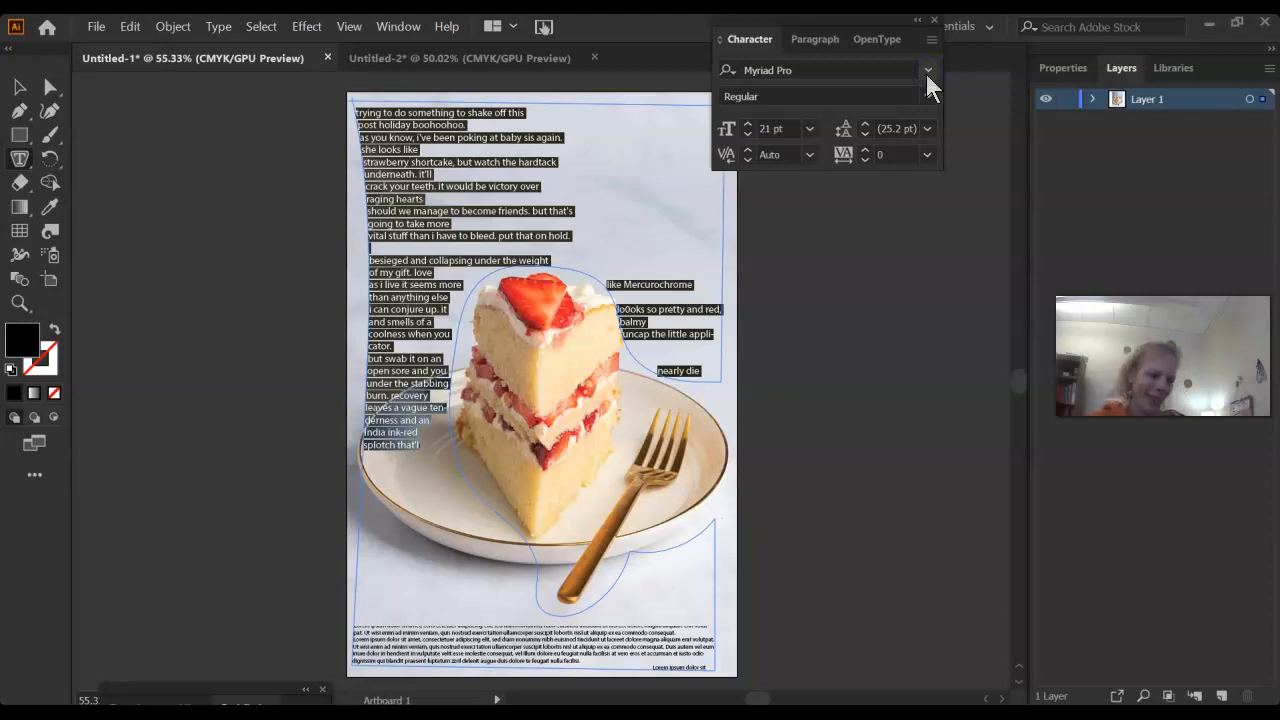
left_click(905, 66)
left_click(25, 672)
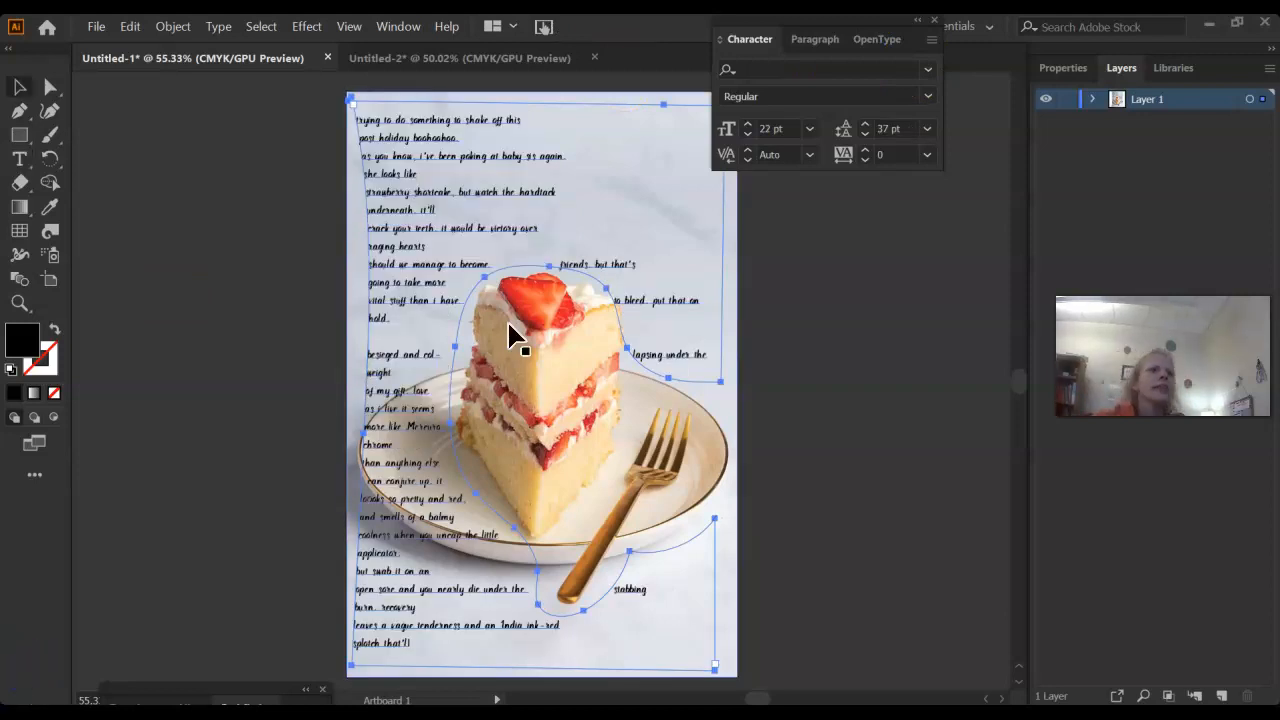
Move the poem's text area slightly to the right over the cake image
left_click(565, 216)
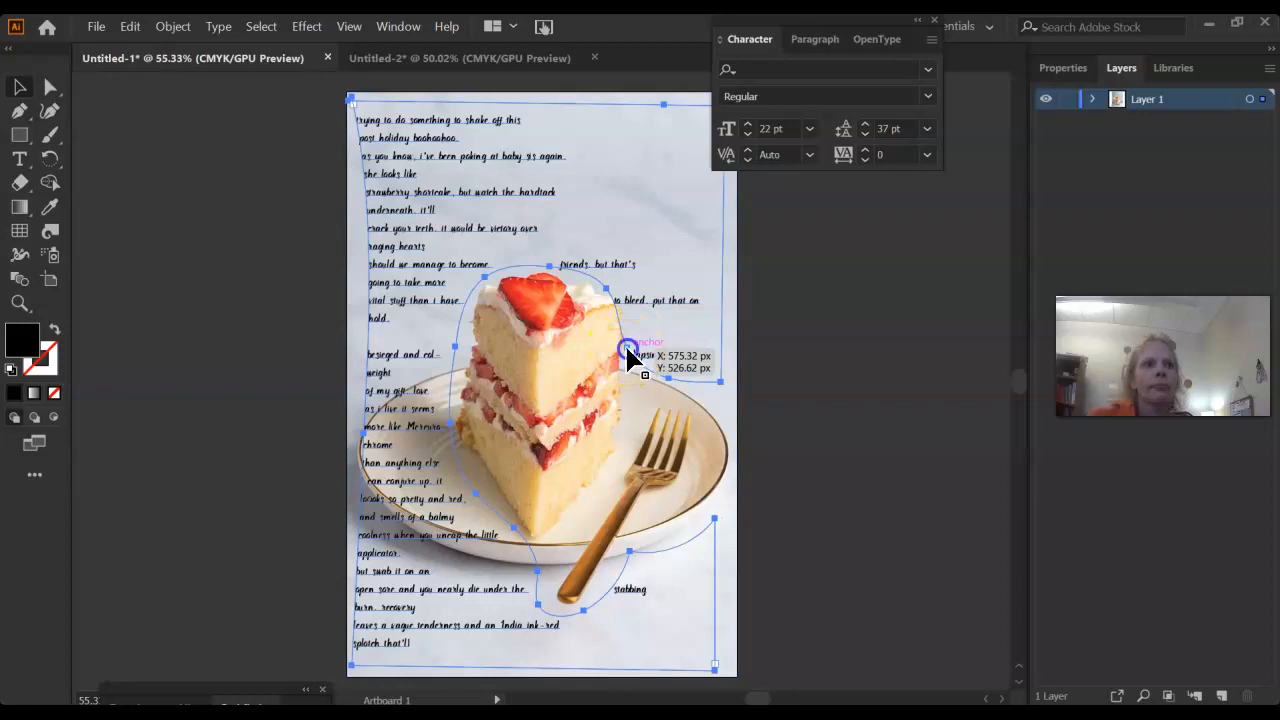
mouse_move(627, 356)
left_mouse_down()
mouse_move(633, 327)
mouse_move(634, 354)
left_mouse_up()
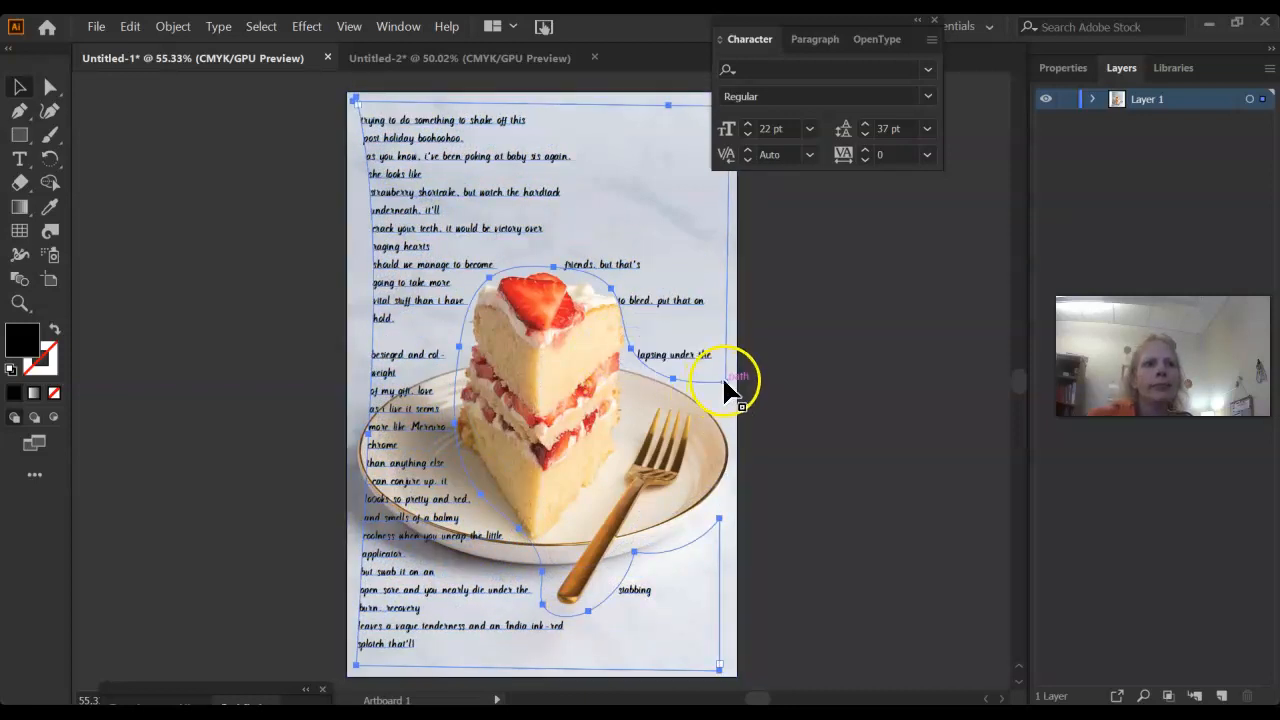
left_click(723, 382)
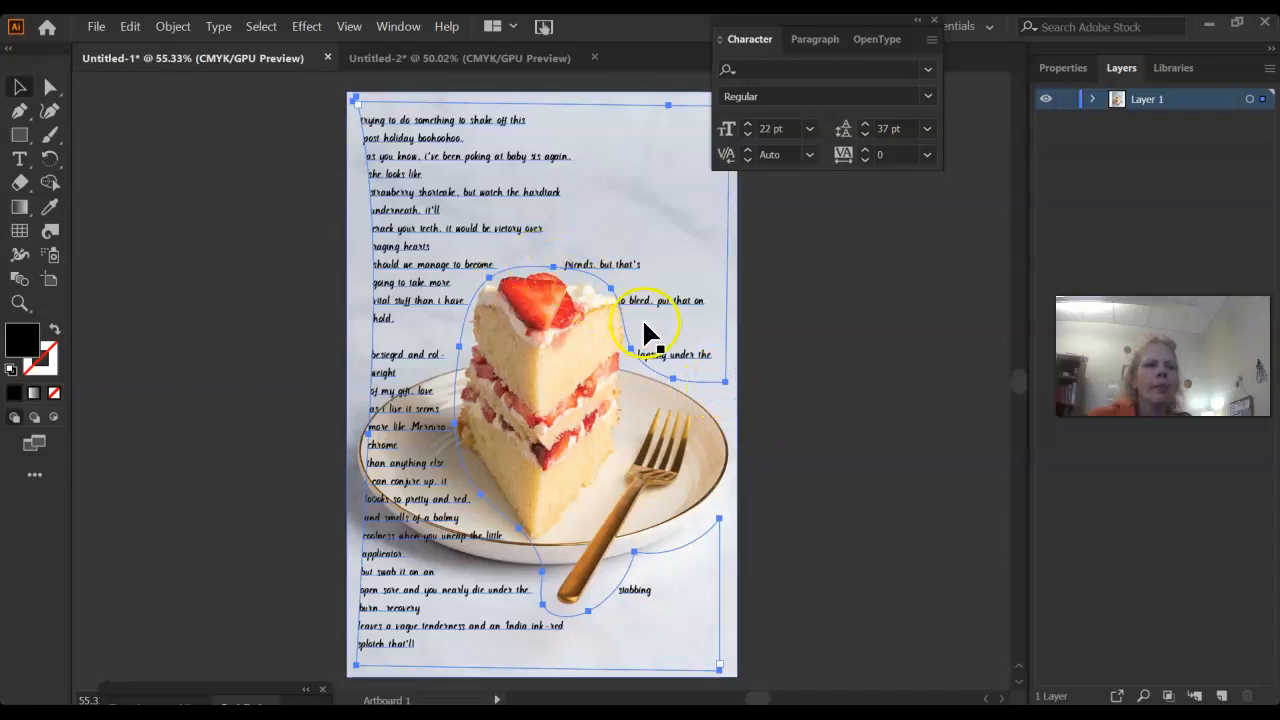
left_click_drag(606, 286, 615, 290)
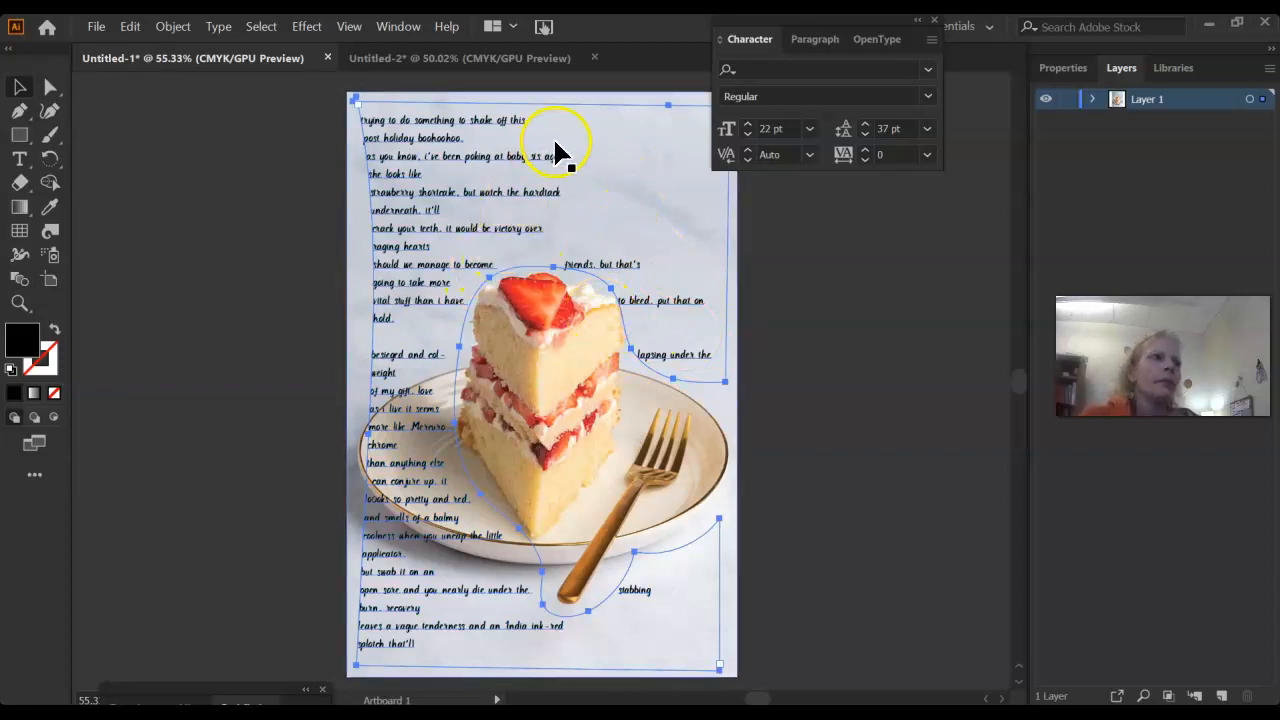
left_click(638, 356)
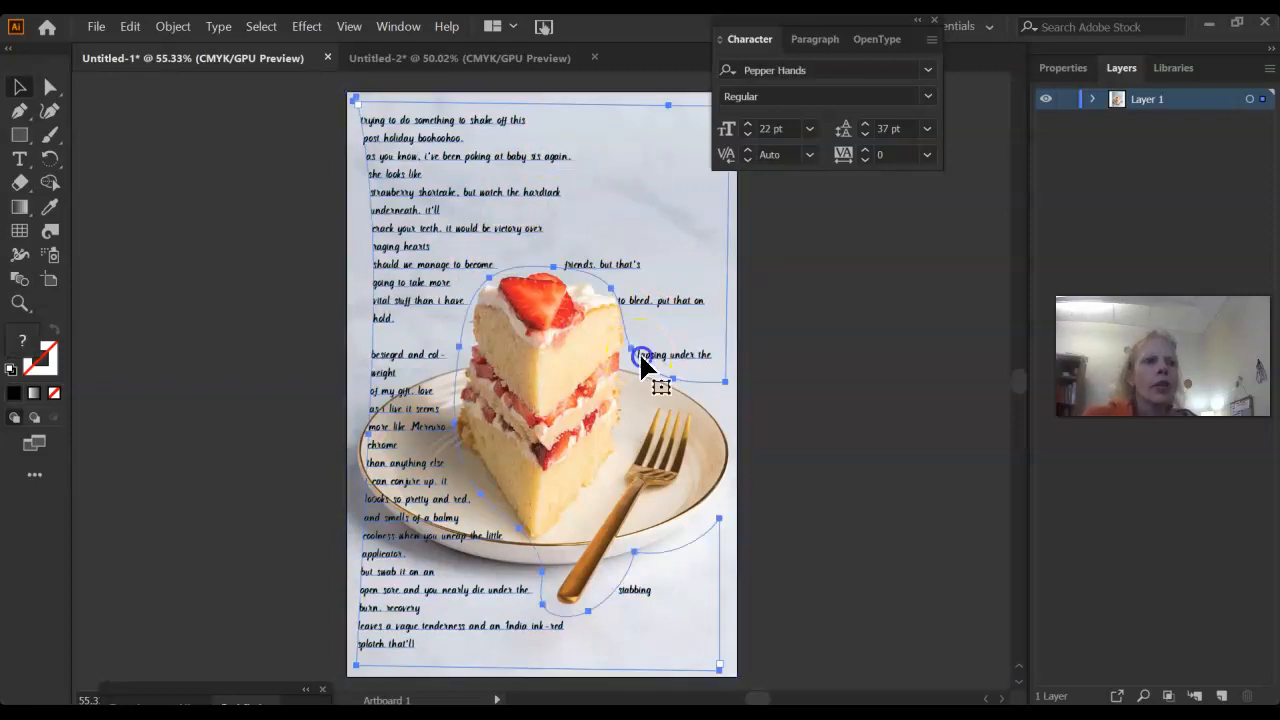
Reshape the text area's outline to the right of the cake and below the fork so the poem flows down the cake's left side
key("t")
left_click(566, 310)
left_click(640, 343)
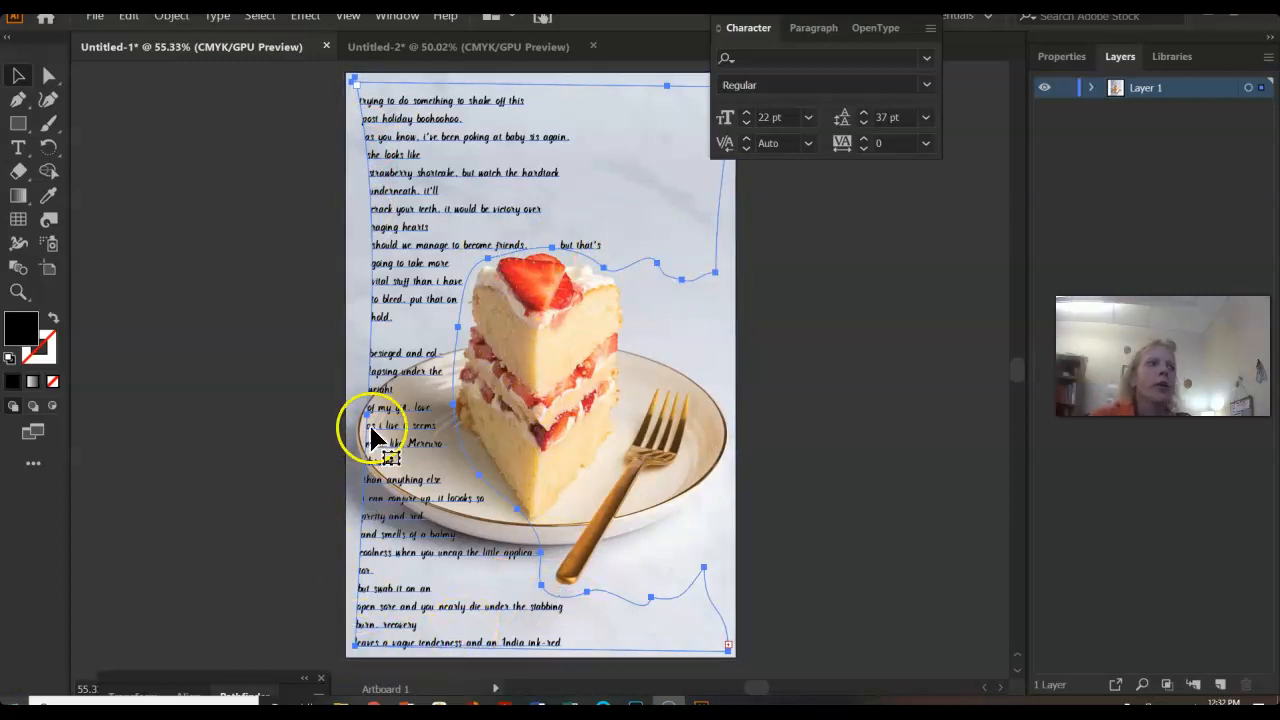
Shift the reshaped text area slightly left and down, and deselect it to preview the poem around the cake
left_click_drag(363, 415, 360, 420)
left_click(386, 50)
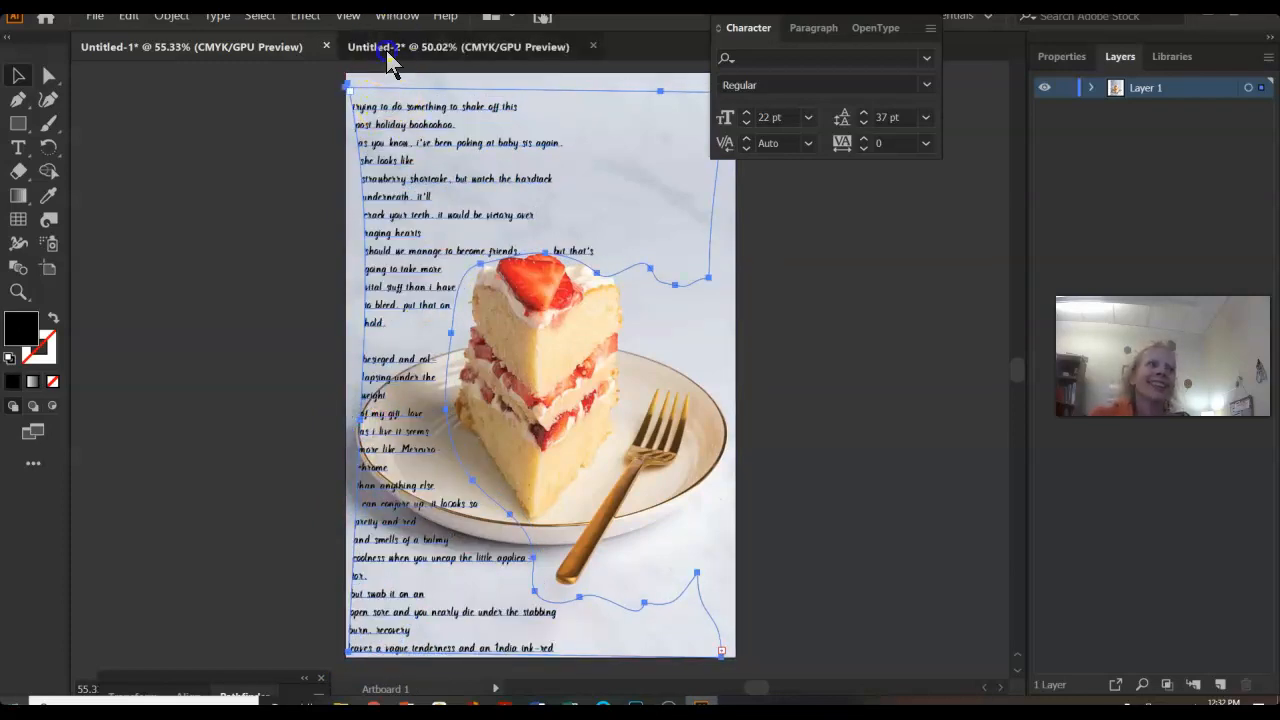
left_click(254, 45)
left_click(910, 403)
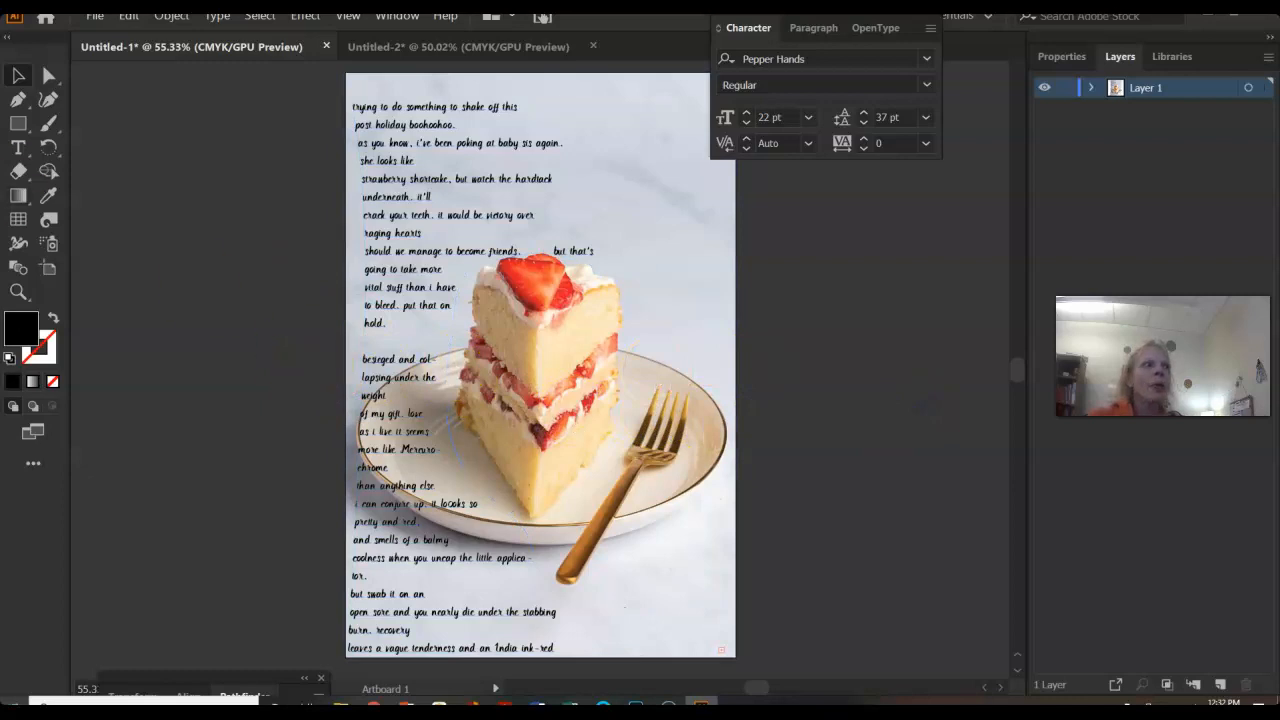